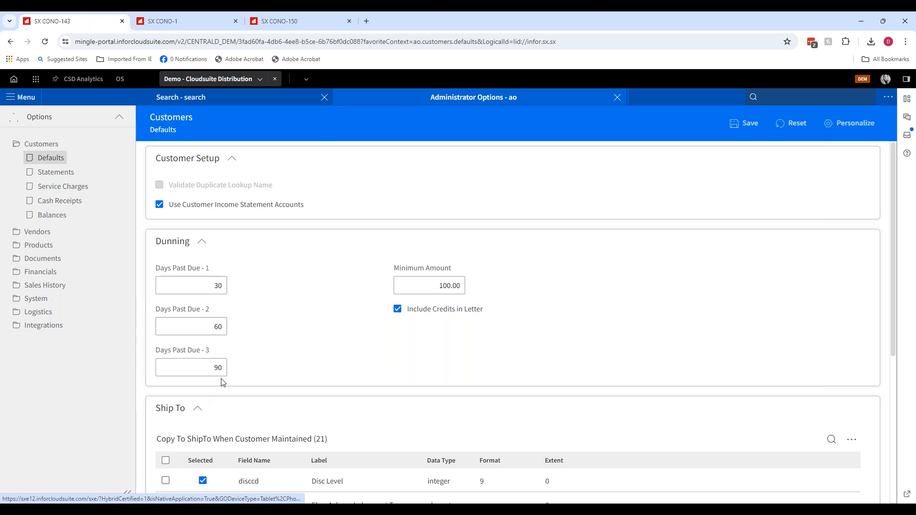
- Review the dunning days-past-due and minimum amount defaults, then close the Administrator Options screen
left_click_drag(431, 286, 477, 285)
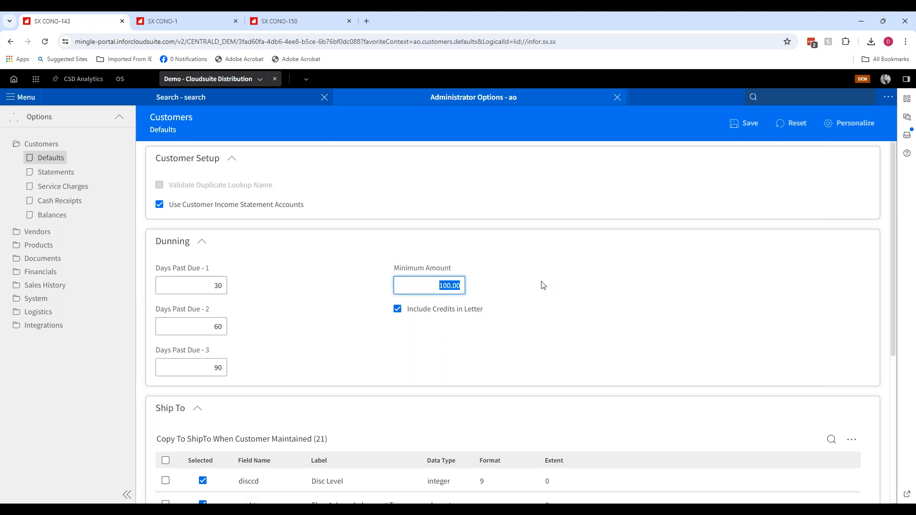
left_click(486, 285)
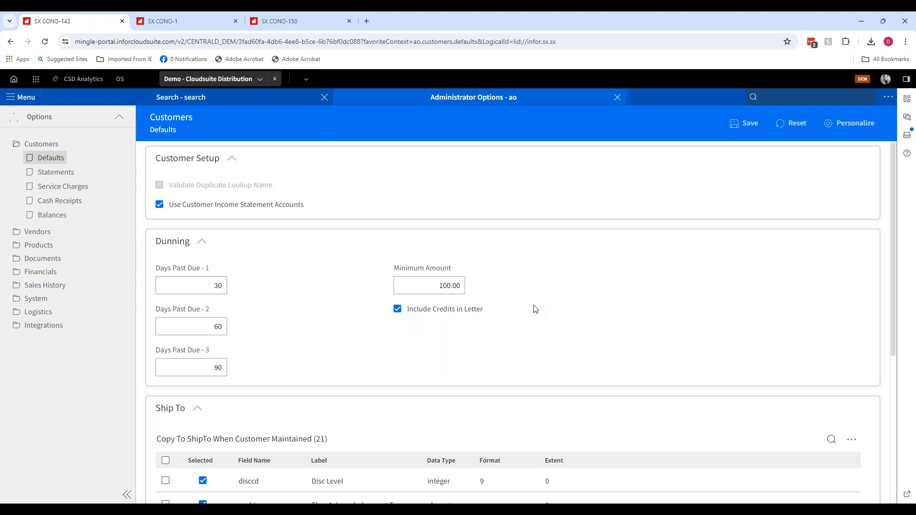
left_click(617, 98)
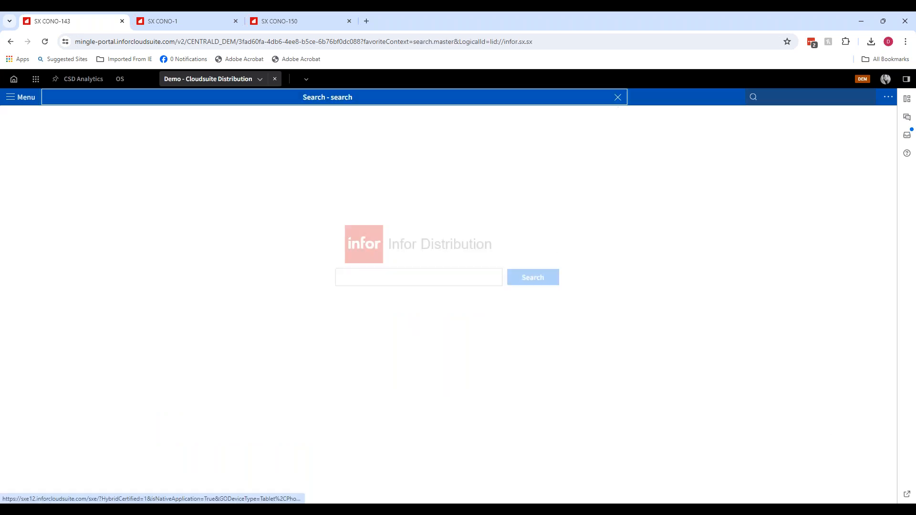
- Open Customer Setup (arsc) and load customer 1
type("arsc")
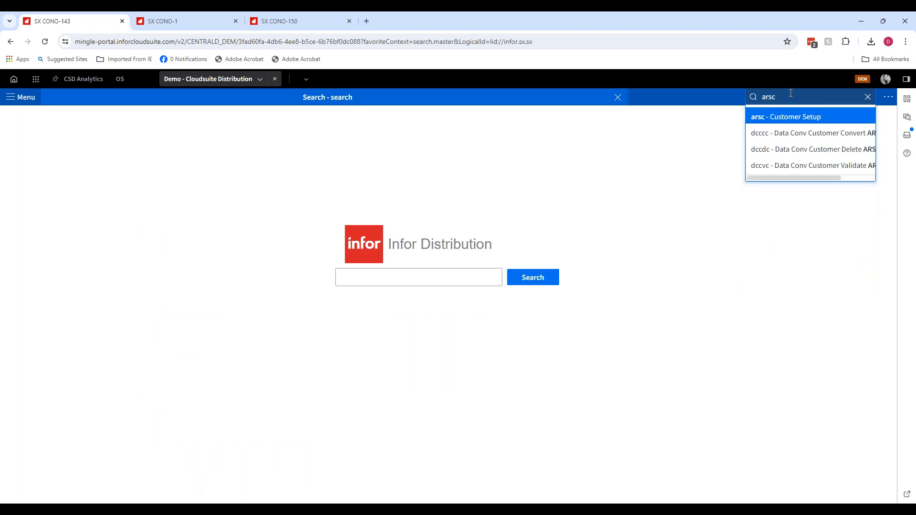
key("Return")
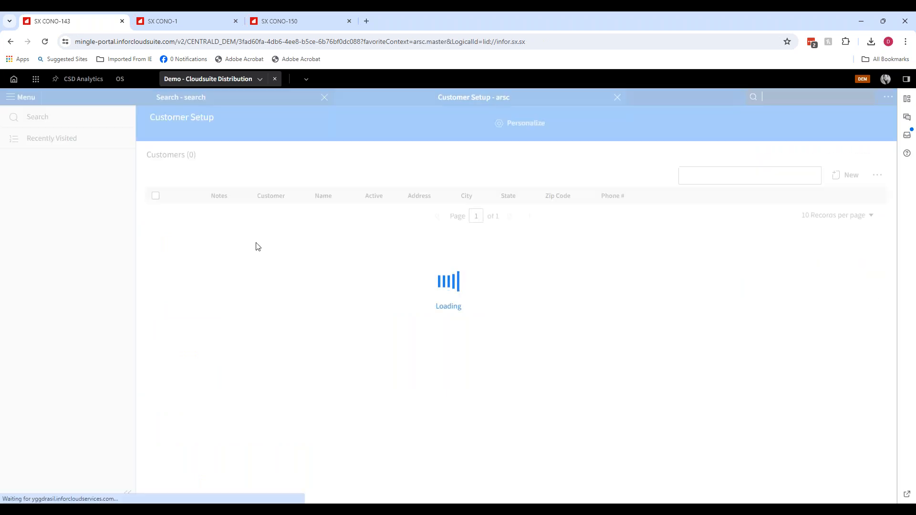
type("1")
key("Tab")
key("Return")
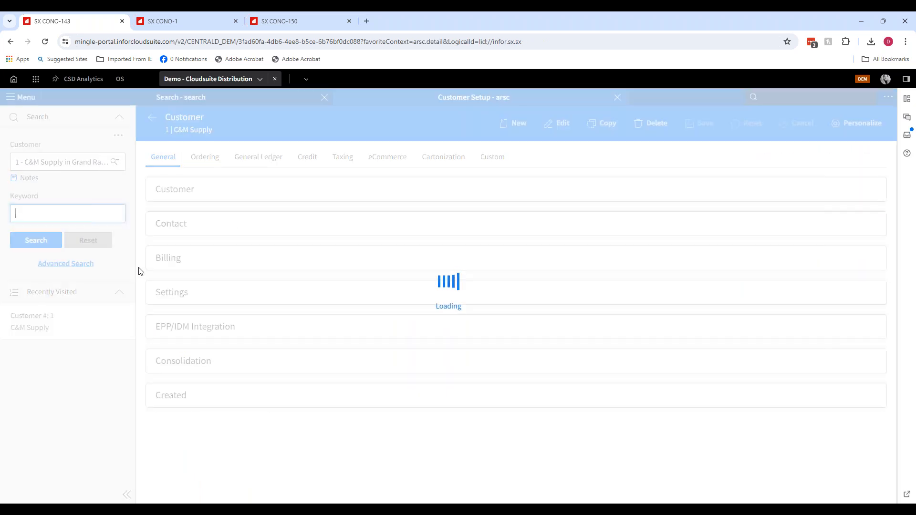
- Enter edit mode and review the customer's Dunning billing flag and eCommerce Statements send type
left_click(564, 123)
scroll(557, 368, "down", 10)
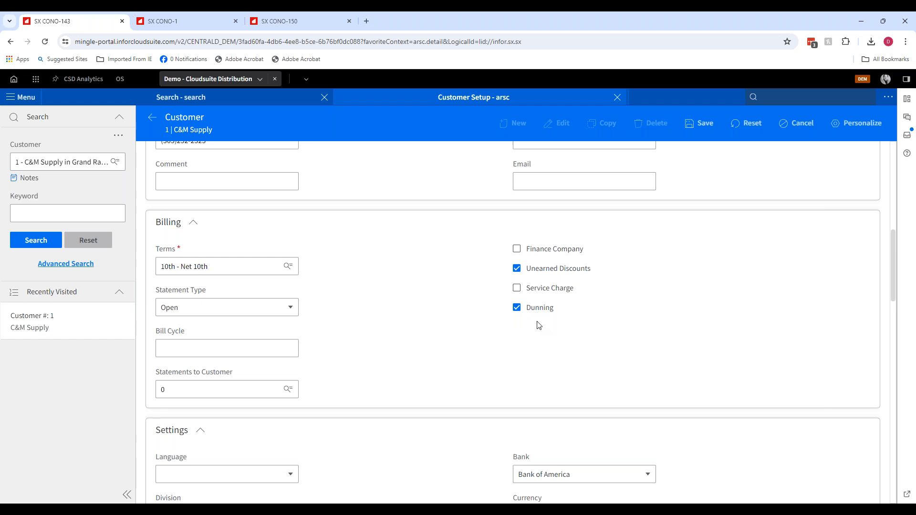
scroll(540, 320, "up", 10)
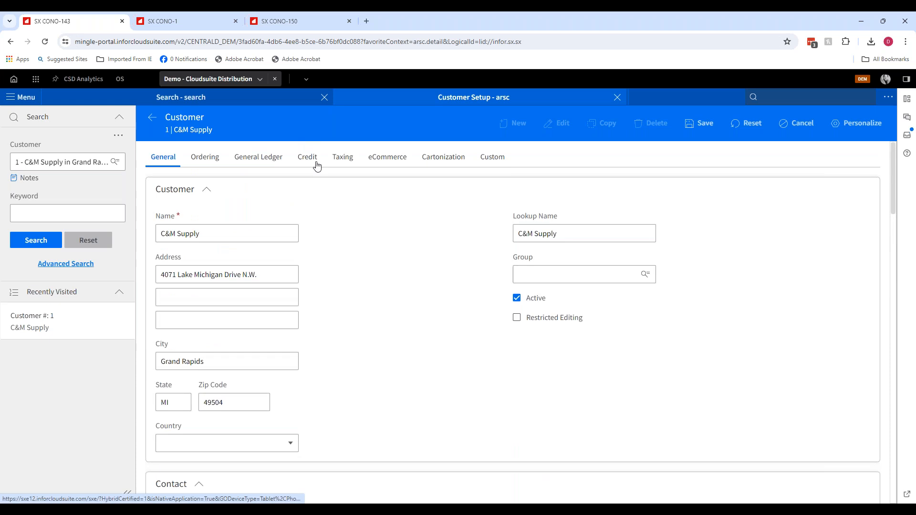
left_click(386, 160)
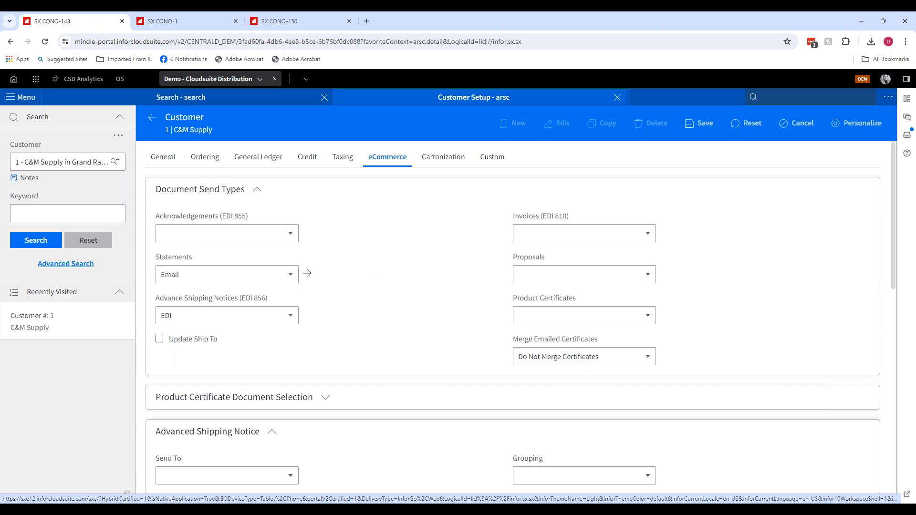
left_click(180, 278)
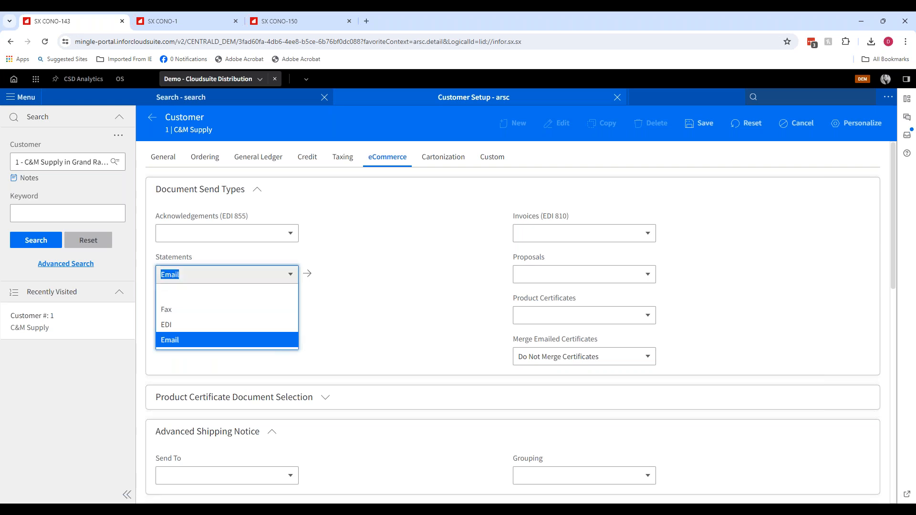
left_click(360, 271)
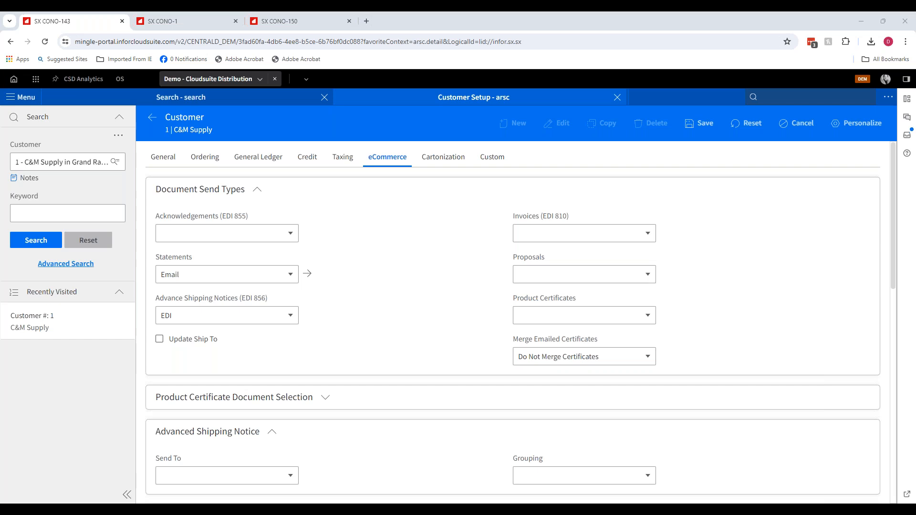
- Switch to the SXDunningTemplate1.docx template, review its fields, and close it
left_click_drag(1, 258, 496, 13)
scroll(384, 281, "down", 3)
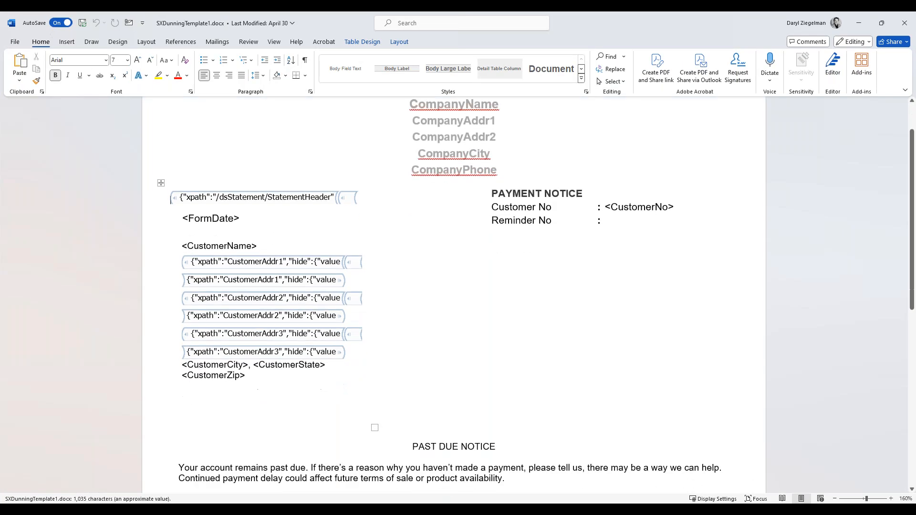
scroll(385, 285, "up", 2)
scroll(386, 285, "up", 1)
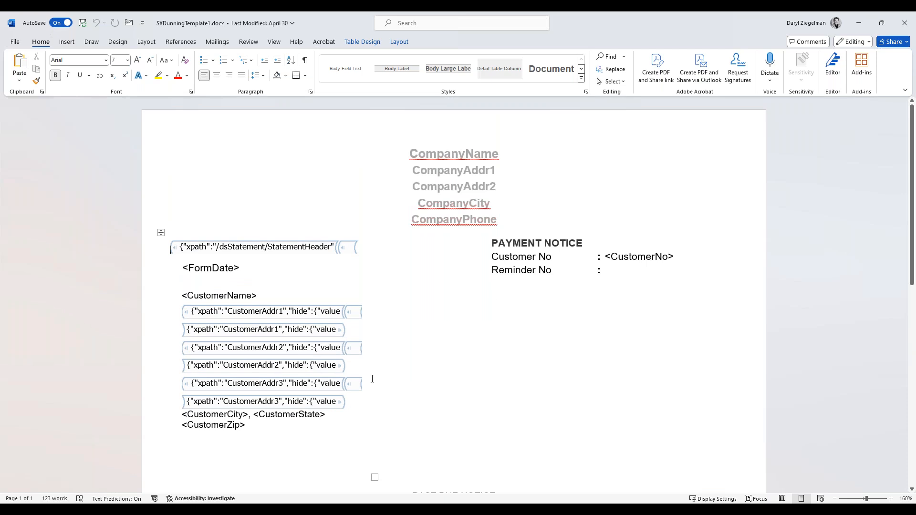
scroll(421, 356, "down", 2)
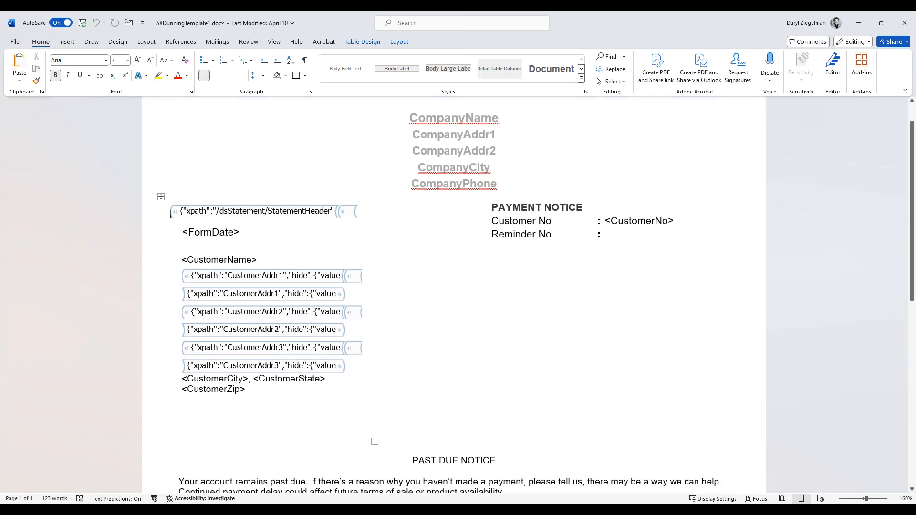
scroll(441, 282, "down", 10)
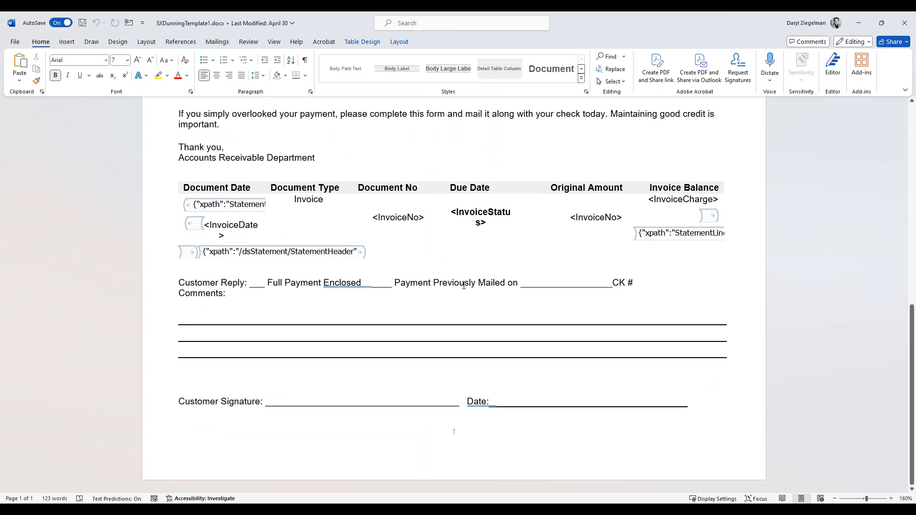
scroll(463, 285, "up", 10)
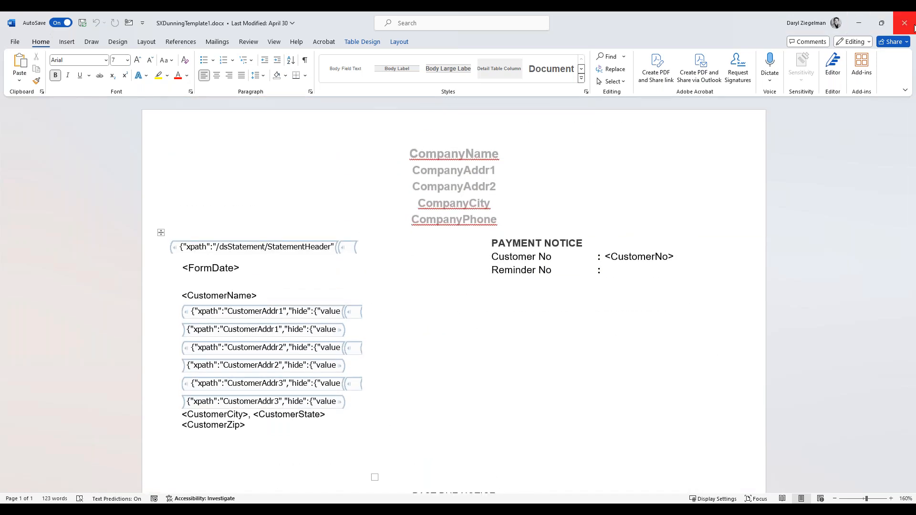
left_click(913, 27)
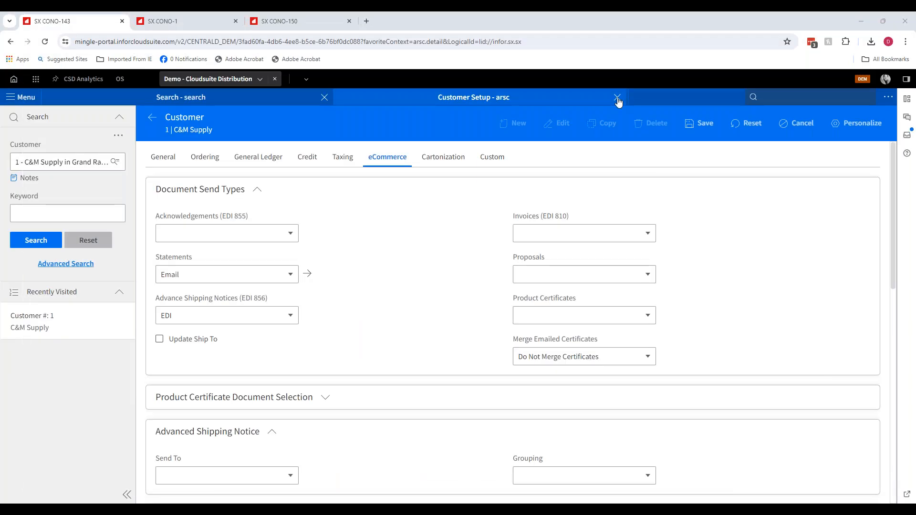
- Close Customer Setup and open the zarrdl AR Dunning Letter report
left_click(617, 98)
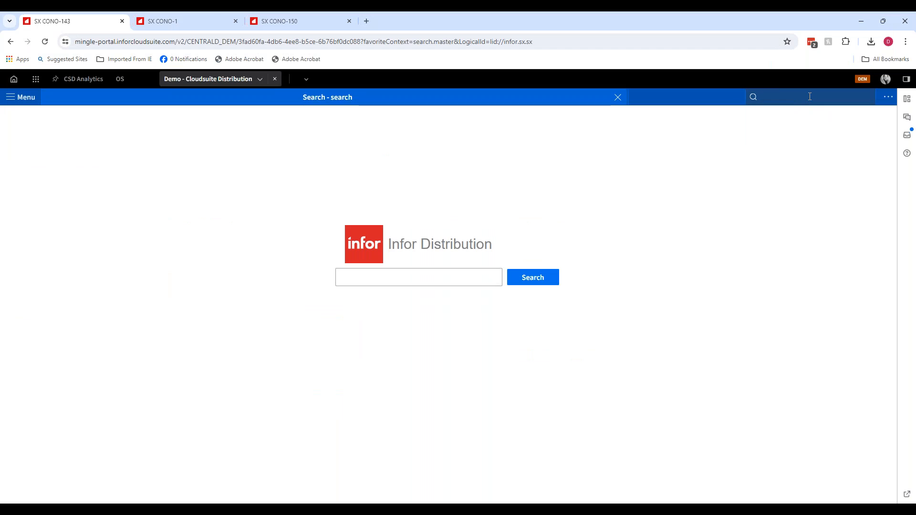
type("zar")
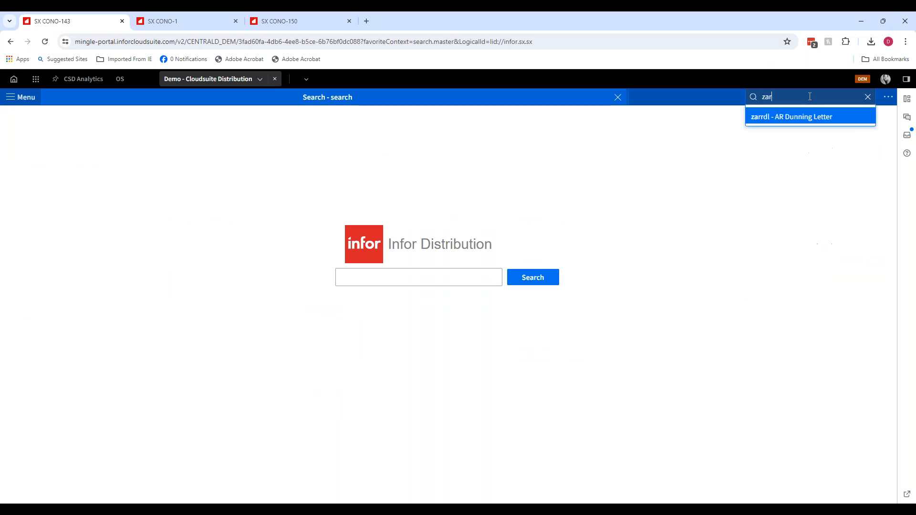
type("rdl")
key("Return")
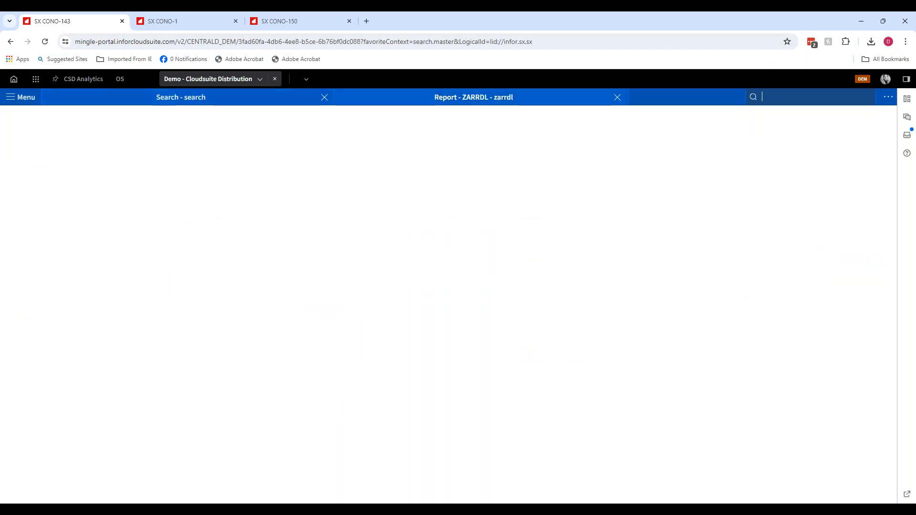
- Create a new one-time report run and set its Print Type to View
left_click(844, 156)
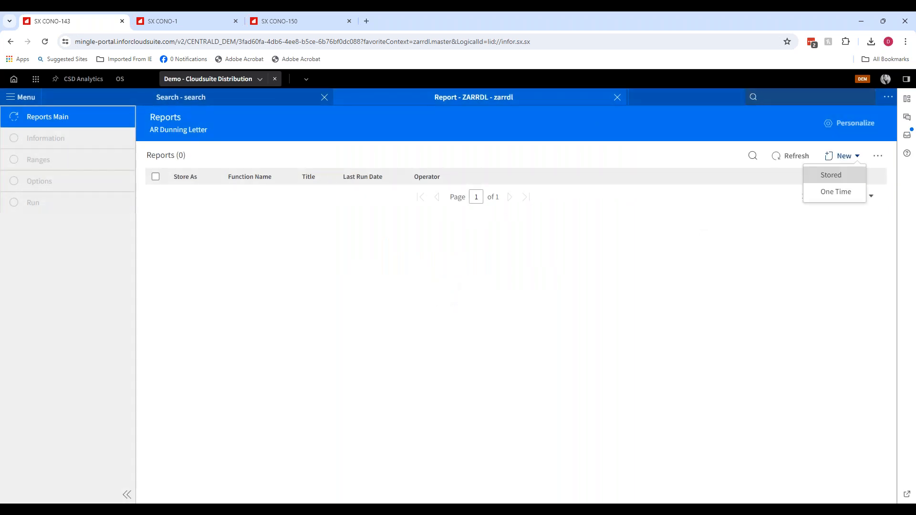
left_click(832, 193)
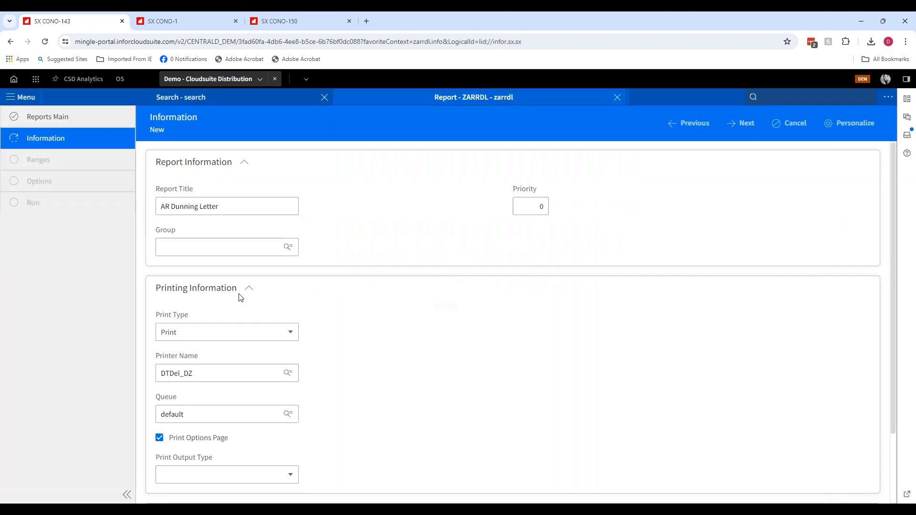
left_click(235, 334)
left_click(205, 441)
double_click(205, 443)
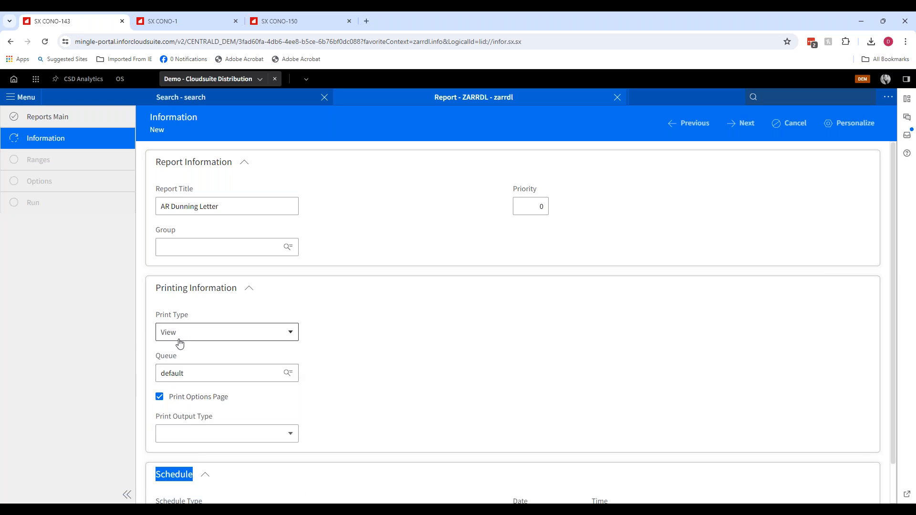
- Advance past the ranges and set 'Enter a list of Customer #s?' to Yes
left_click(740, 125)
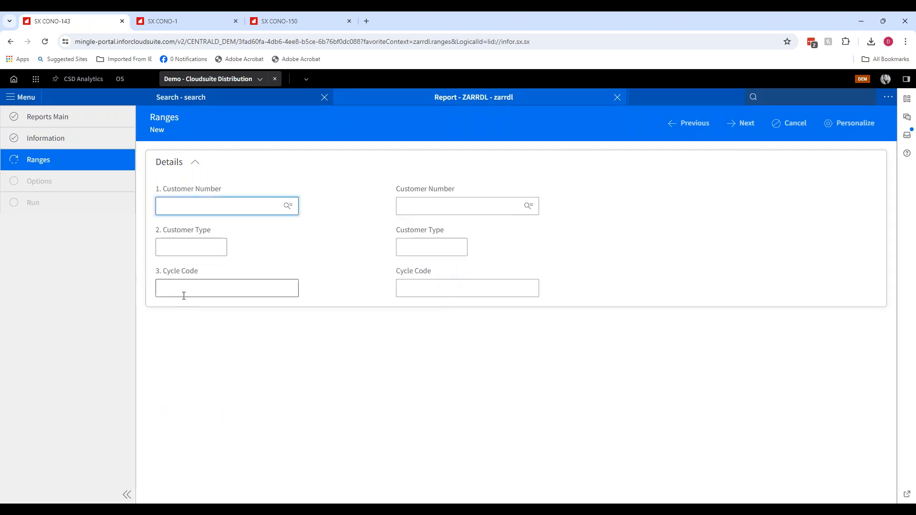
left_click(740, 123)
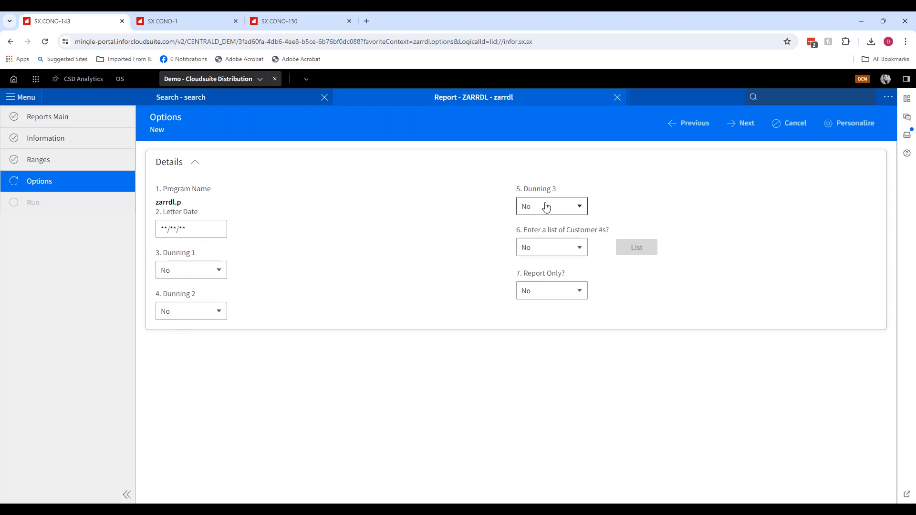
left_click(561, 258)
left_click(536, 267)
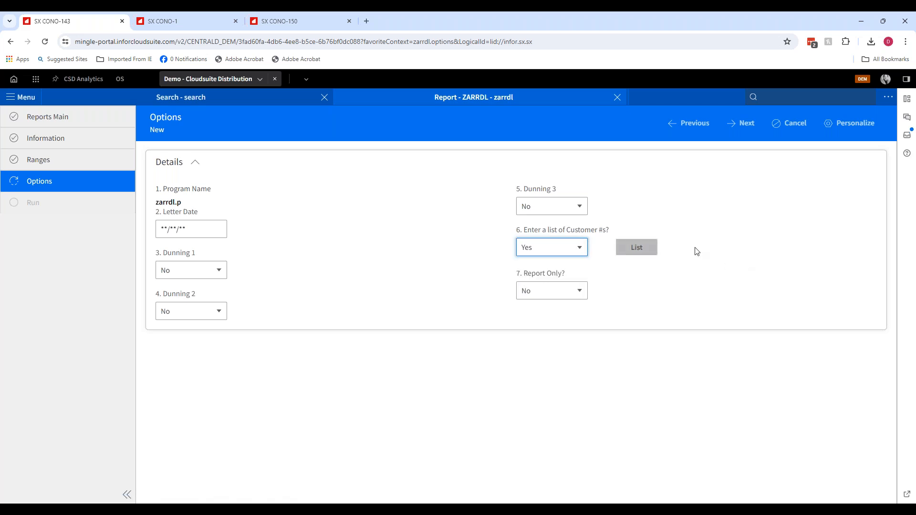
- Open the customer list, add customer 1 - C&M Supply, and save the list
left_click(646, 248)
left_click(194, 178)
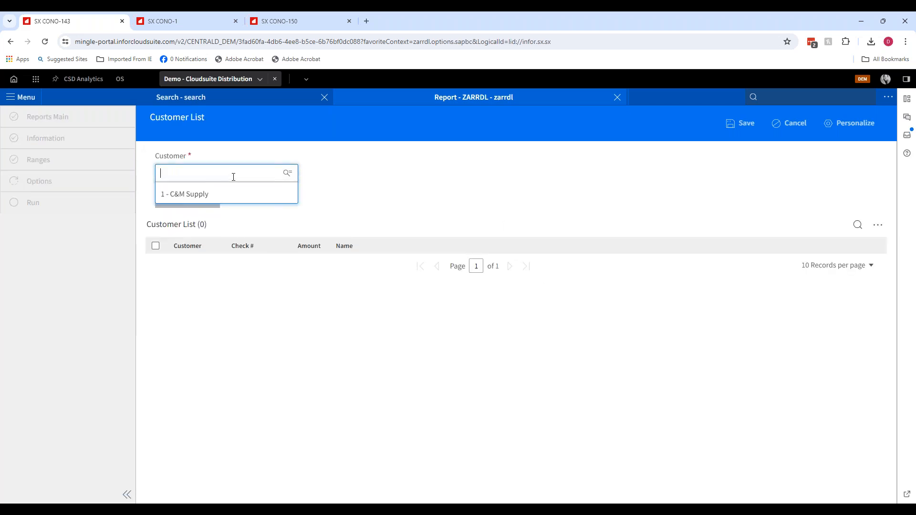
left_click(184, 193)
left_click(188, 212)
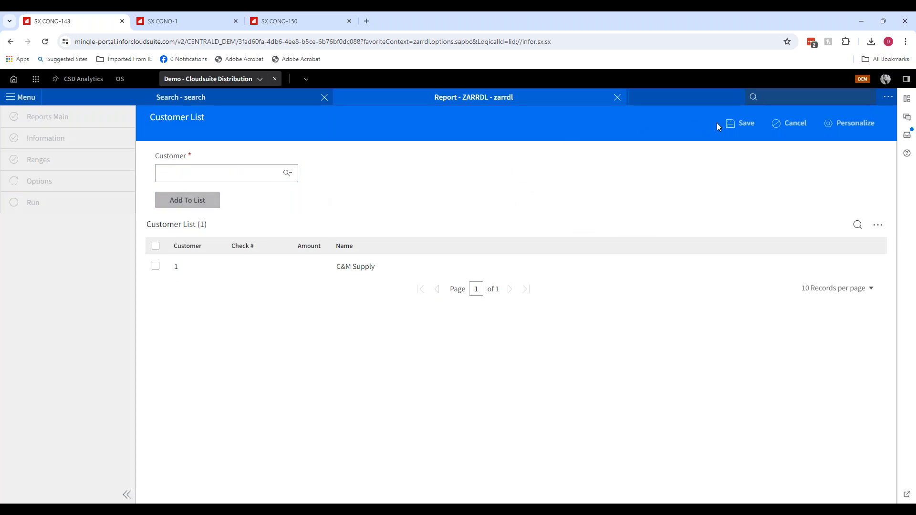
left_click(741, 123)
- Set Dunning 1, Dunning 2 and Dunning 3 all to Yes
left_click(192, 276)
left_click(189, 290)
left_click(190, 311)
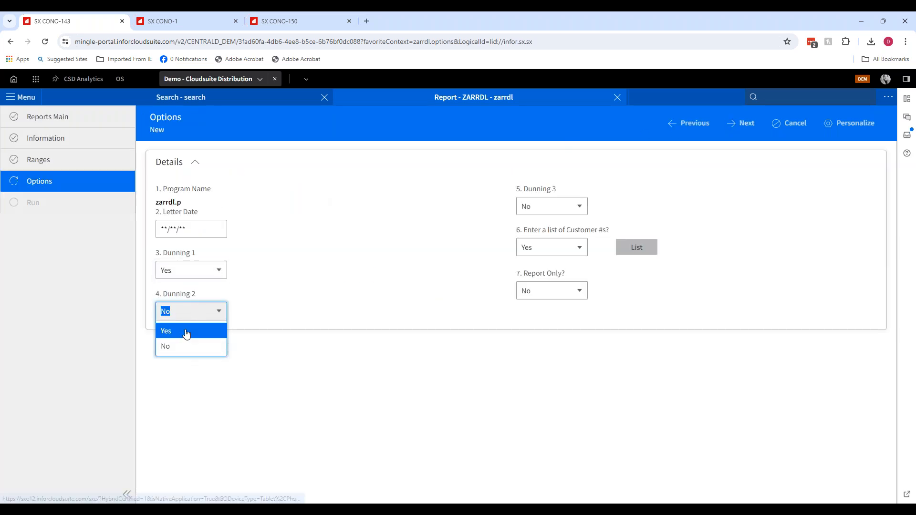
left_click(186, 332)
left_click(551, 206)
left_click(535, 226)
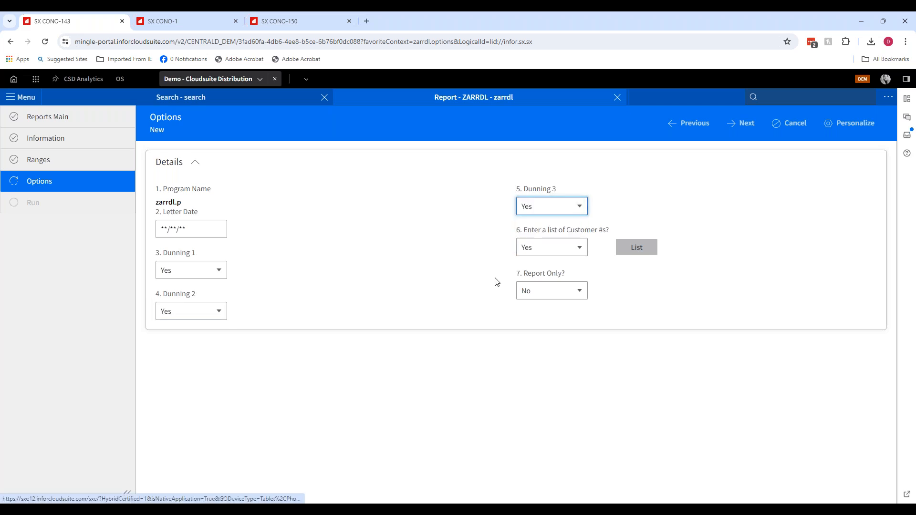
- Keep Report Only at No and run the dunning letter report
left_click(538, 298)
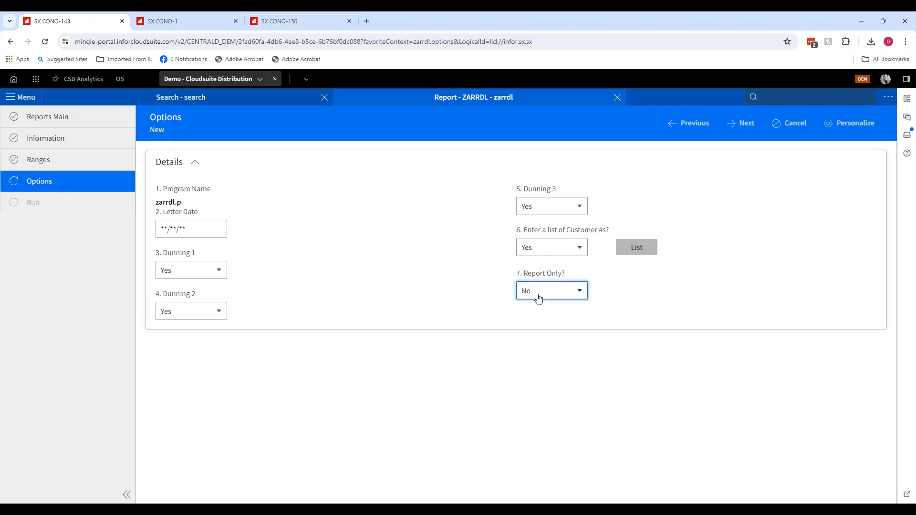
left_click(537, 298)
left_click(444, 309)
left_click(622, 99)
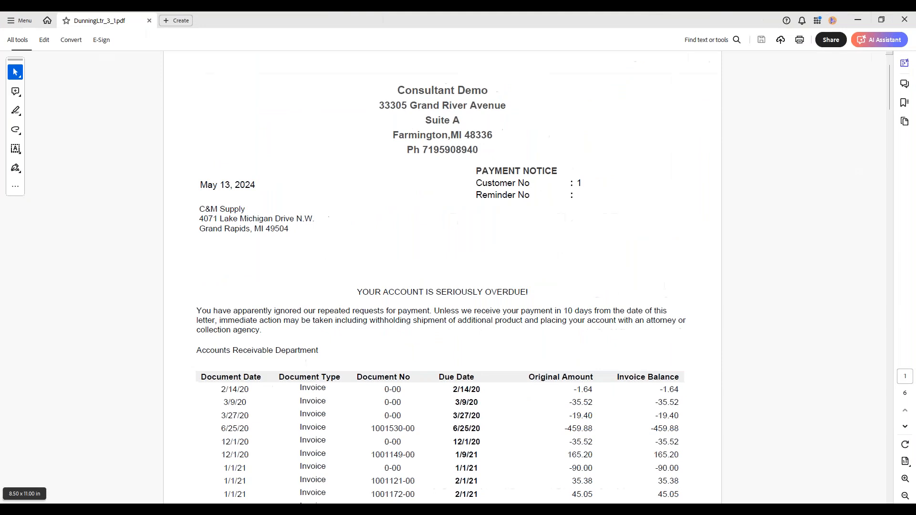
- Zoom and scroll through the generated DunningLtr_3_1 PDF to review the letter and invoice list
left_click(905, 479)
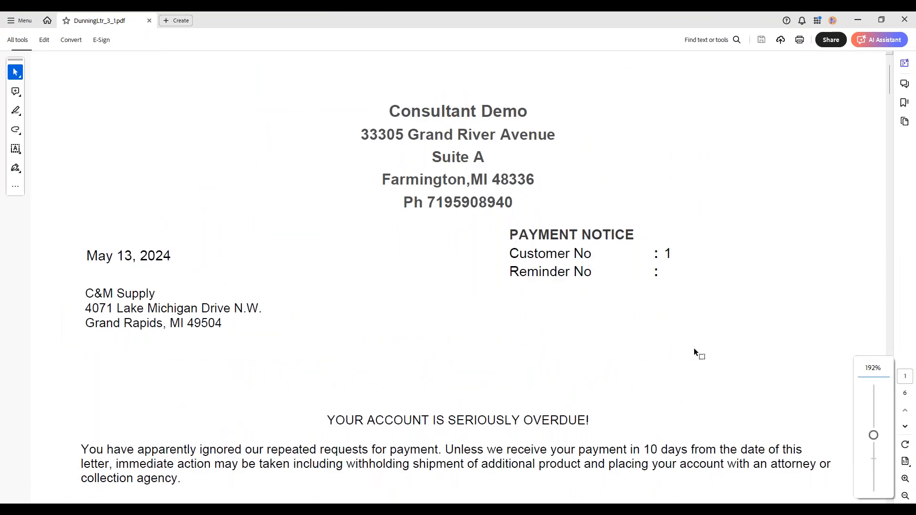
left_click(905, 495)
left_click(904, 496)
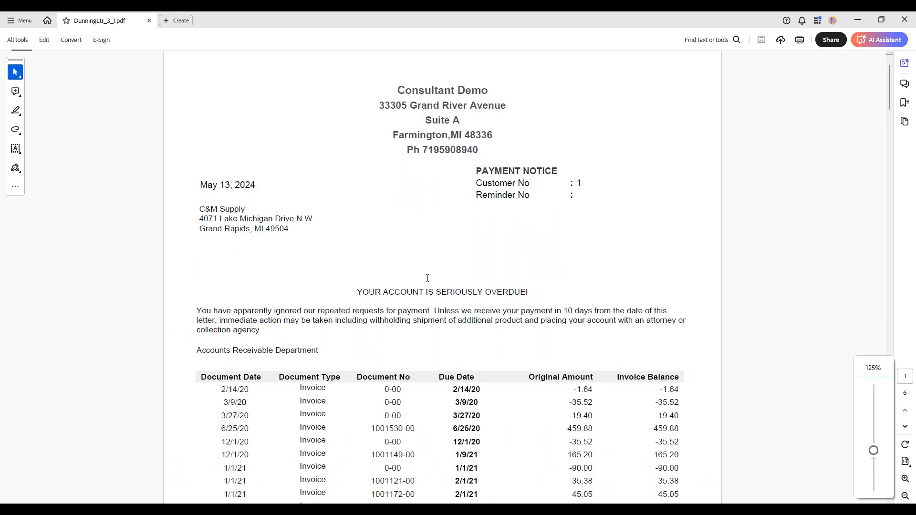
scroll(418, 293, "down", 5)
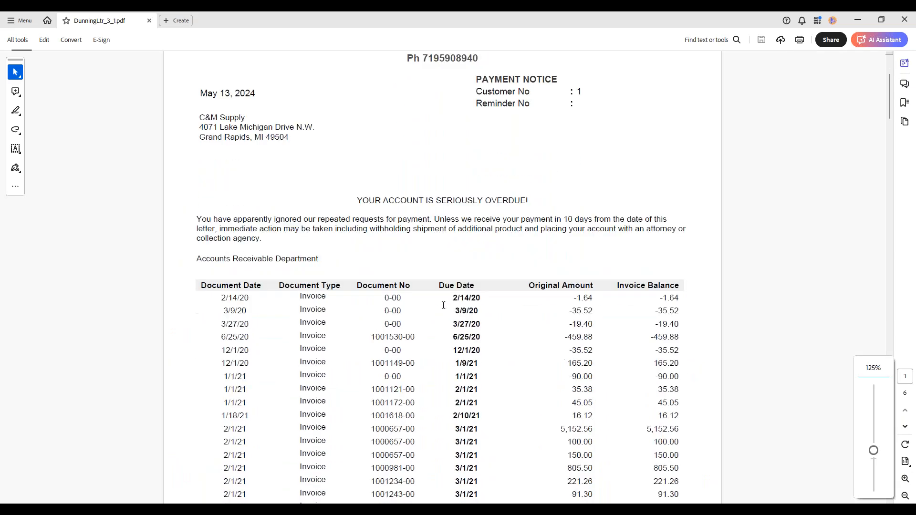
scroll(415, 289, "down", 14)
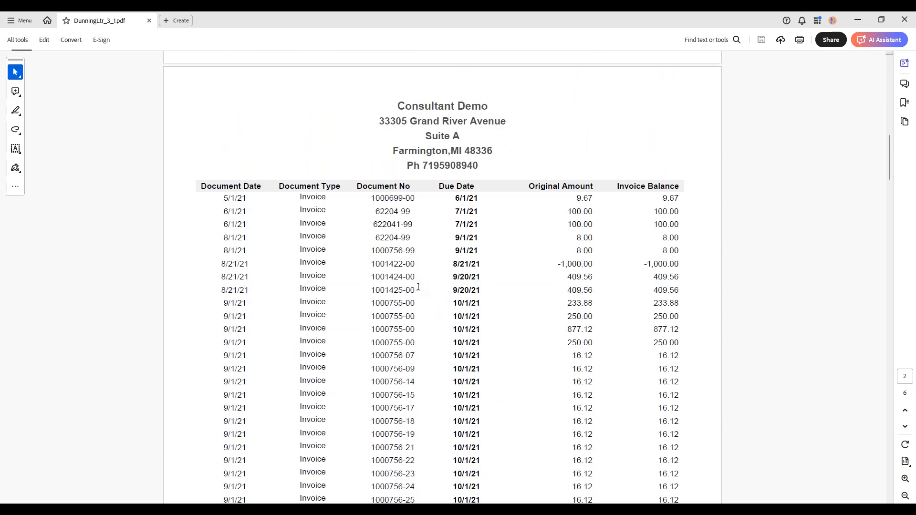
scroll(418, 286, "down", 11)
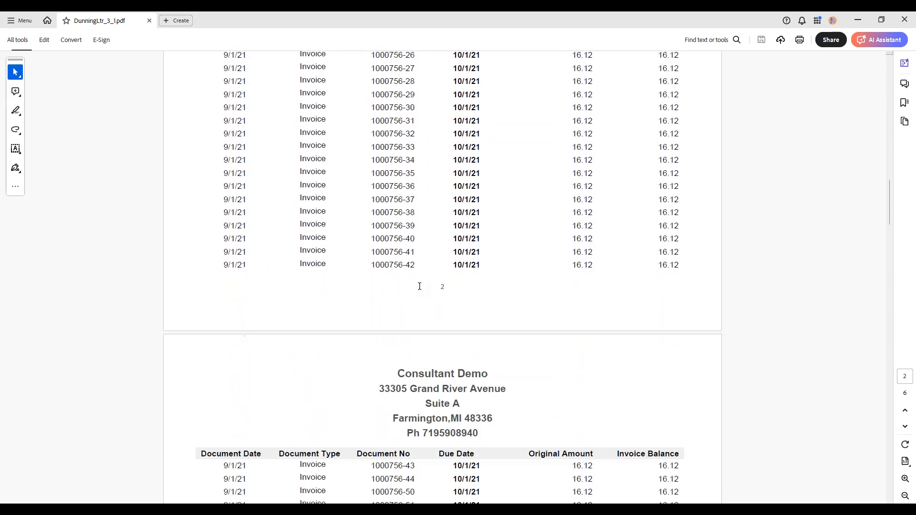
scroll(418, 286, "down", 8)
scroll(418, 286, "up", 4)
scroll(442, 276, "up", 16)
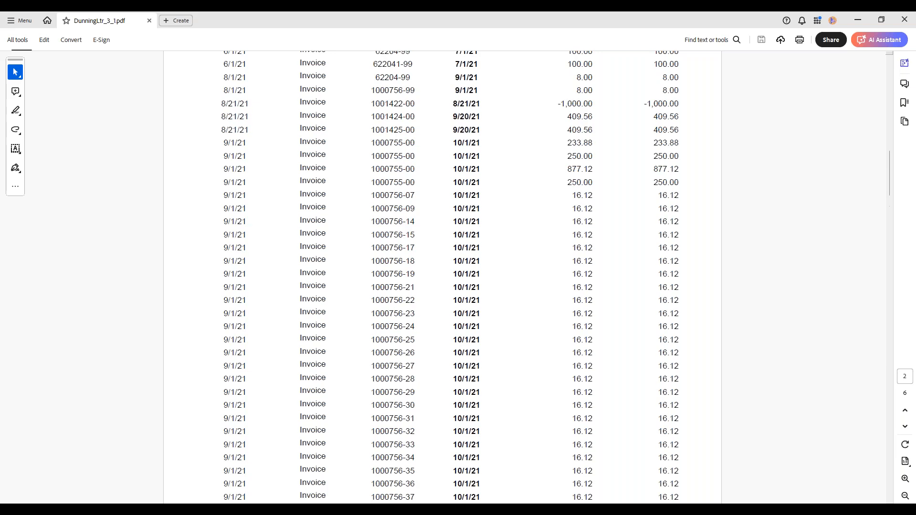
scroll(442, 276, "up", 14)
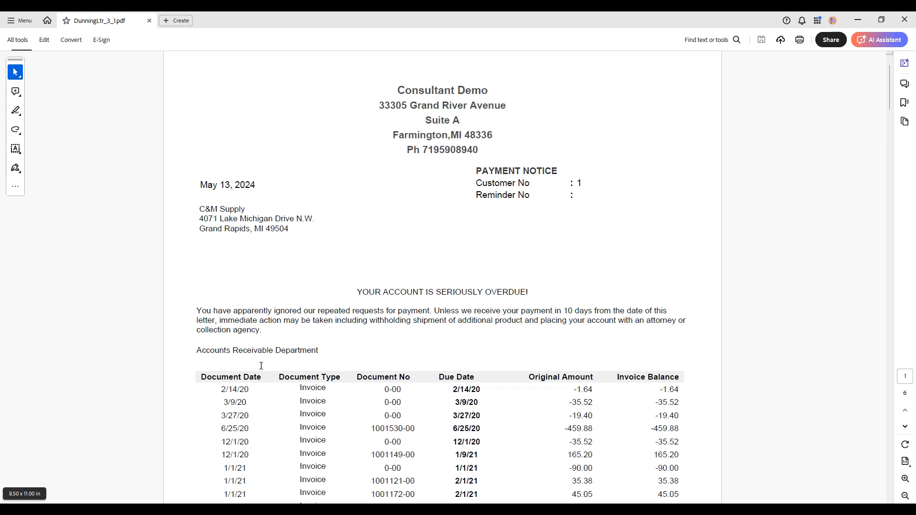
left_click(359, 480)
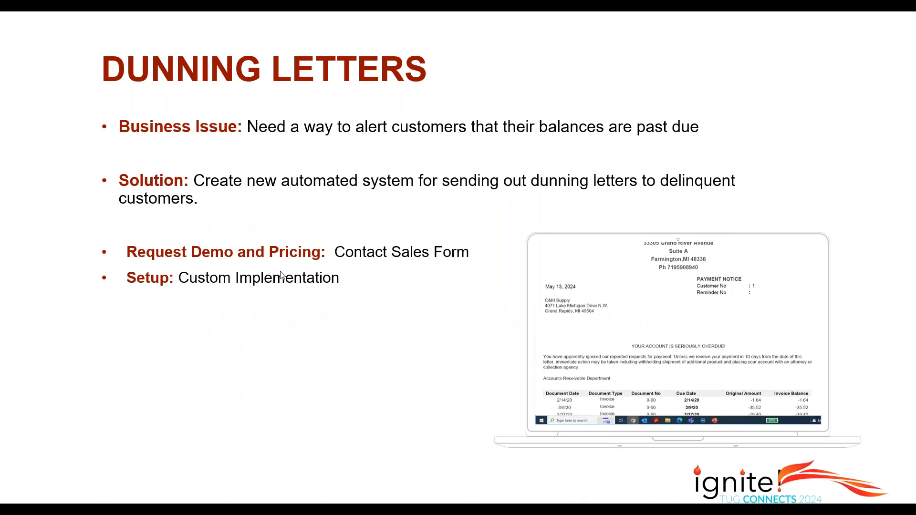
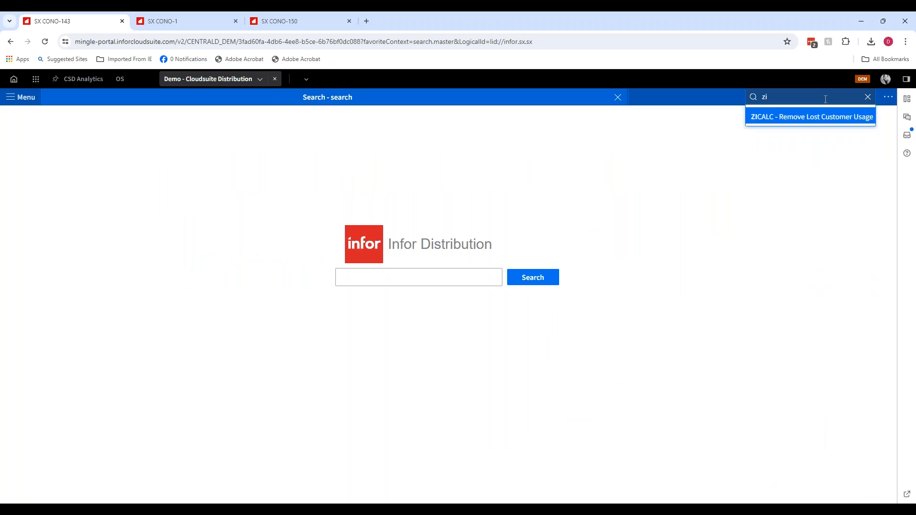
- Open the ZICALC Remove Lost Customer Usage report and start a new report
left_click(819, 117)
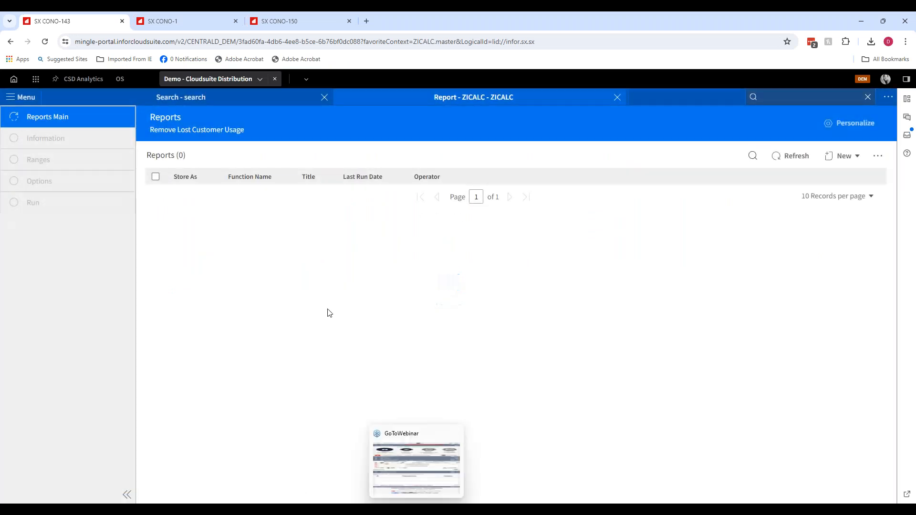
left_click(829, 157)
left_click(822, 196)
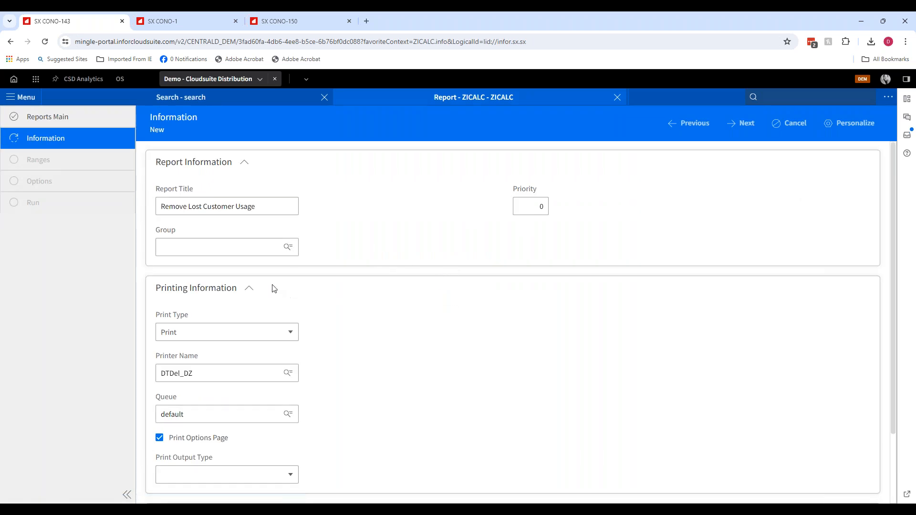
- Set the print type to View and continue to the report options
left_click(249, 333)
left_click(236, 441)
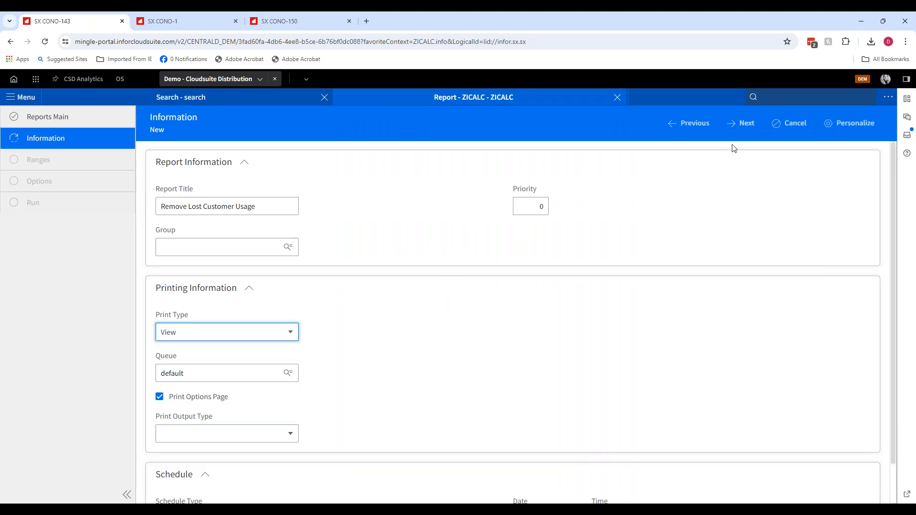
left_click(745, 123)
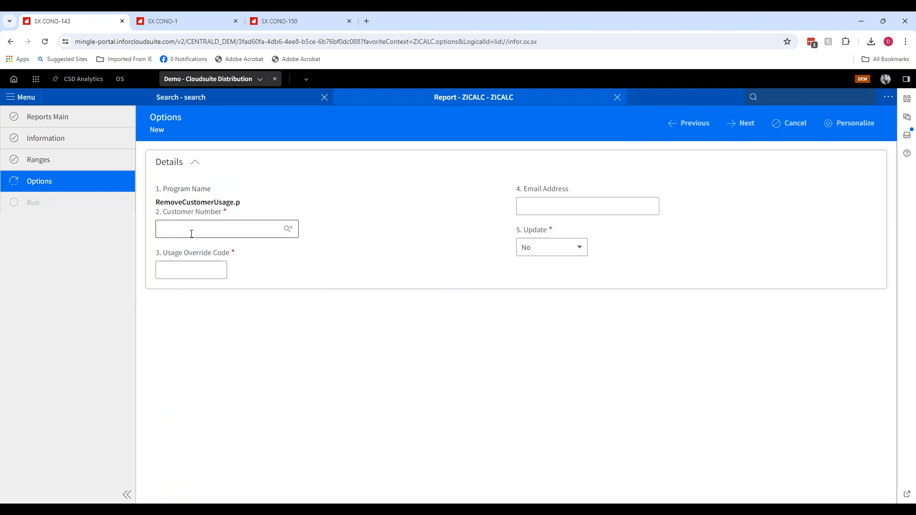
- Enter customer number 1 and usage override code LB in the report options
left_click(175, 233)
type("1")
key("Tab")
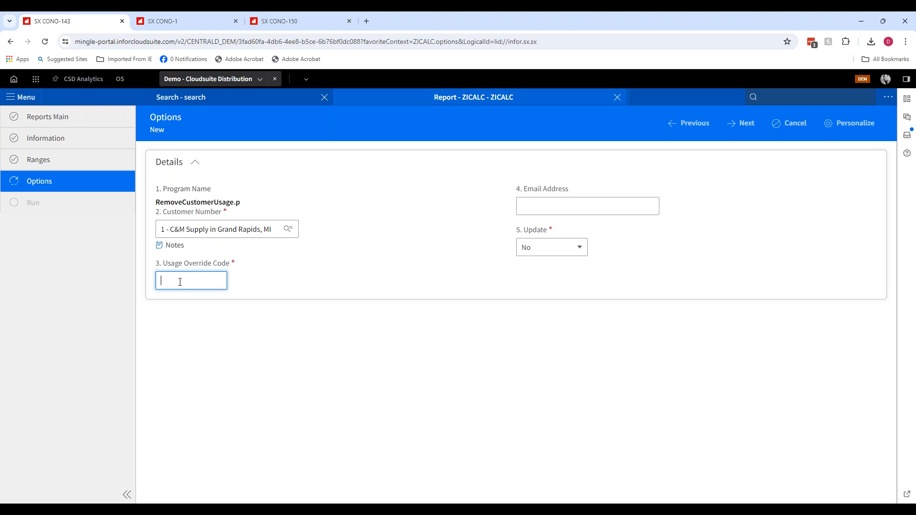
type("LB")
key("Tab")
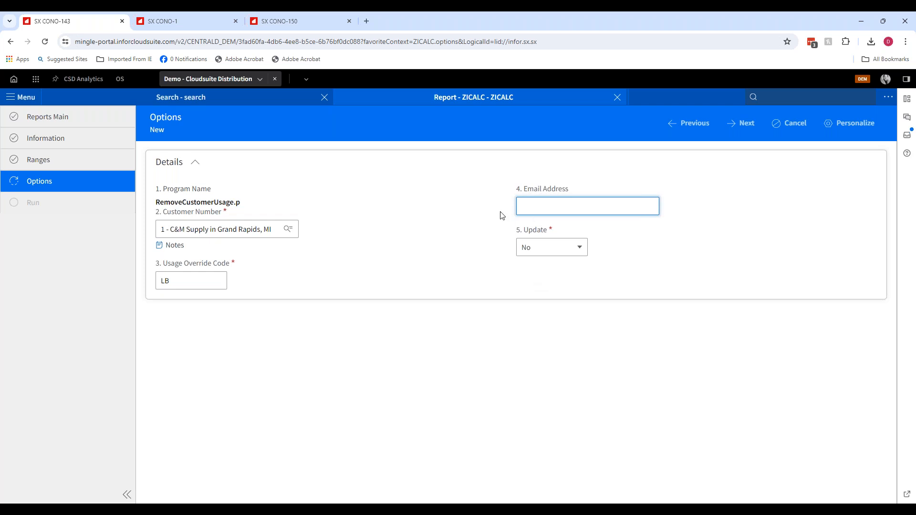
- Close the report, open Product Setup (icsp) and look up product 1-001
left_click(617, 97)
type("icsp")
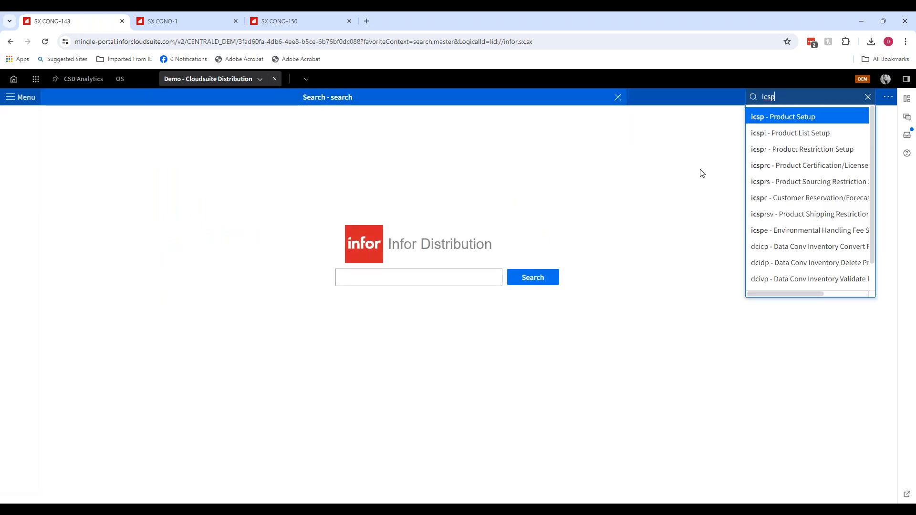
key("Return")
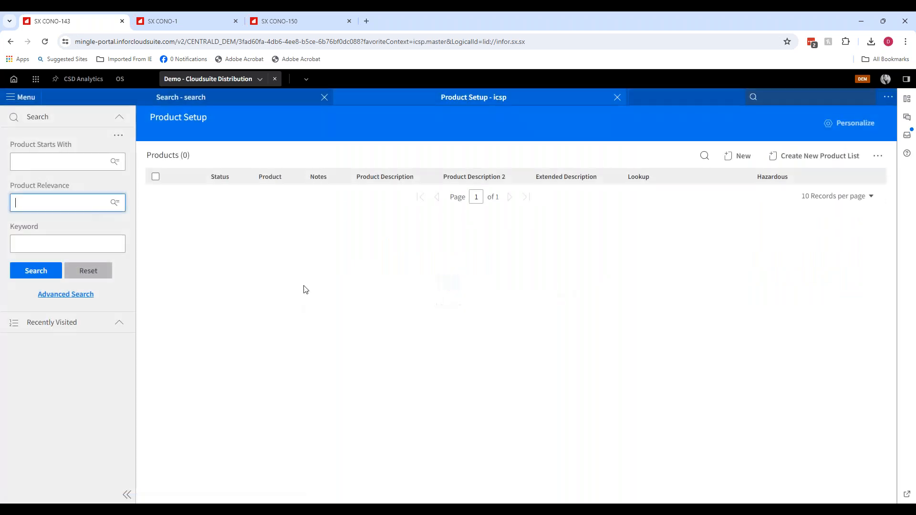
type("1-001")
key("Tab")
left_click(34, 281)
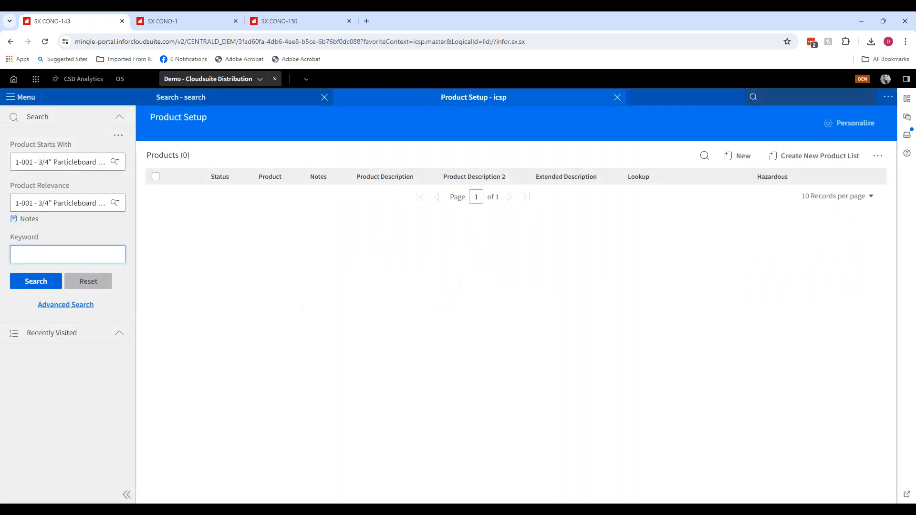
left_click(184, 196)
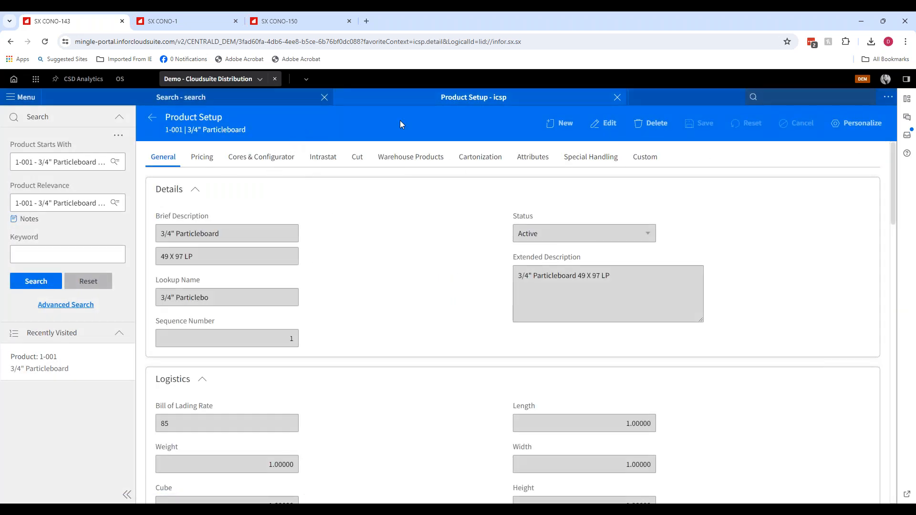
- Close Product Setup and open Product Inquiry (icip) for product 1-001 in warehouse 01
left_click(617, 97)
left_click(785, 98)
type("icip")
key("Return")
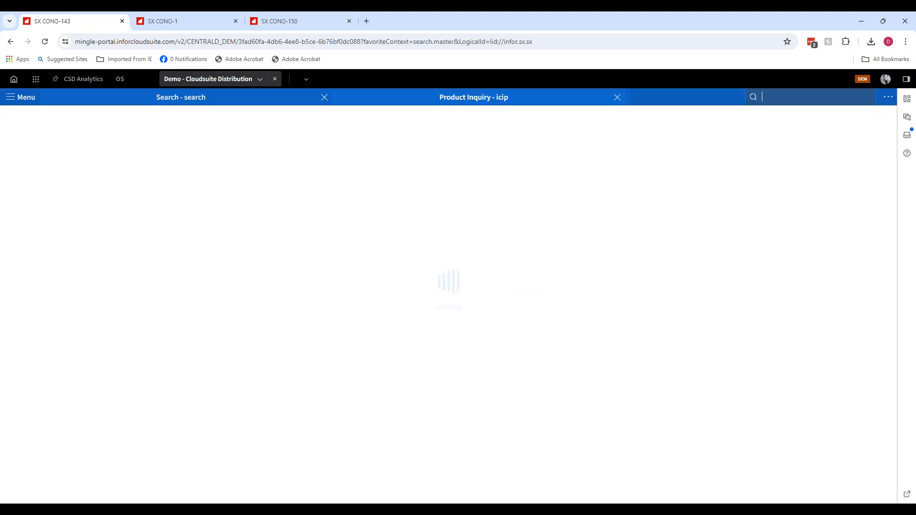
type("1-")
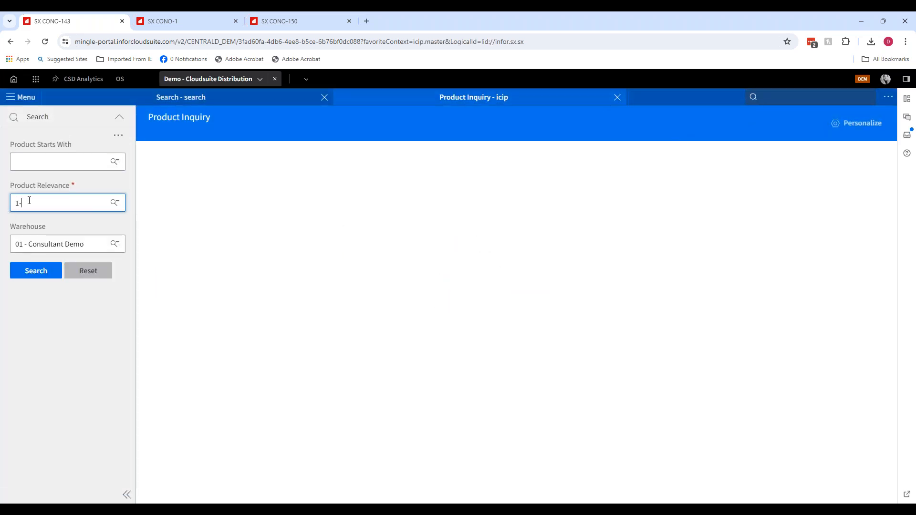
type("001")
key("Tab")
left_click(30, 283)
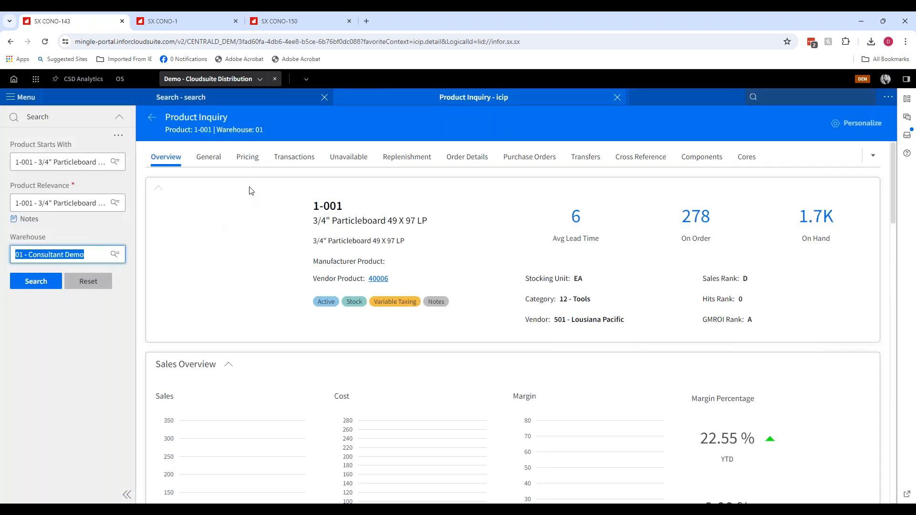
- Review the product's Replenishment details, including usage, lead time and ordering controls
left_click(388, 161)
scroll(726, 348, "down", 3)
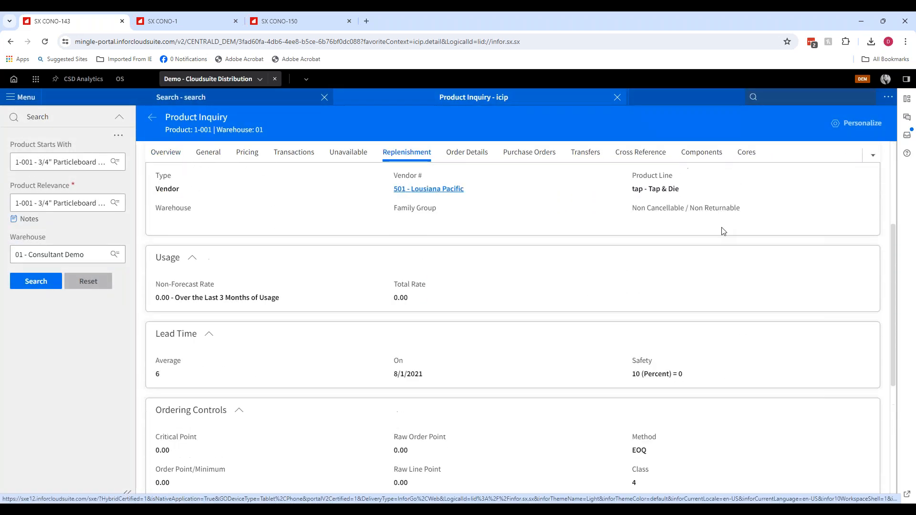
scroll(685, 250, "up", 3)
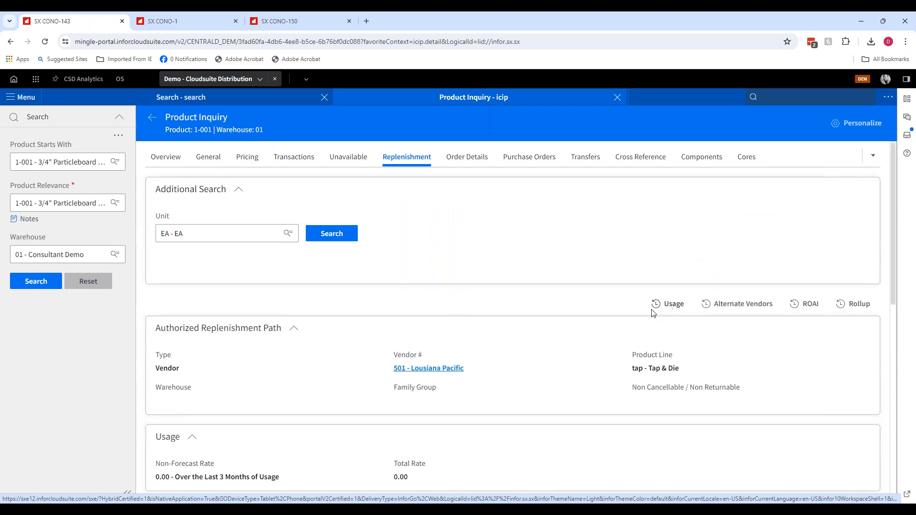
- Open the product's usage information, review the monthly usage history, and close Product Inquiry
left_click(654, 313)
scroll(525, 320, "down", 5)
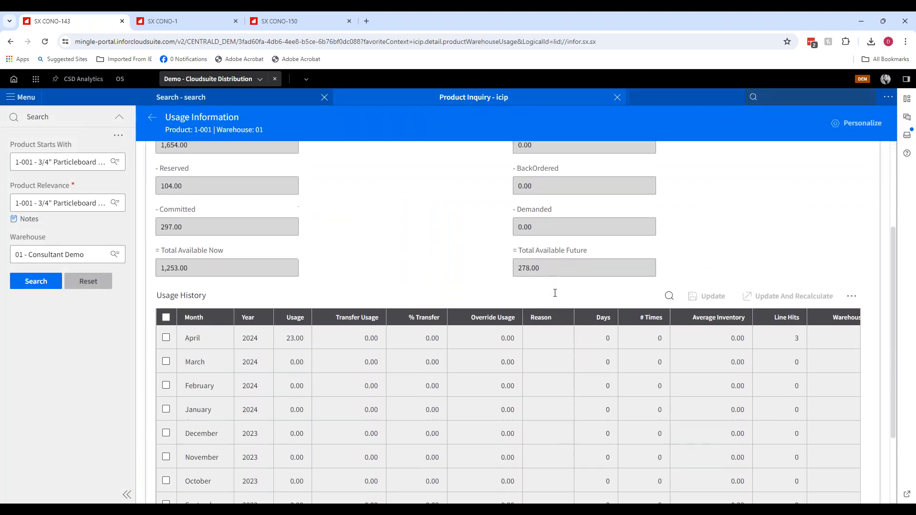
left_click(501, 477)
left_click(412, 476)
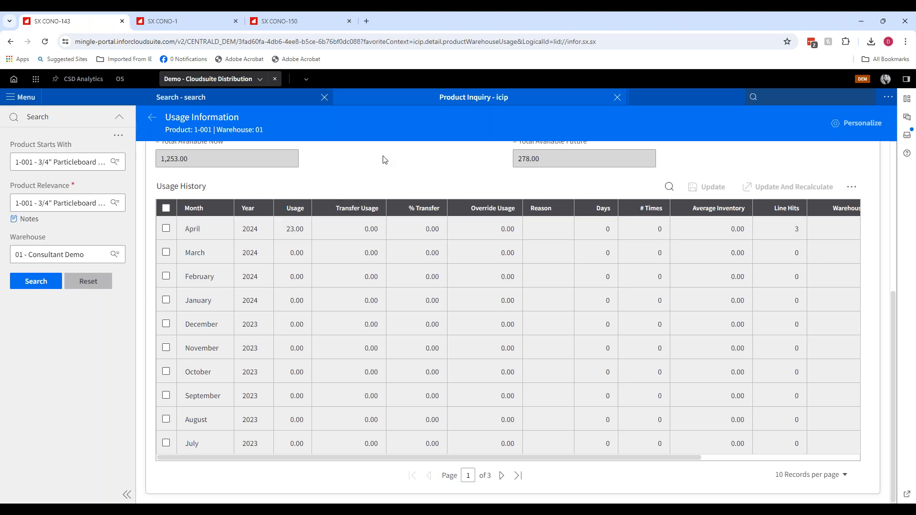
left_click(617, 97)
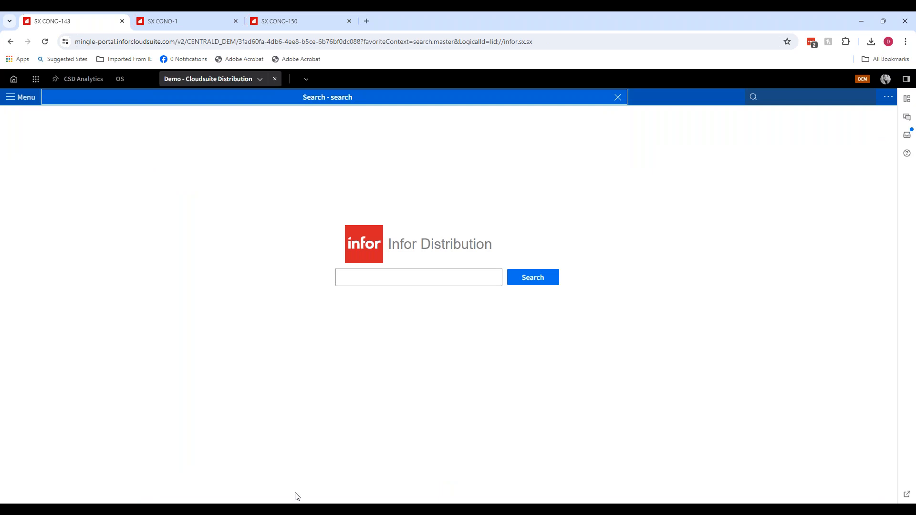
mouse_move(296, 498)
left_click(369, 468)
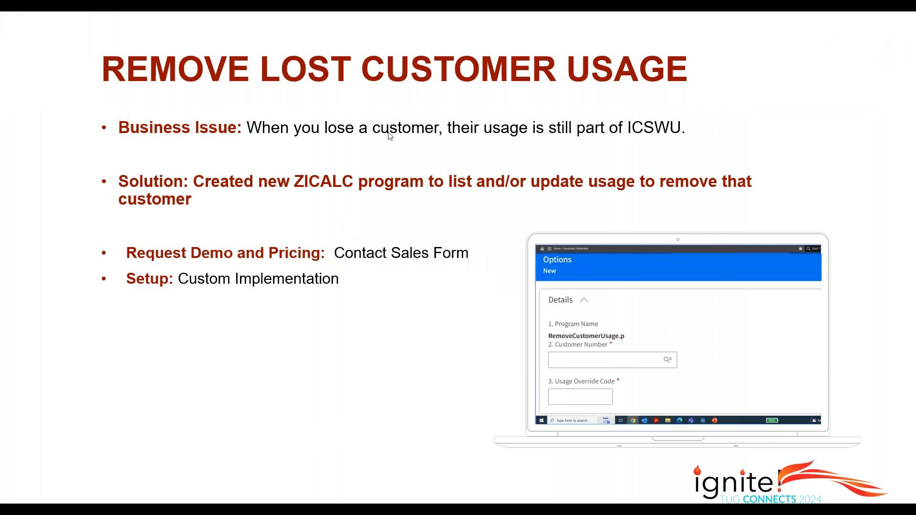
left_click(397, 98)
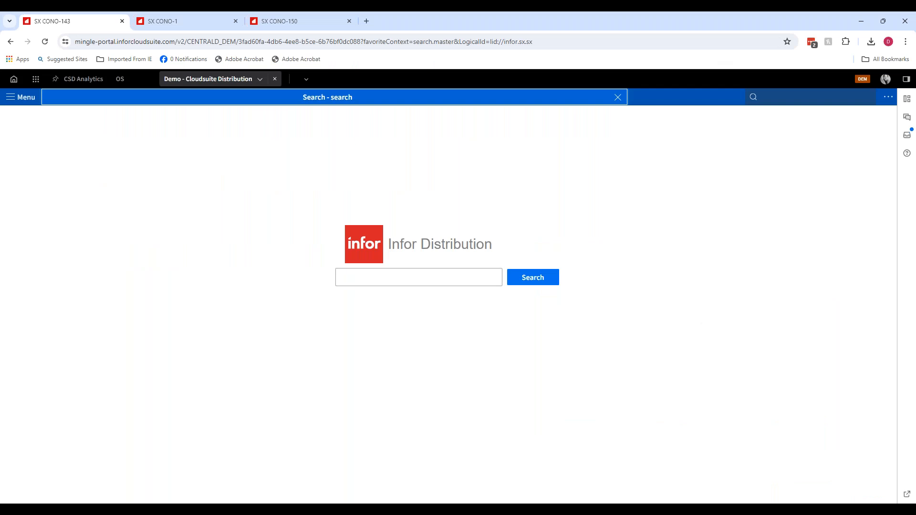
- Open the Customer Setup screen by its acronym arsc
left_click(792, 97)
type("arsc")
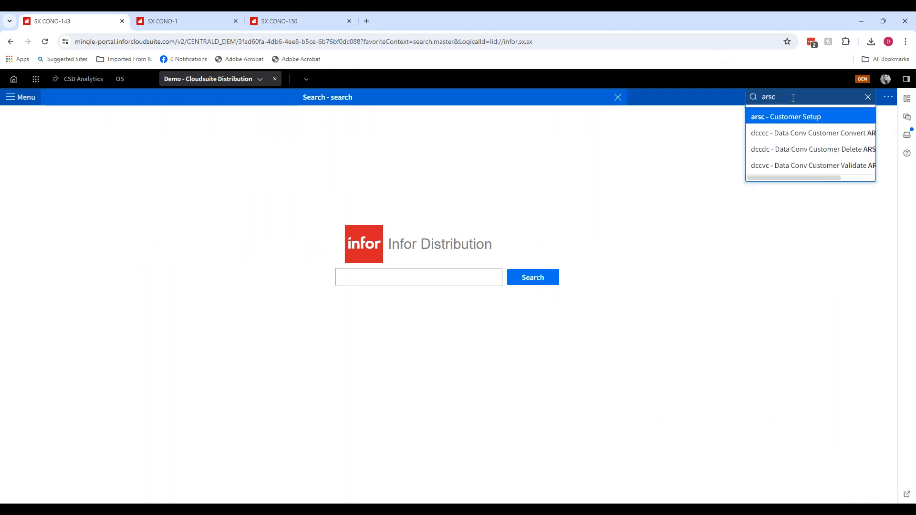
key("Return")
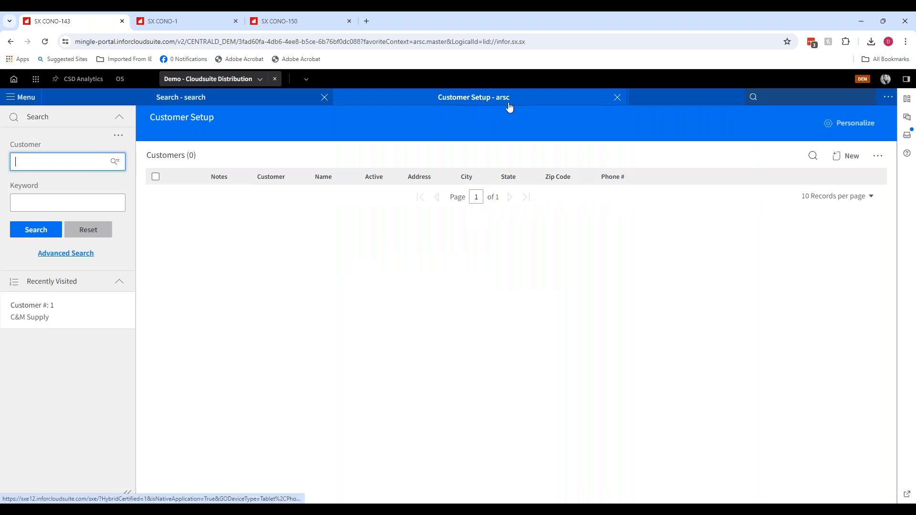
- Open Customer Inquiry (aric) and Product Setup (icsp) as additional tabs
left_click(783, 99)
type("aric")
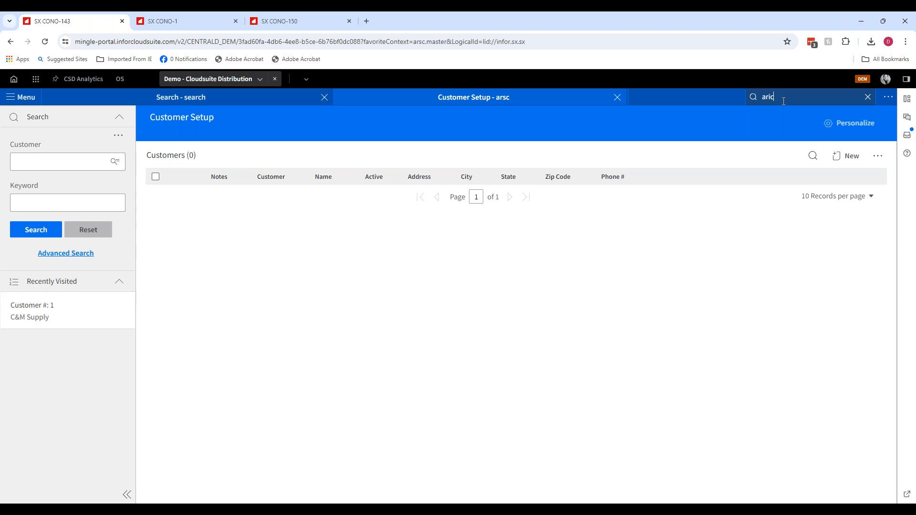
key("Return")
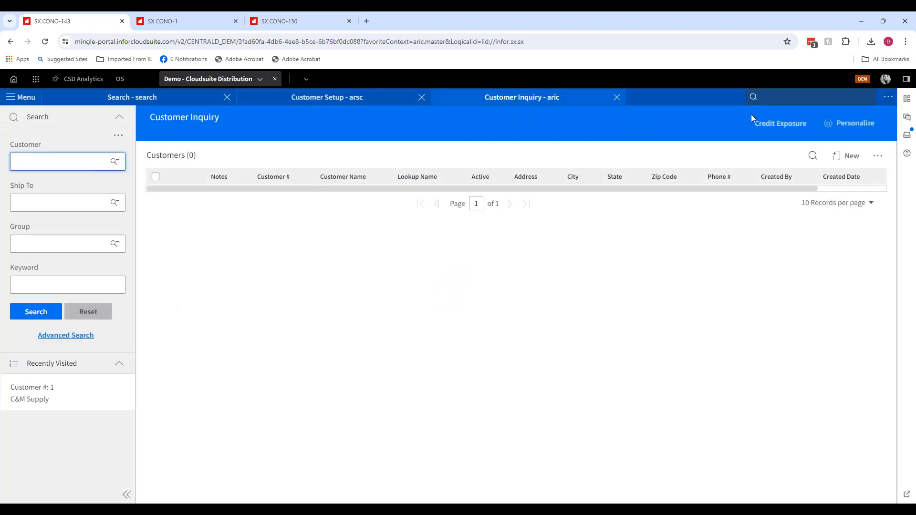
left_click(802, 97)
type("icsp")
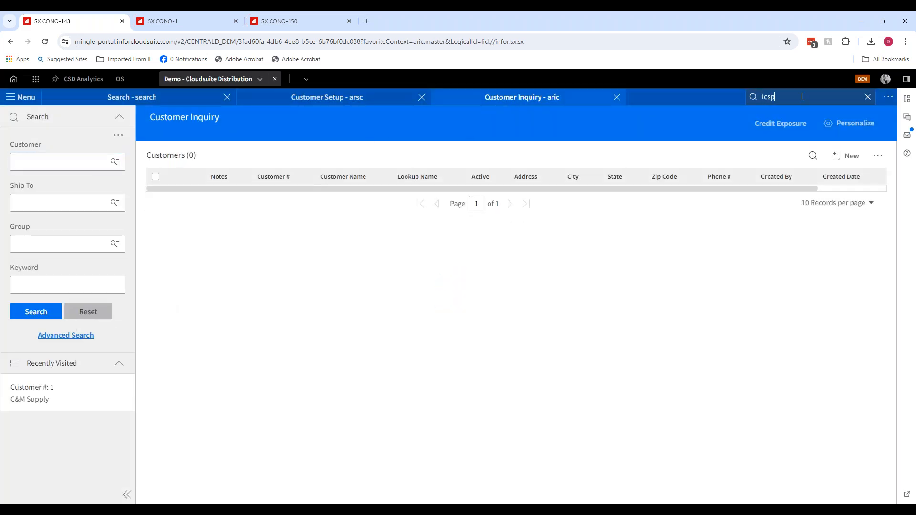
key("Return")
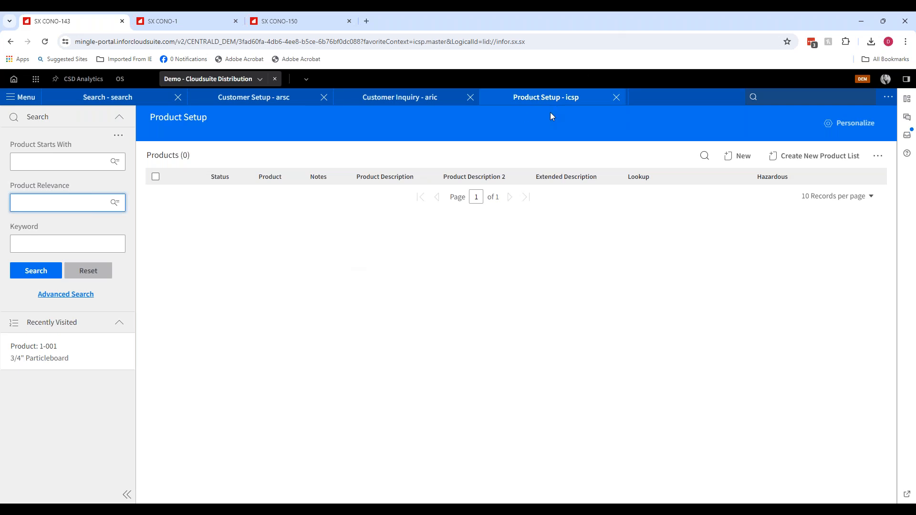
- Close the Product Setup, Customer Inquiry and Customer Setup tabs
left_click(617, 98)
left_click(617, 98)
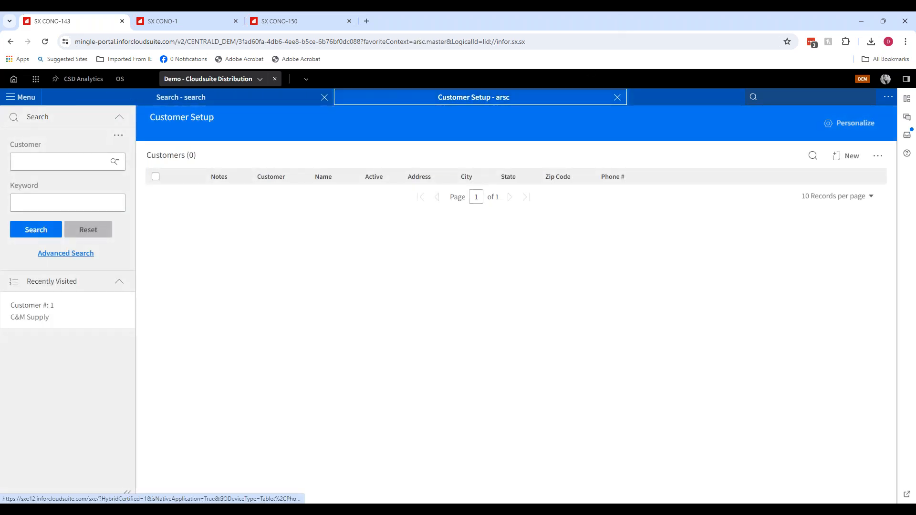
left_click(617, 97)
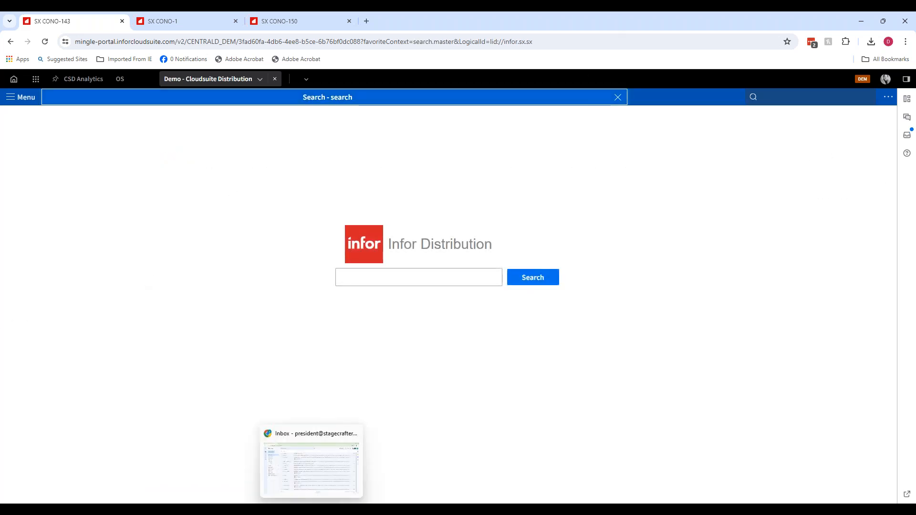
left_click(333, 509)
left_click(377, 471)
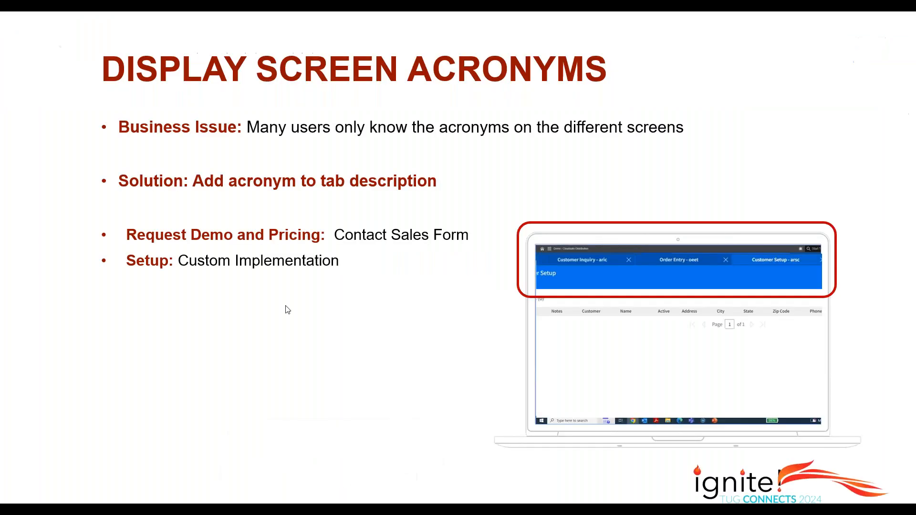
left_click(335, 265)
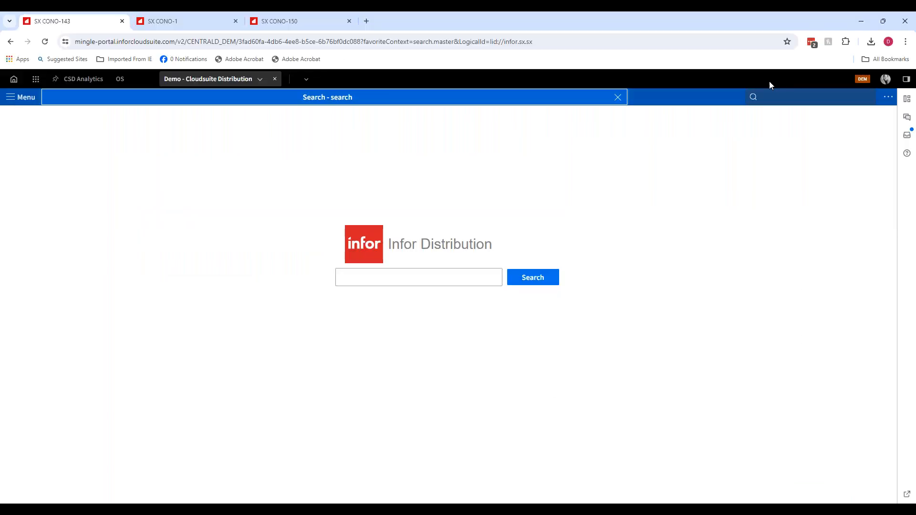
- Open Vendor Setup (apsv) for vendor 10
left_click(793, 95)
type("apsv")
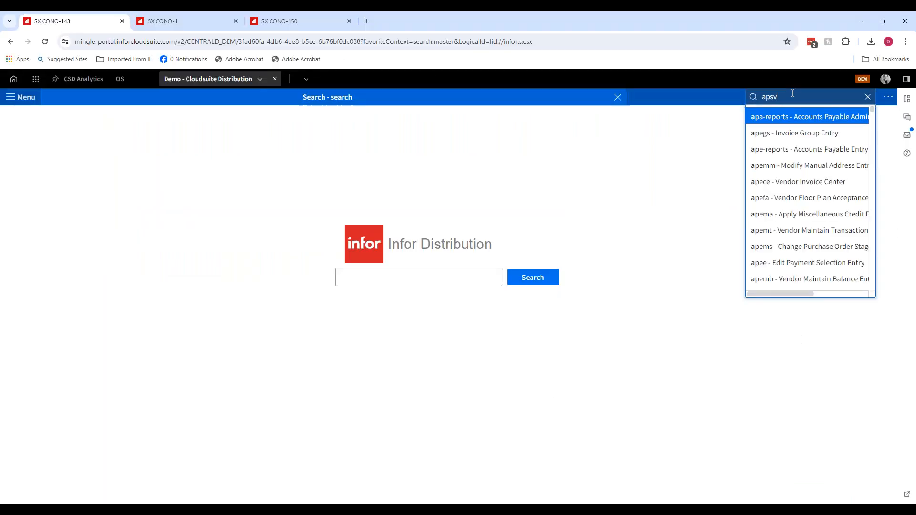
key("Return")
type("10")
key("Return")
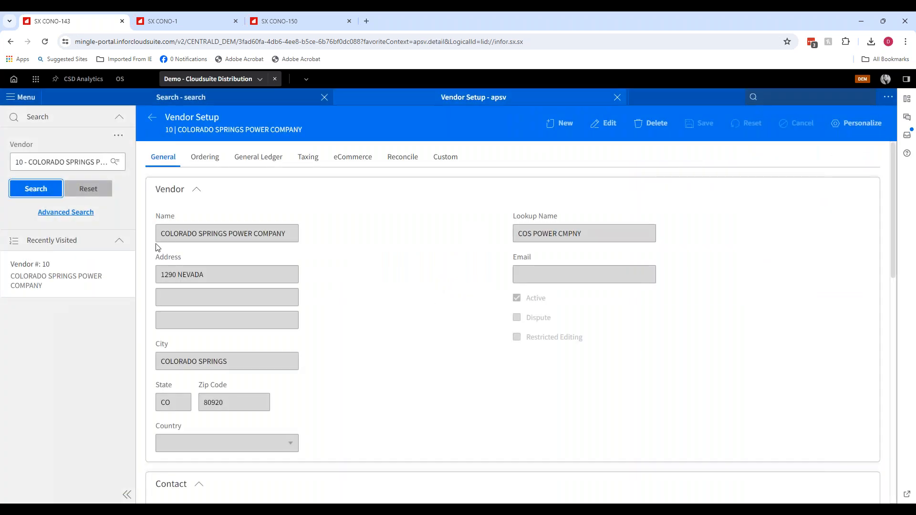
- Open vendor 10's General Ledger tab in edit mode and review the expense accounts and their percentage split
left_click(239, 161)
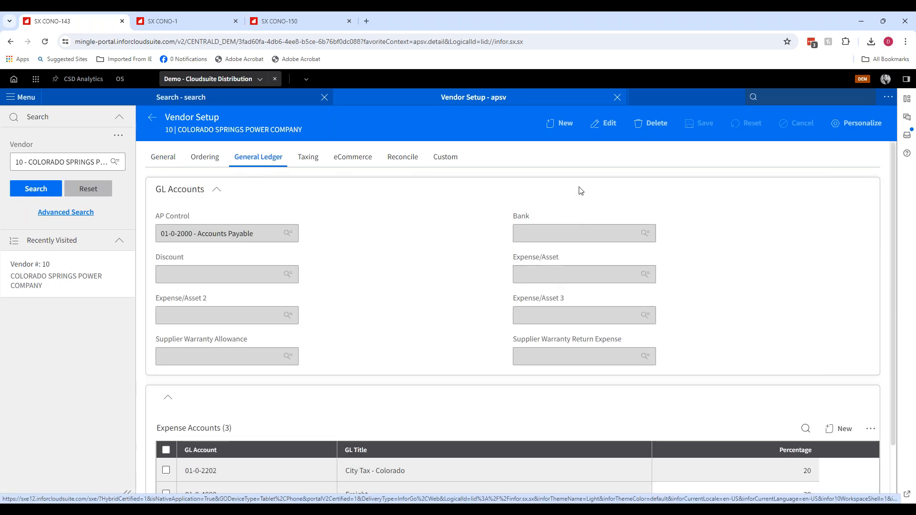
left_click(605, 124)
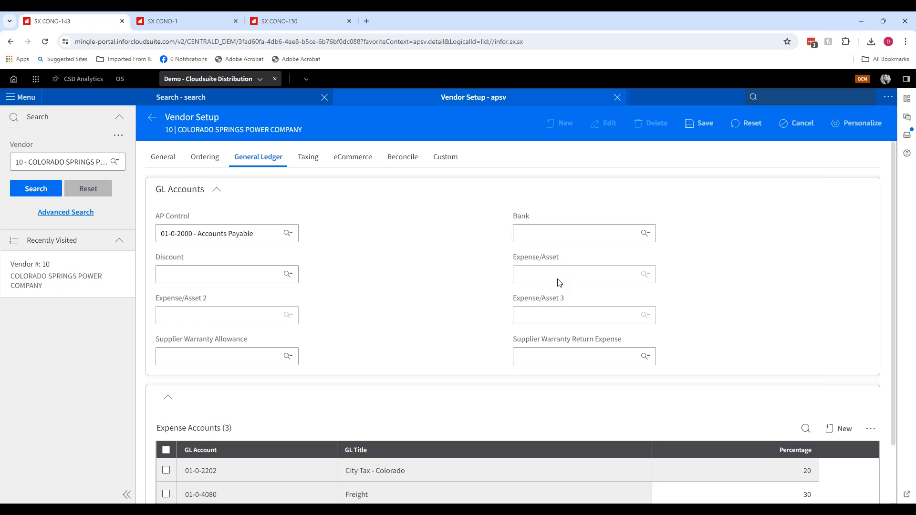
scroll(419, 290, "down", 2)
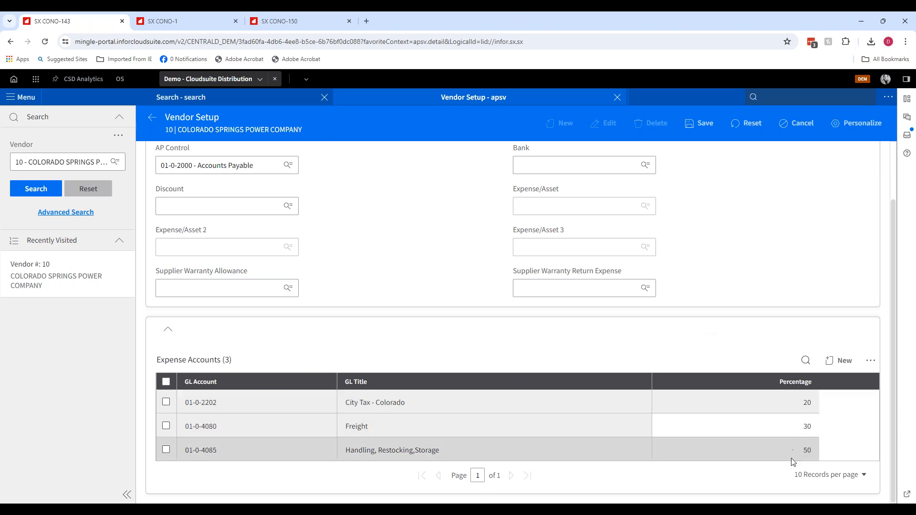
scroll(790, 461, "up", 2)
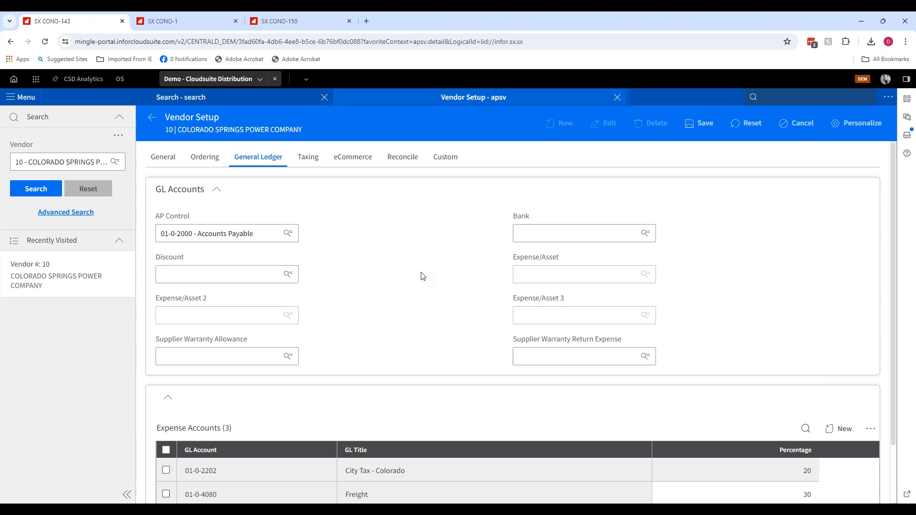
scroll(421, 275, "down", 2)
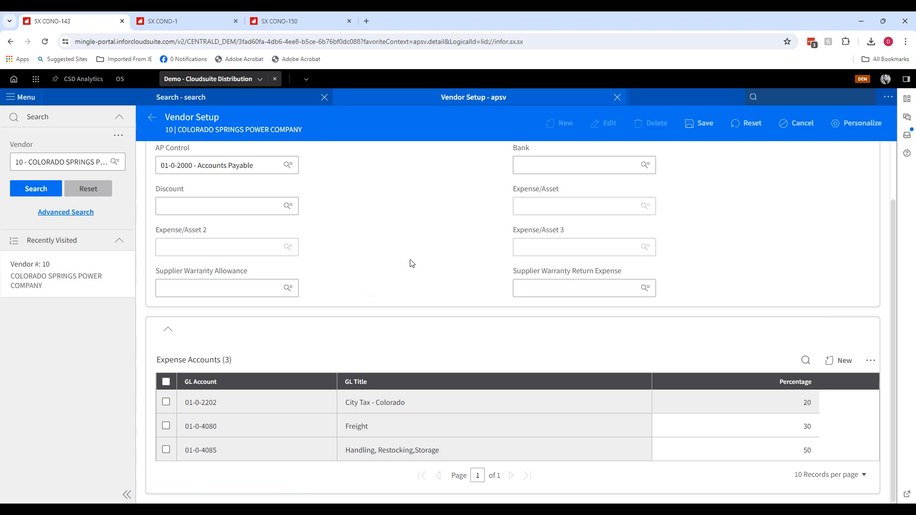
scroll(410, 261, "up", 2)
- Close Vendor Setup, open Vendor Invoice Center (apece) and list the invoices for the dez group
left_click(617, 98)
left_click(784, 97)
type("apece")
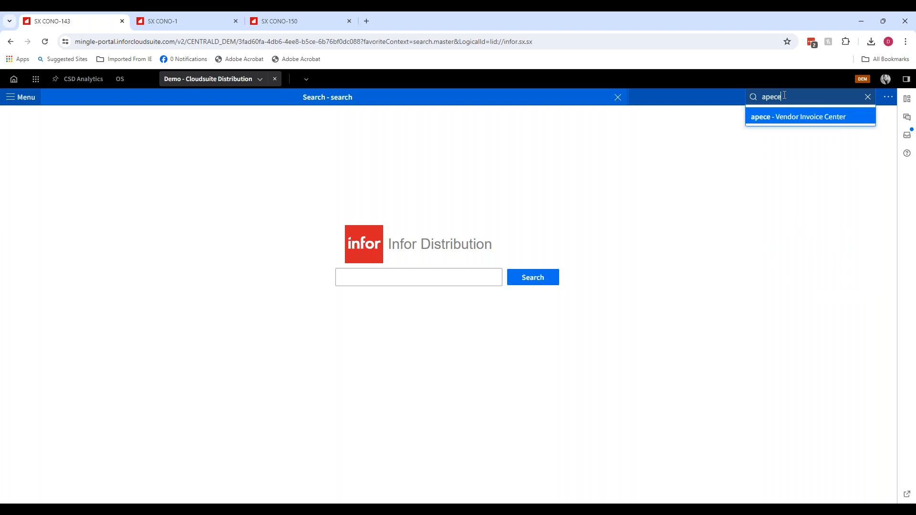
key("Return")
left_click(48, 162)
type("dez")
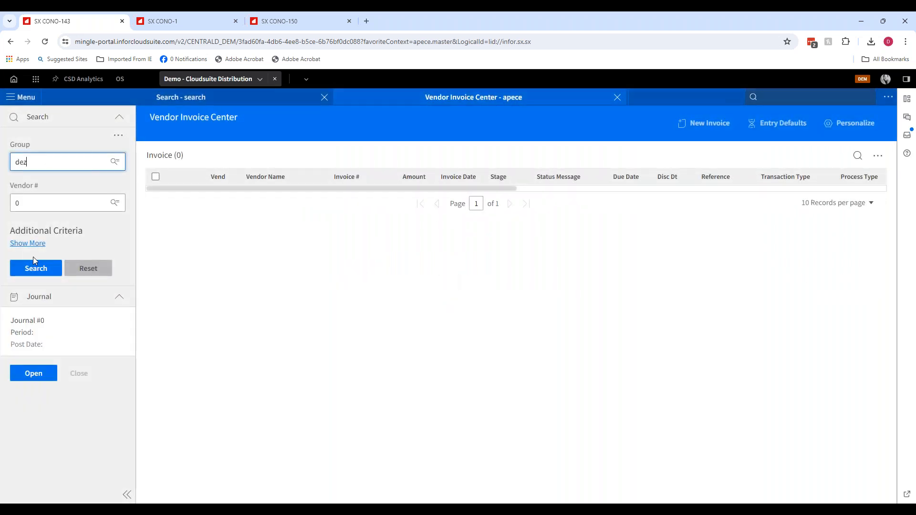
left_click(34, 266)
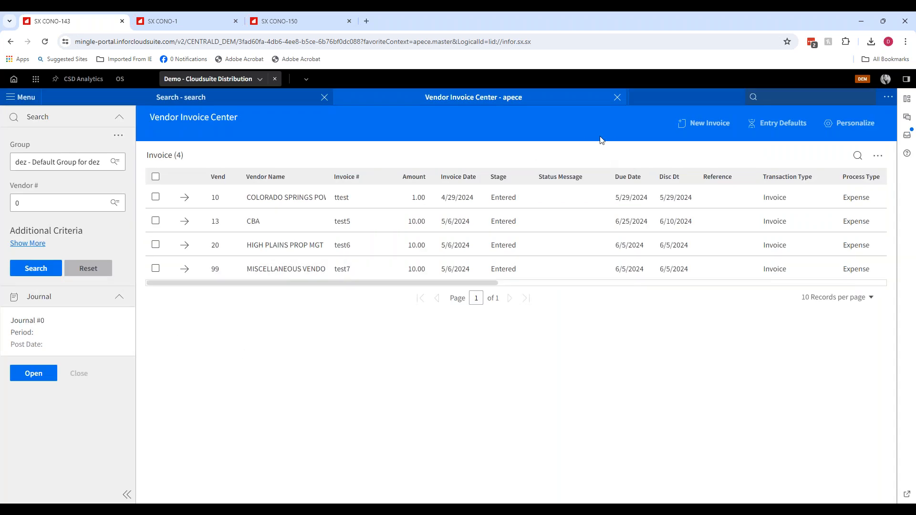
- Create and save a new expense invoice for vendor 10 with number COS0718, amount 100 and date 7/18/2024
left_click(702, 125)
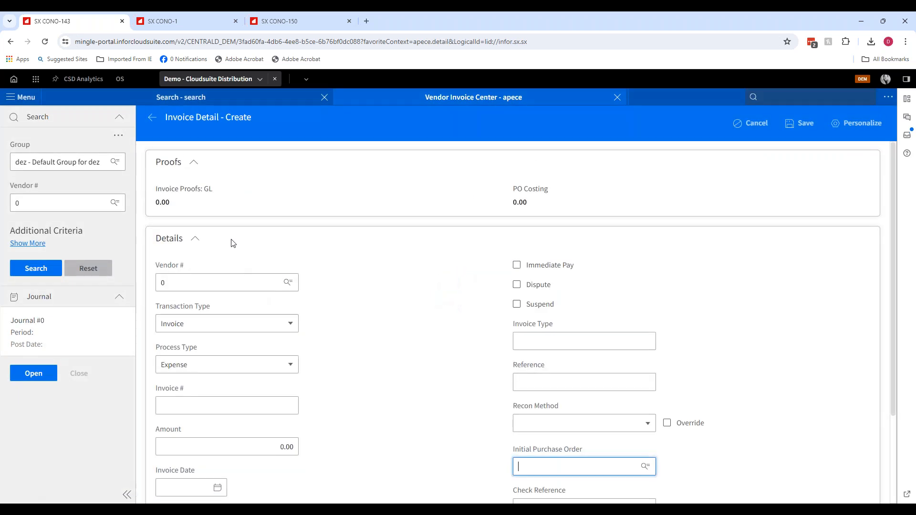
left_click(224, 303)
left_click(190, 407)
type("C")
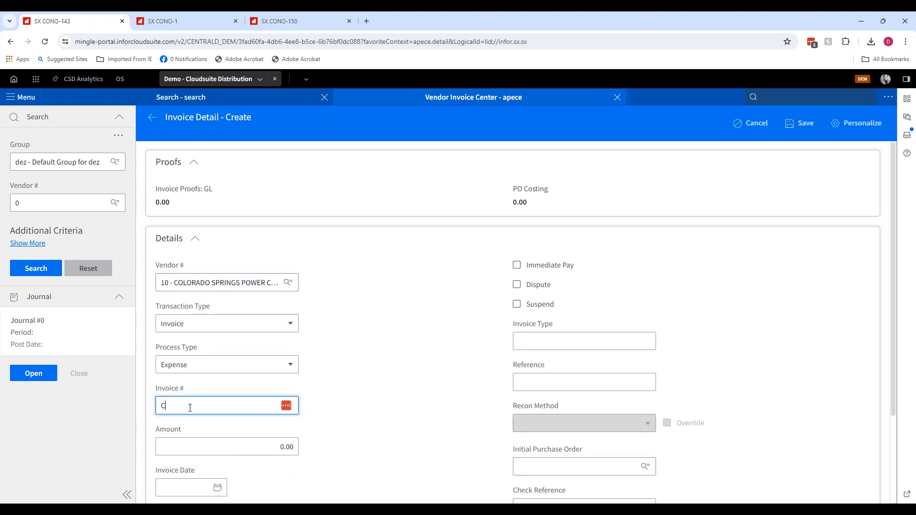
type("OS07")
key("Tab")
type("100")
key("Tab")
type("7/18/2024")
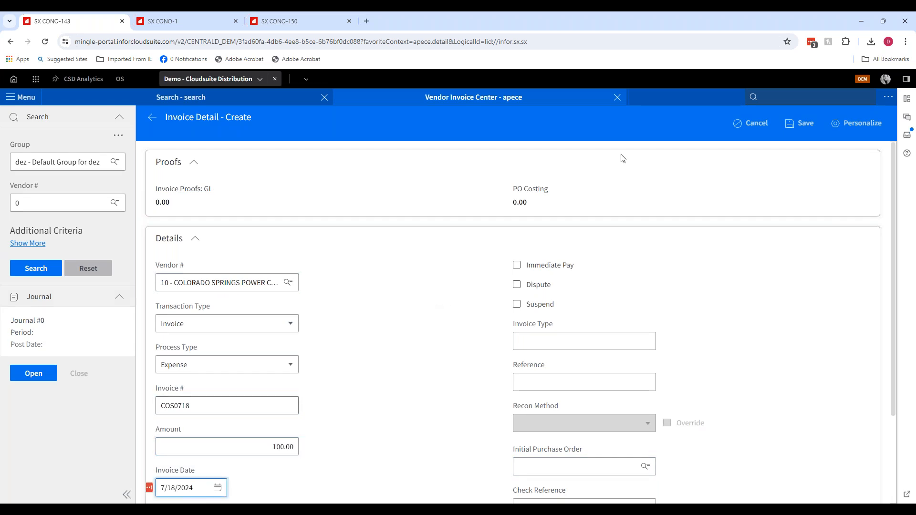
left_click(798, 123)
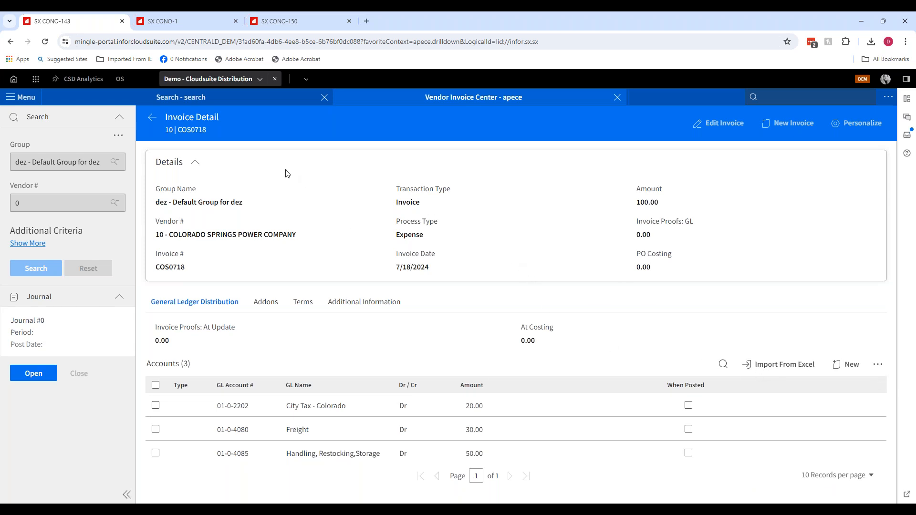
- Return to the invoice list, delete invoice COS0718, and close the Vendor Invoice Center tab
left_click(153, 119)
left_click(155, 293)
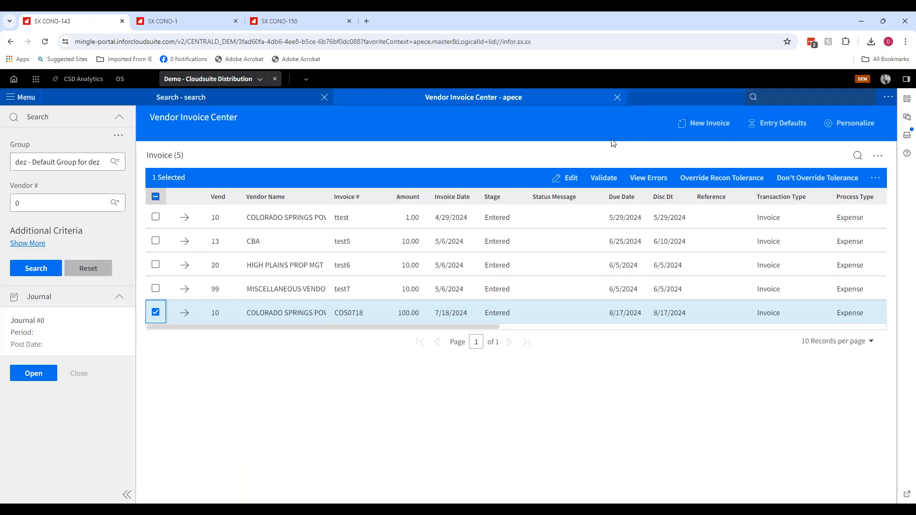
left_click(880, 181)
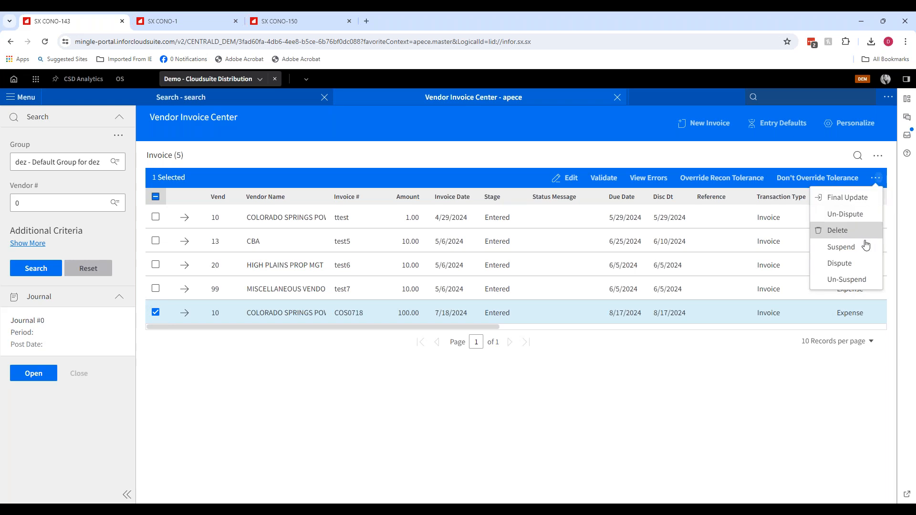
left_click(844, 231)
left_click(483, 324)
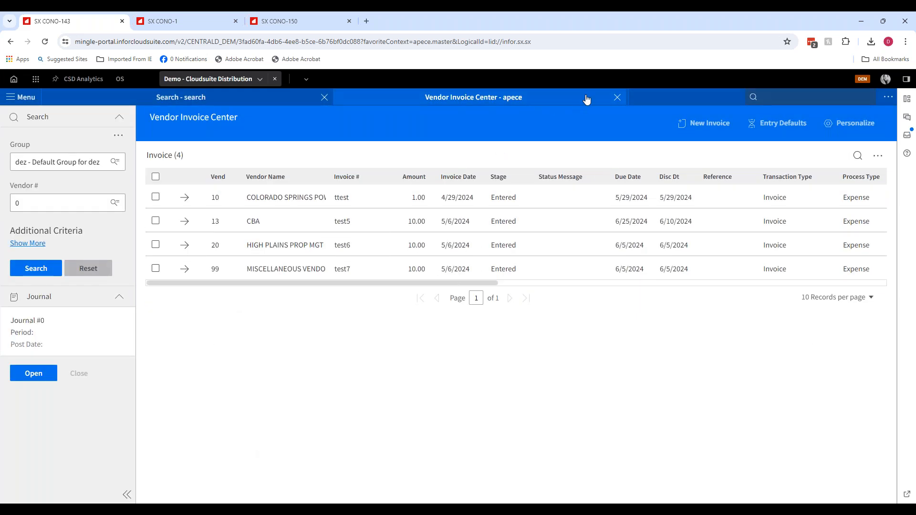
left_click(617, 97)
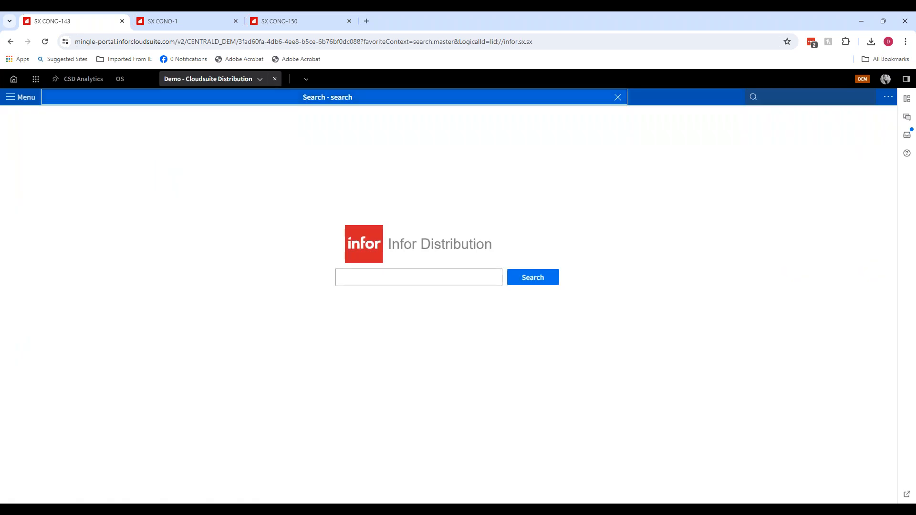
left_click(332, 511)
left_click(377, 468)
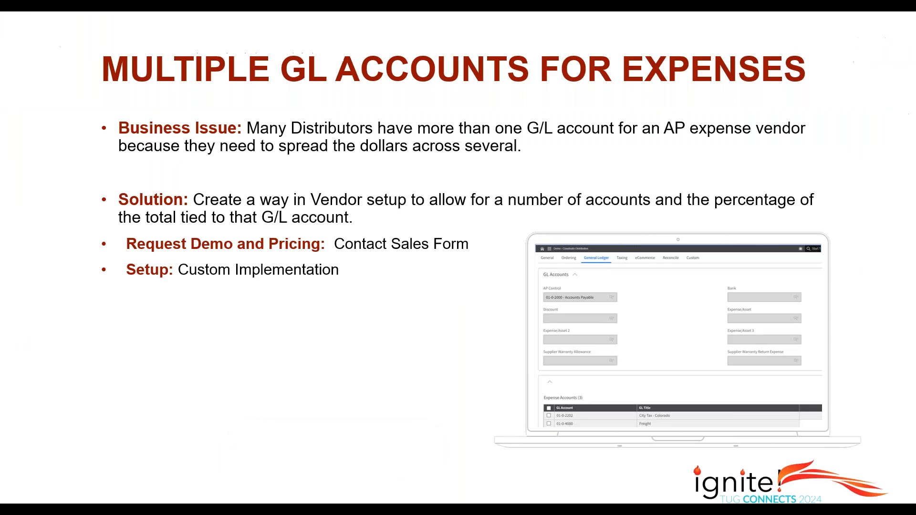
left_click(372, 317)
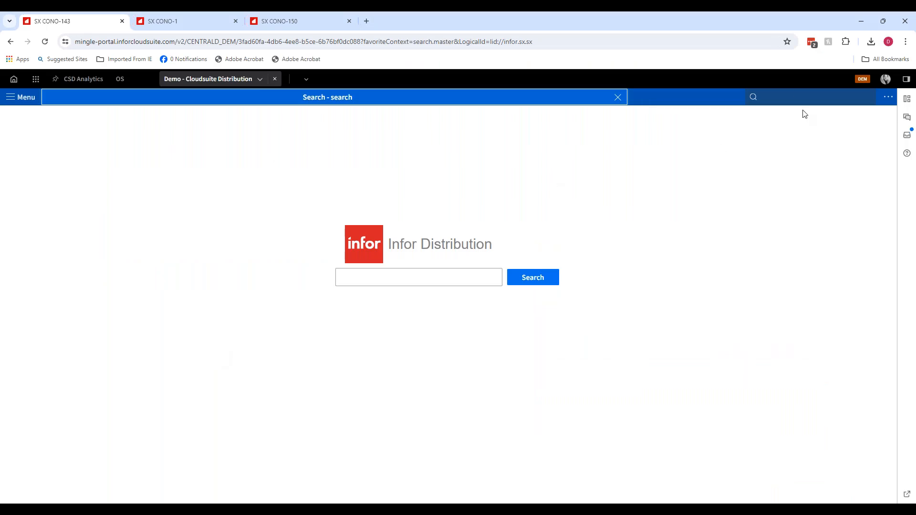
- Open Order Blanket Release Entry (oeerb) and search for blanket order 1002135-00
left_click(795, 95)
type("oeer")
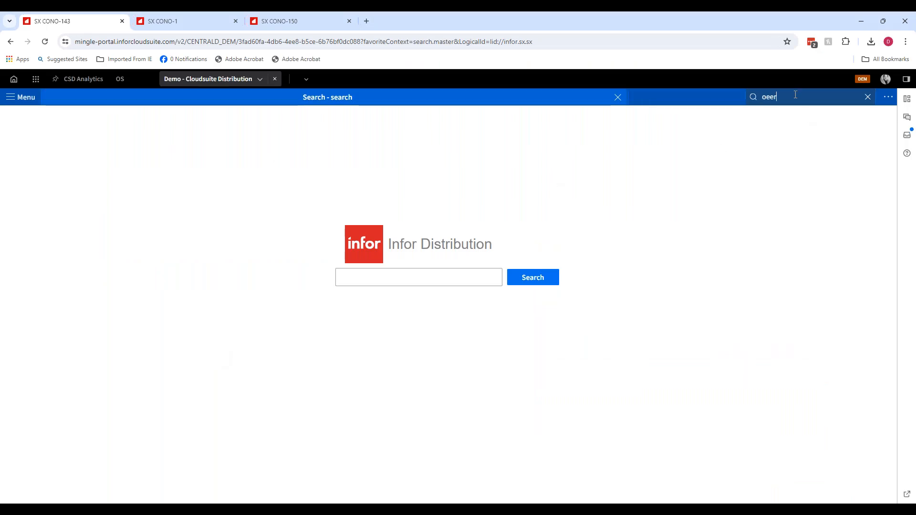
type("b")
key("Return")
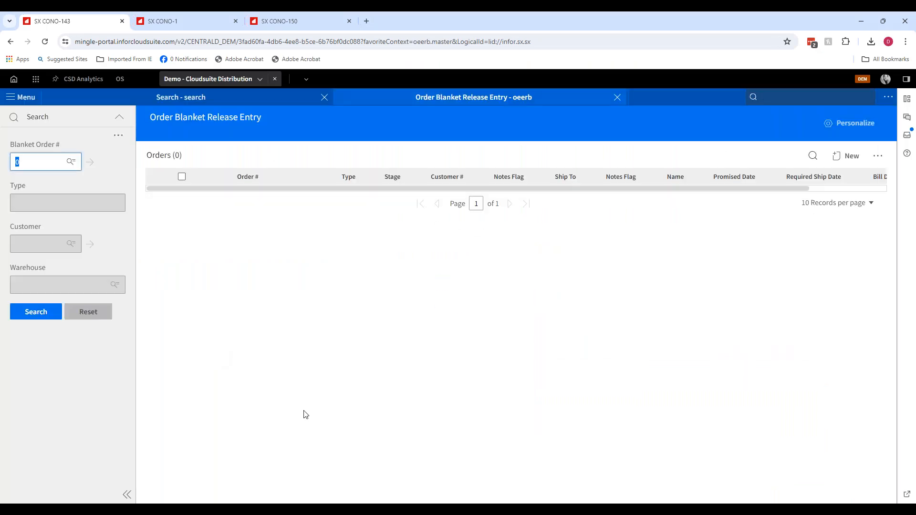
type("1002135")
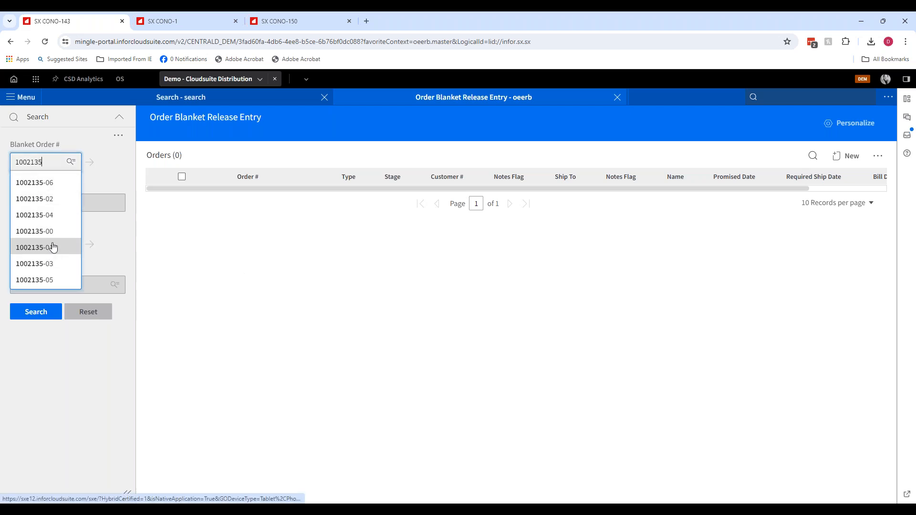
left_click(53, 232)
left_click(38, 312)
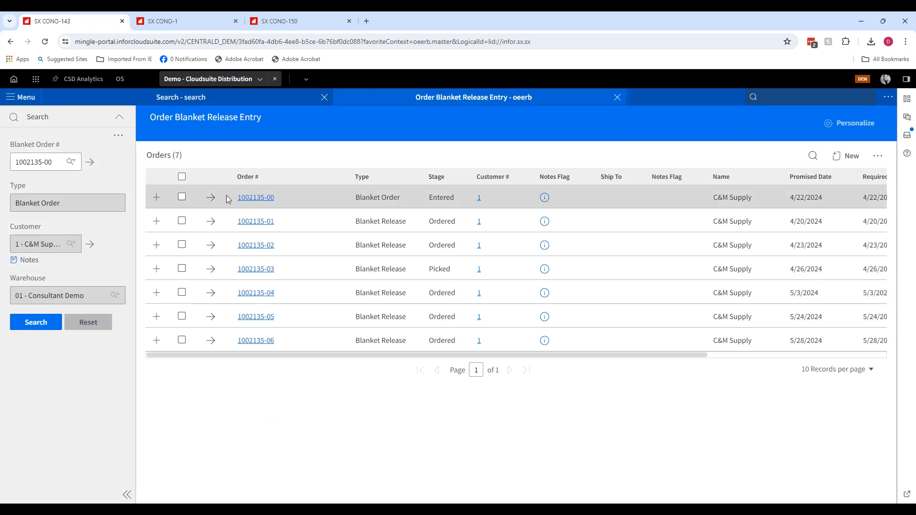
- Open blanket order 1002135-00 and review its header and line items
left_click(182, 198)
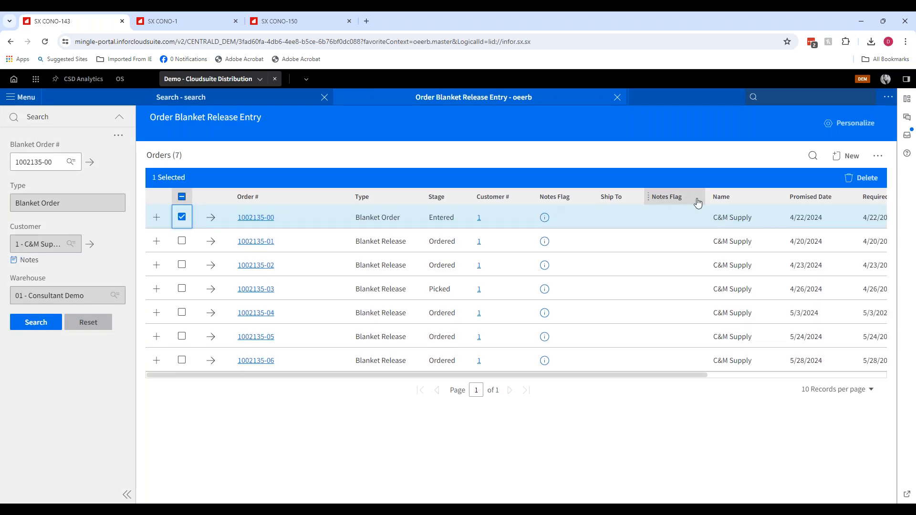
left_click(210, 217)
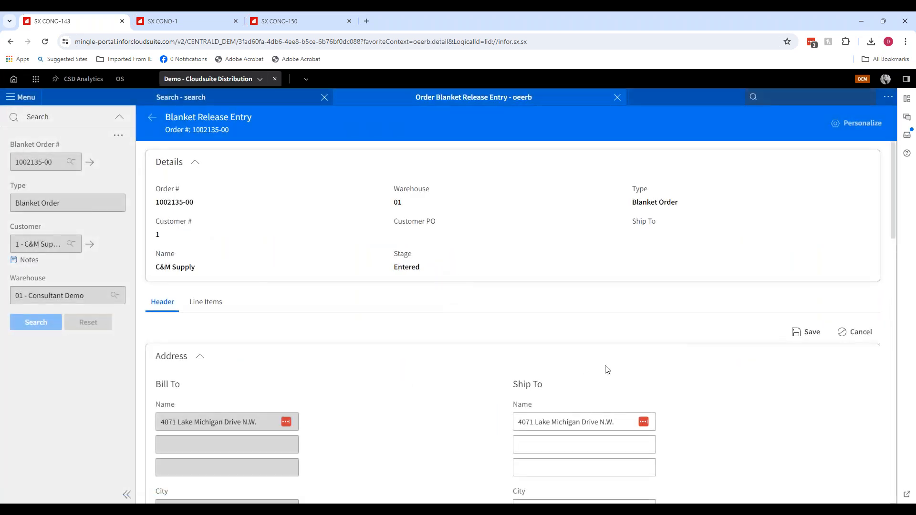
scroll(606, 370, "down", 10)
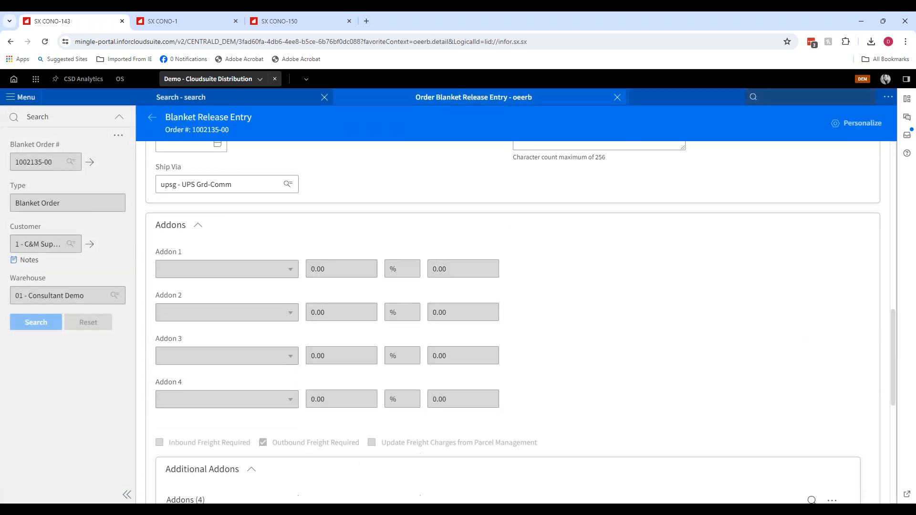
scroll(312, 180, "up", 10)
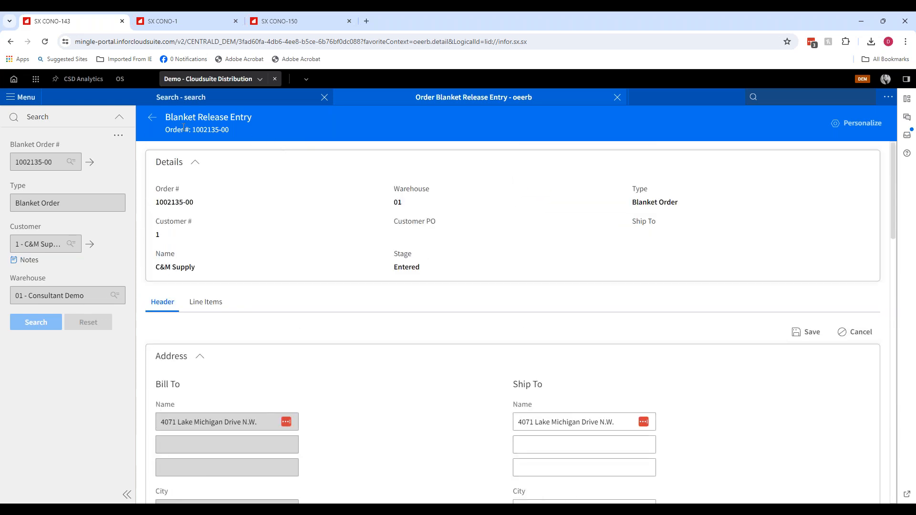
left_click(201, 302)
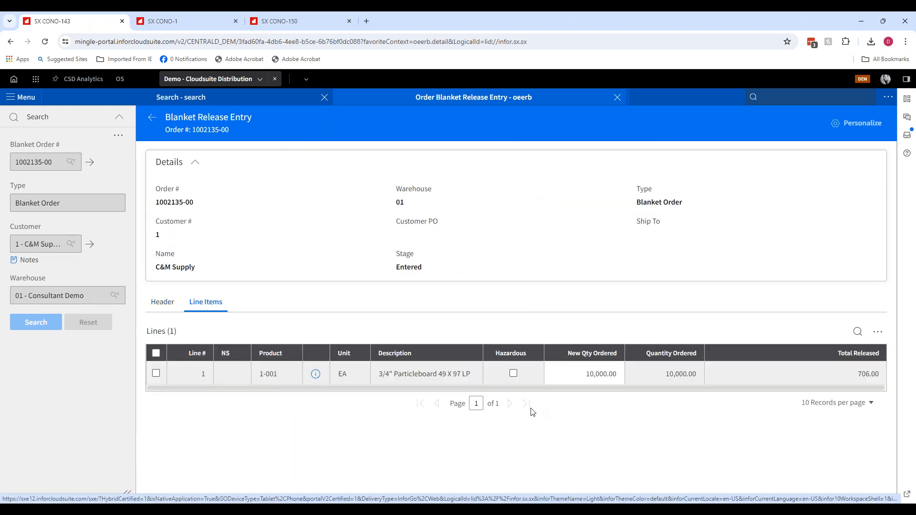
left_click(149, 121)
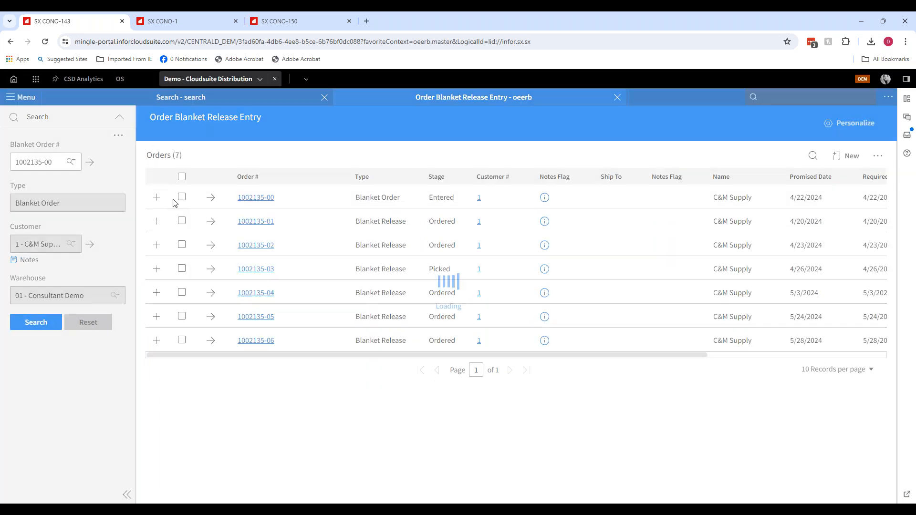
- Add blanket release 7 to order 1002135-00 with promise and request ship dates of 7/18/2024, then open its line items
left_click(181, 198)
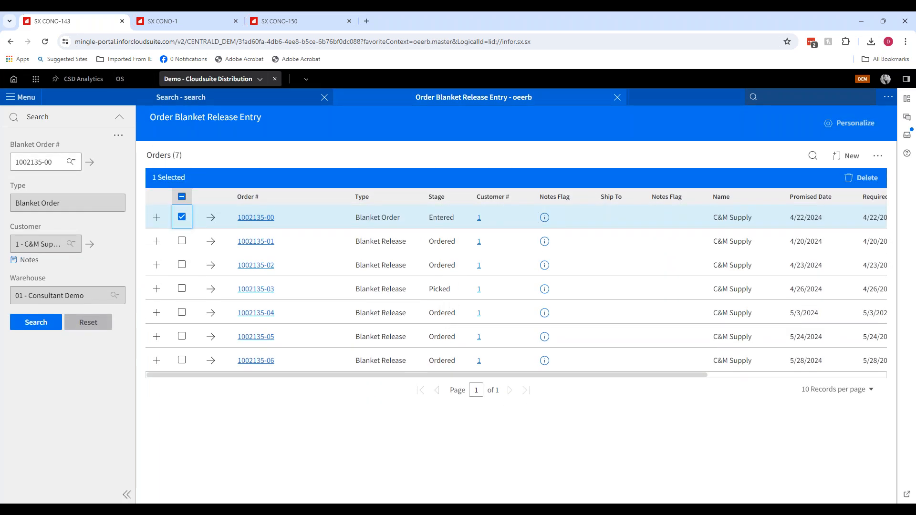
left_click(844, 156)
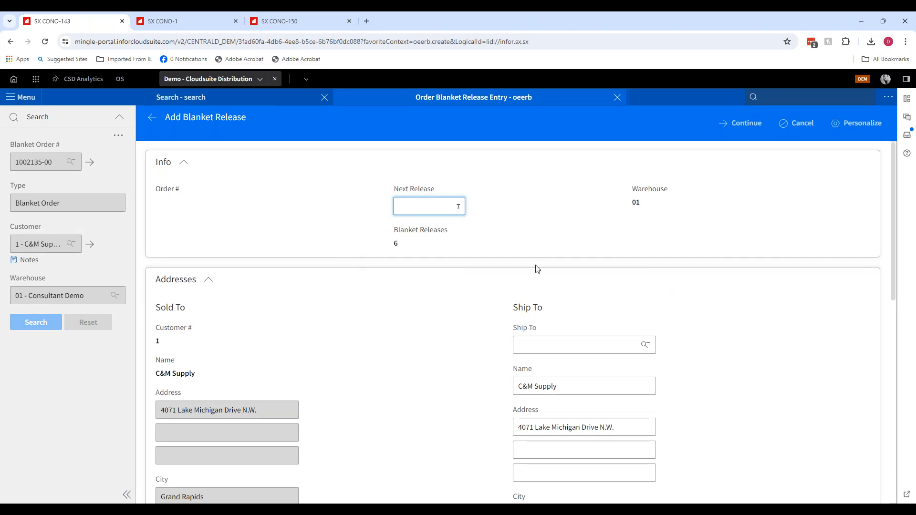
scroll(480, 246, "down", 8)
scroll(472, 273, "down", 2)
scroll(273, 230, "up", 3)
left_click(416, 356)
key("t")
key("Tab")
key("t")
key("Tab")
scroll(453, 306, "down", 3)
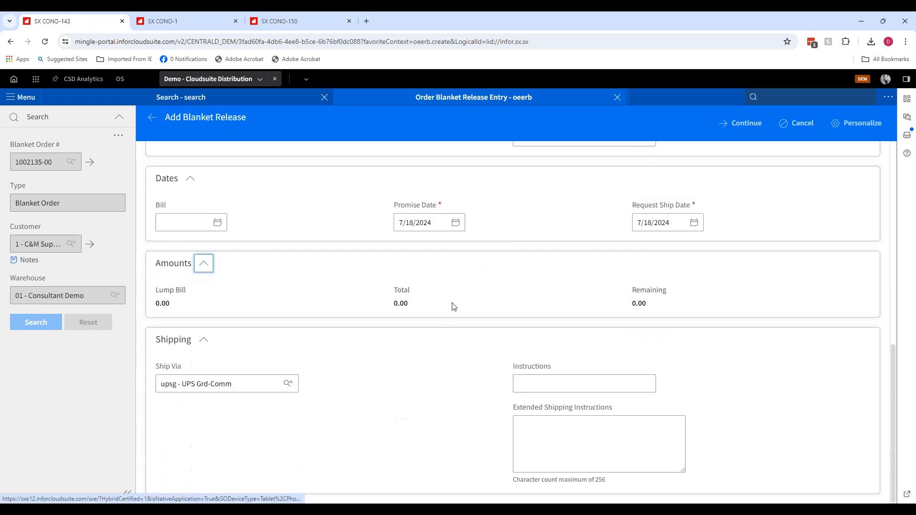
scroll(452, 304, "up", 9)
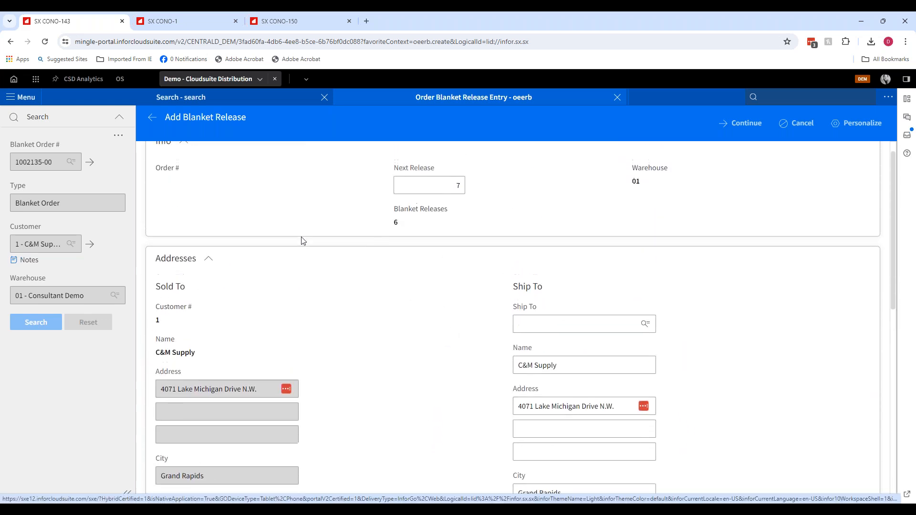
scroll(301, 240, "down", 8)
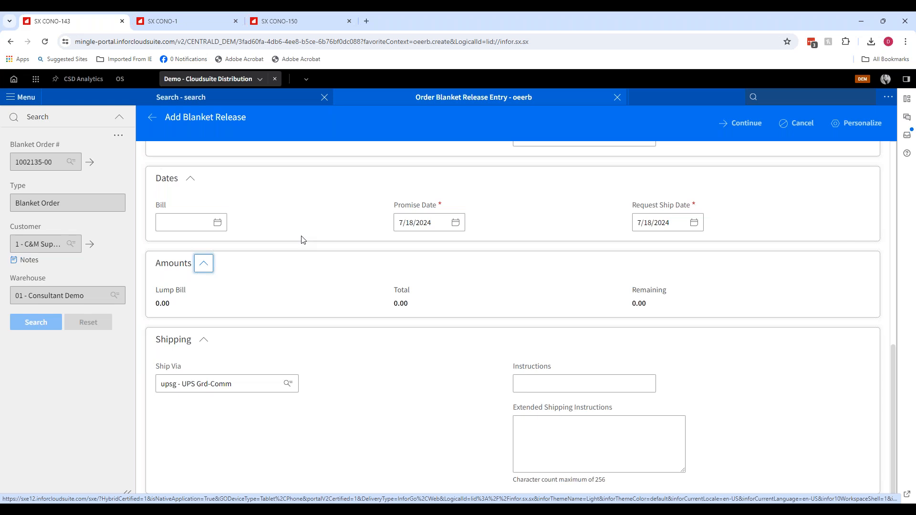
left_click(741, 125)
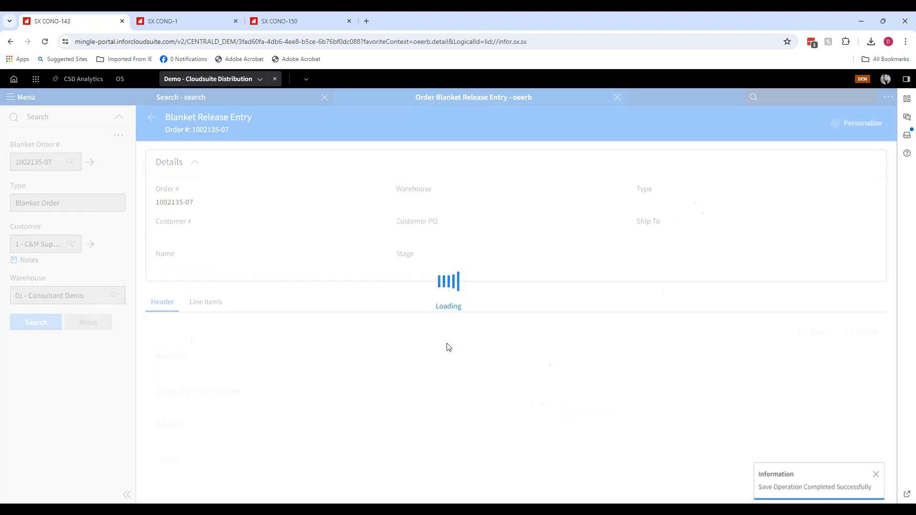
left_click(200, 303)
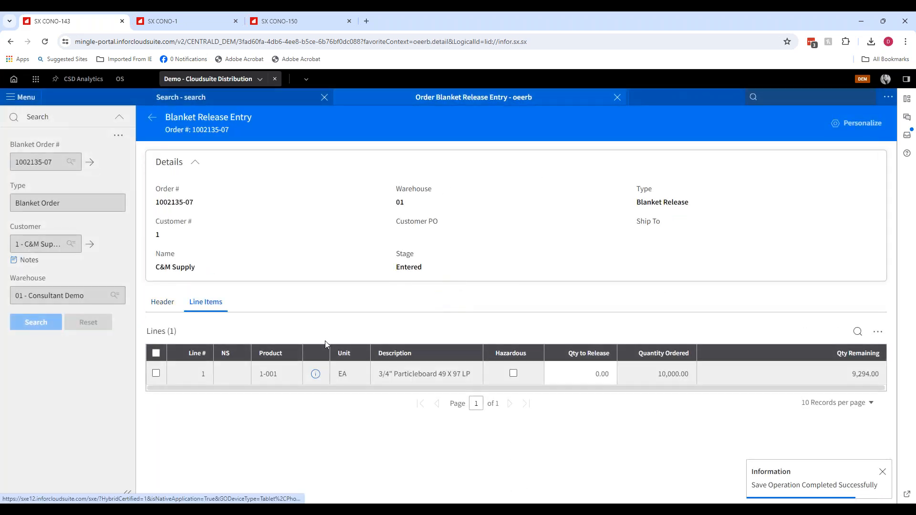
- Set the quantity to release on line 1 of release 1002135-07 to 500
left_click(574, 372)
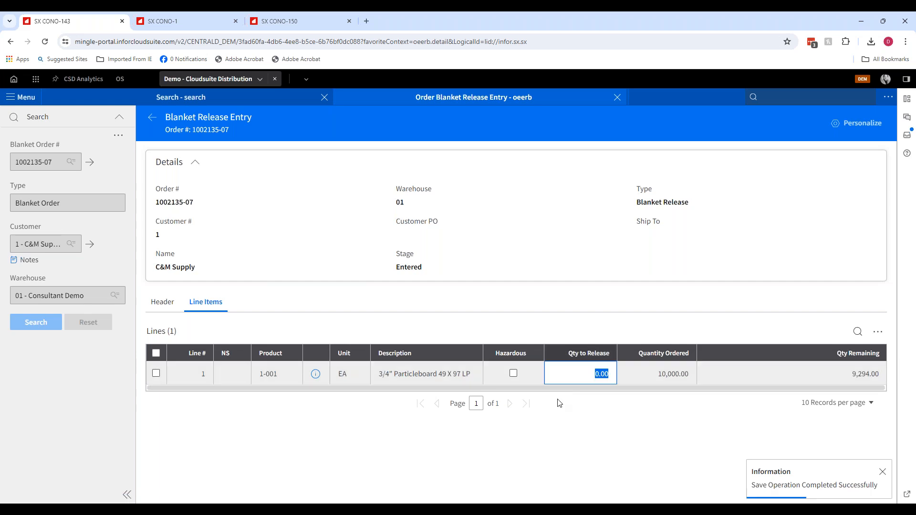
type("0")
key("Tab")
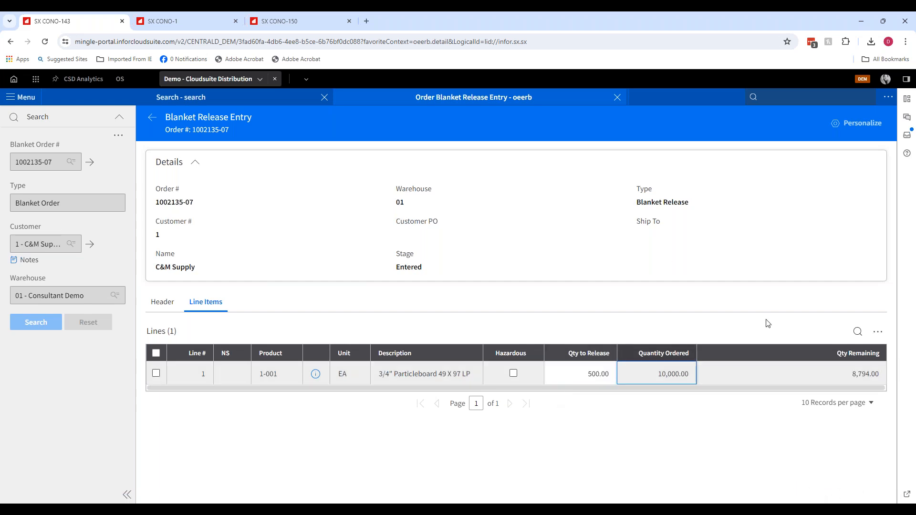
- Return to the order list, convert blanket release 1002135-07, and close the Order Blanket Release Entry tab
left_click(151, 117)
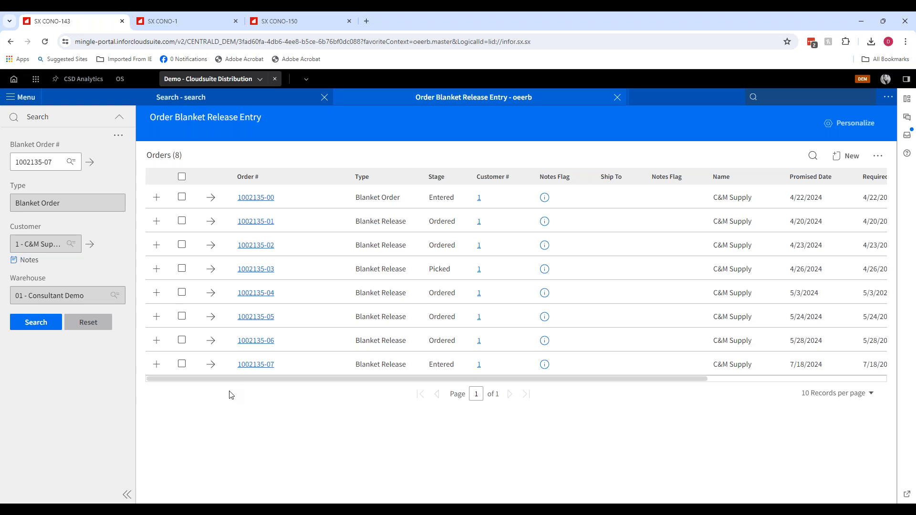
left_click(182, 364)
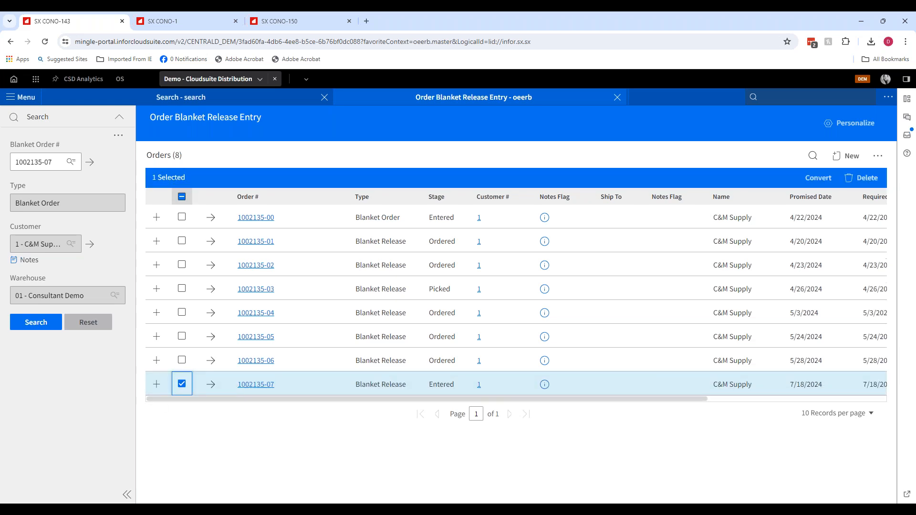
left_click(819, 178)
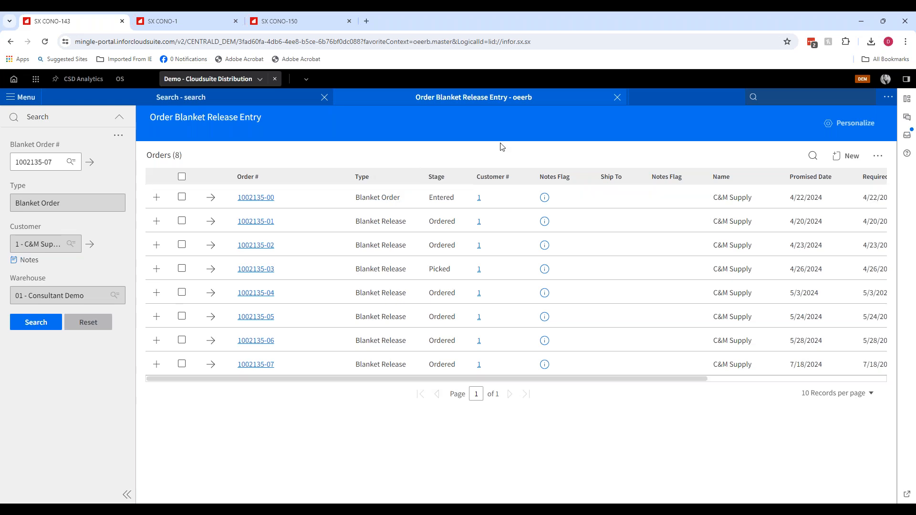
left_click(617, 98)
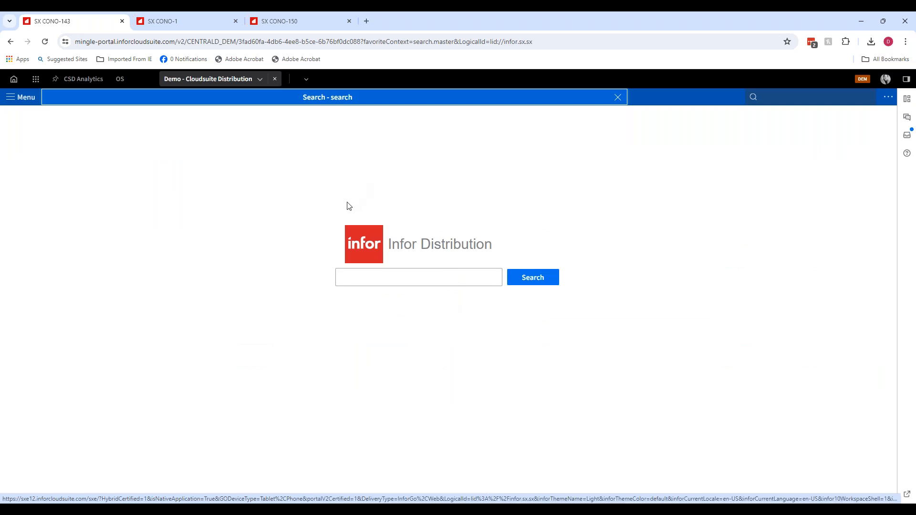
mouse_move(332, 510)
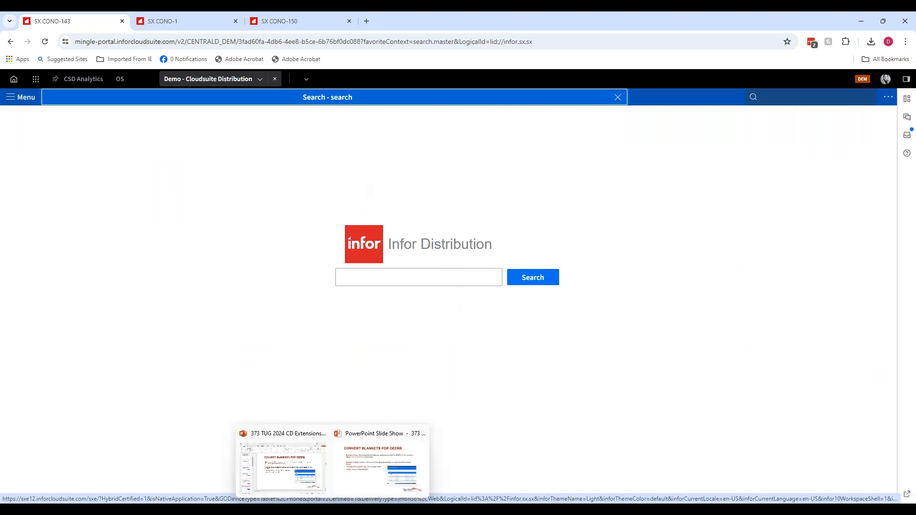
left_click(359, 456)
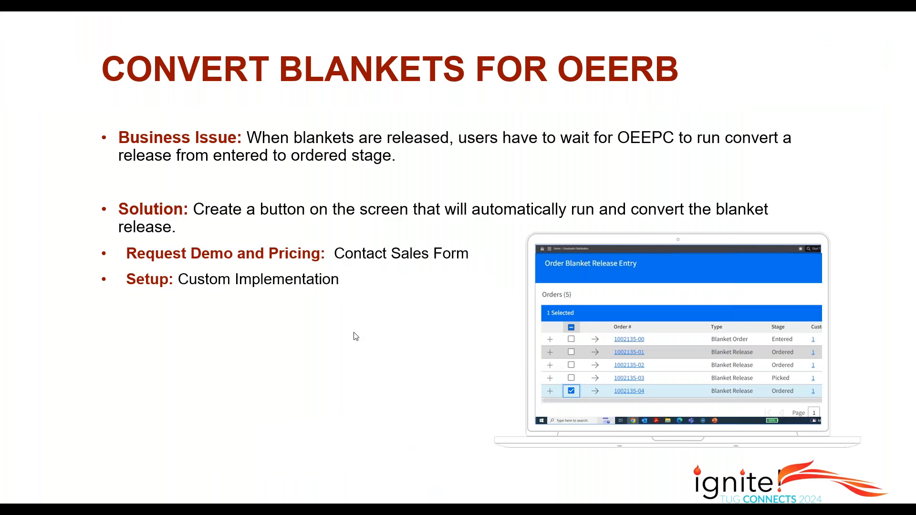
left_click(354, 337)
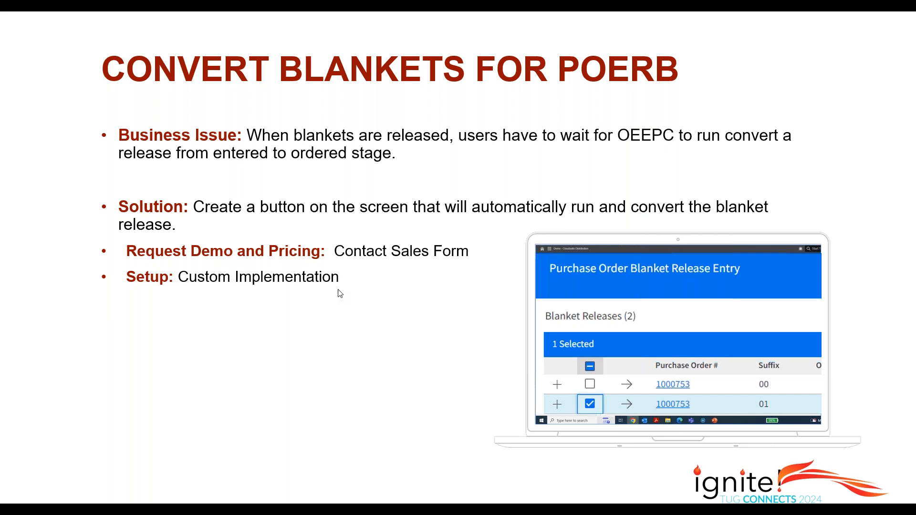
key("alt+Tab")
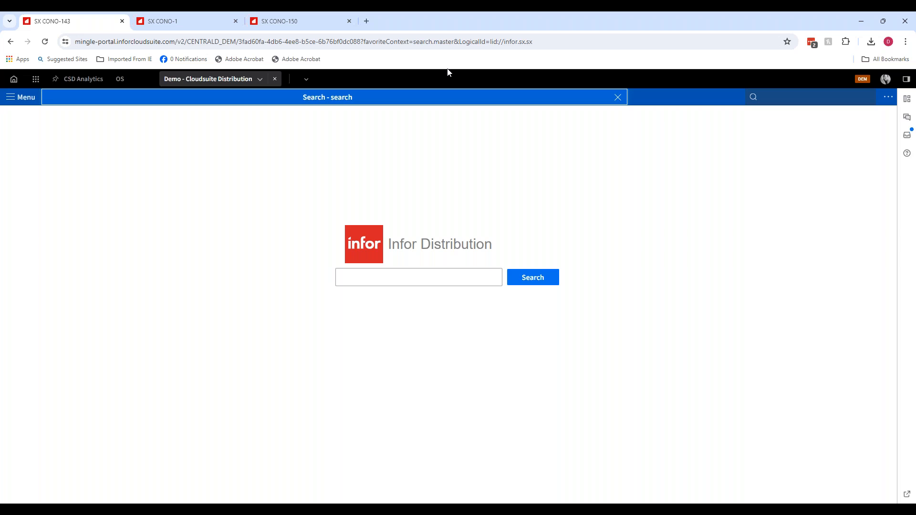
- Open Purchase Order Blanket Release Entry (poerb) and search for blanket purchase order 1000753-00
left_click(798, 101)
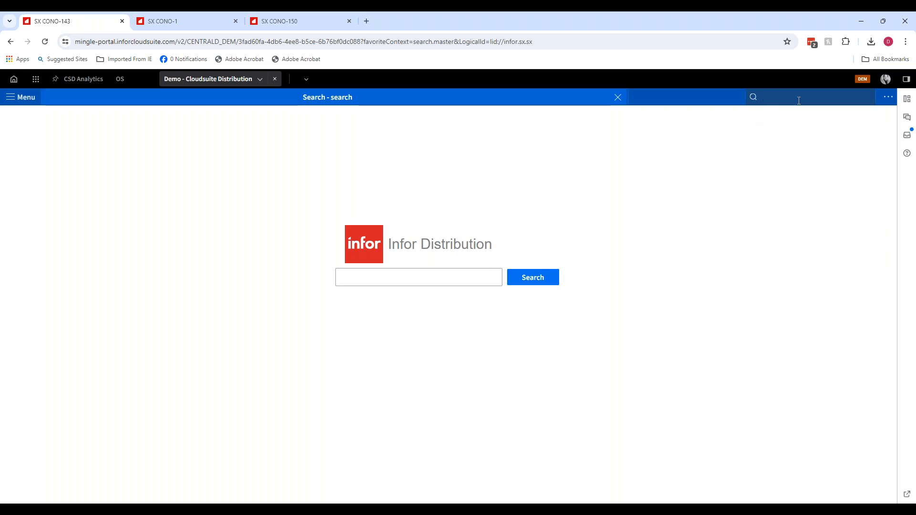
type("poerb")
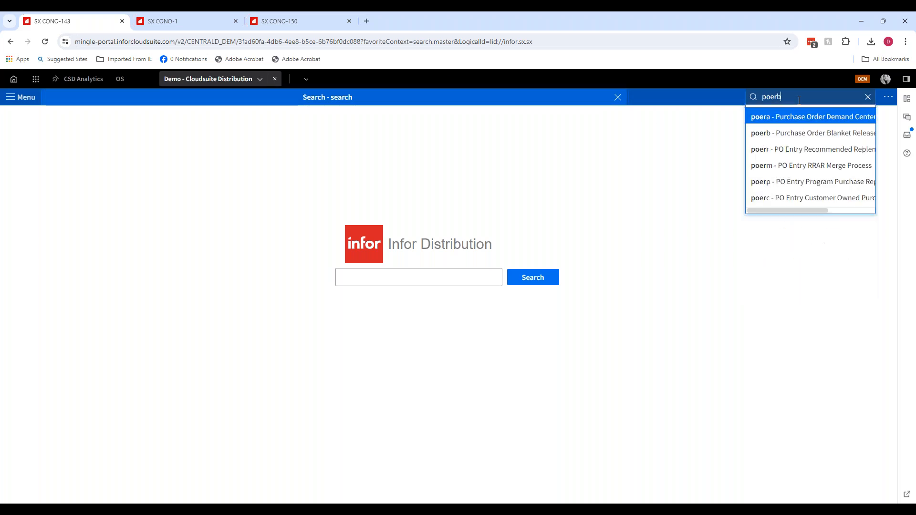
key("Return")
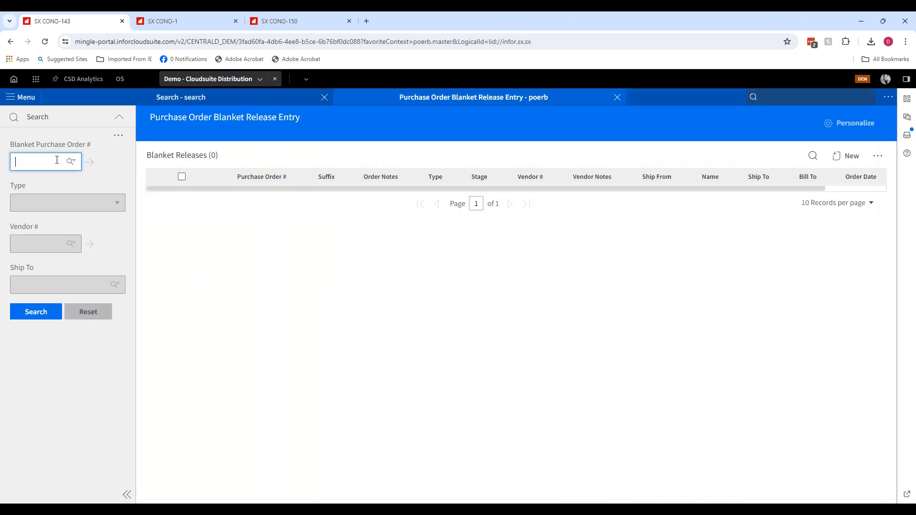
type("100753")
key("BackSpace")
key("BackSpace")
key("BackSpace")
type("0753-00")
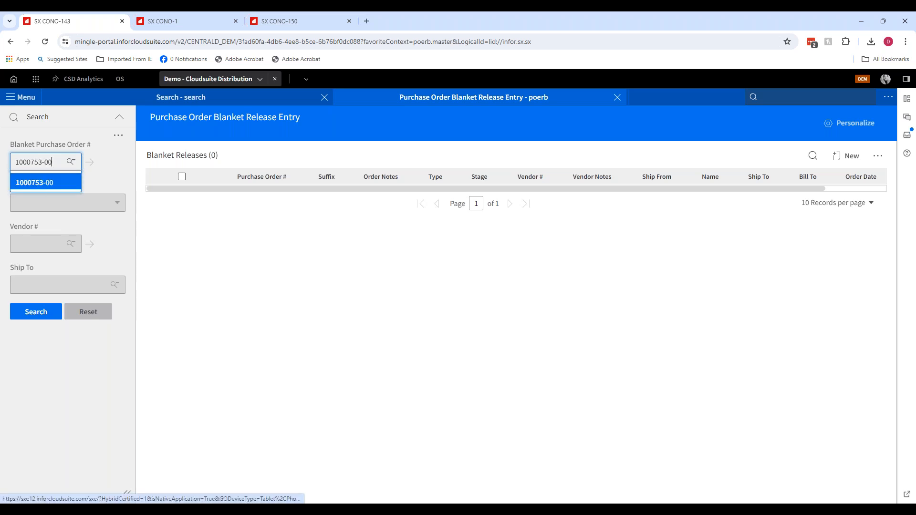
left_click(33, 182)
left_click(37, 313)
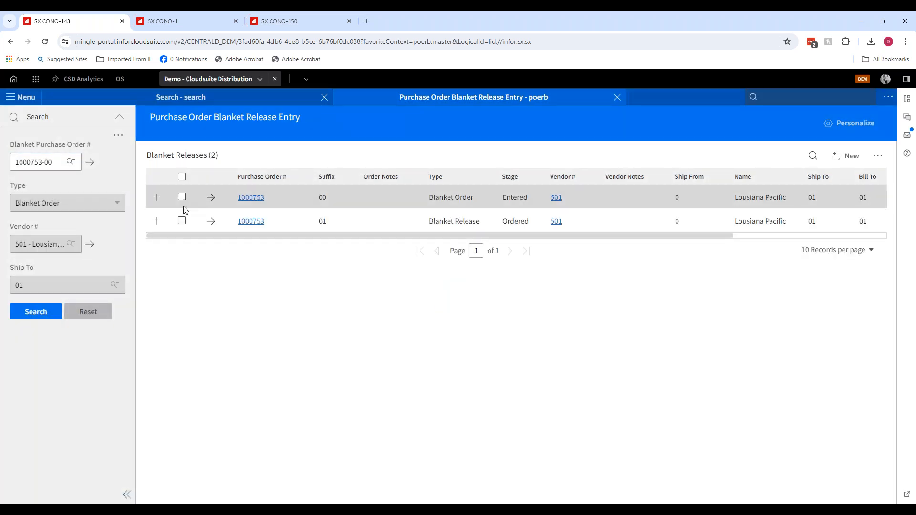
- Add blanket release 2 to purchase order 1000753 with an order date of 7/18/2024
left_click(182, 202)
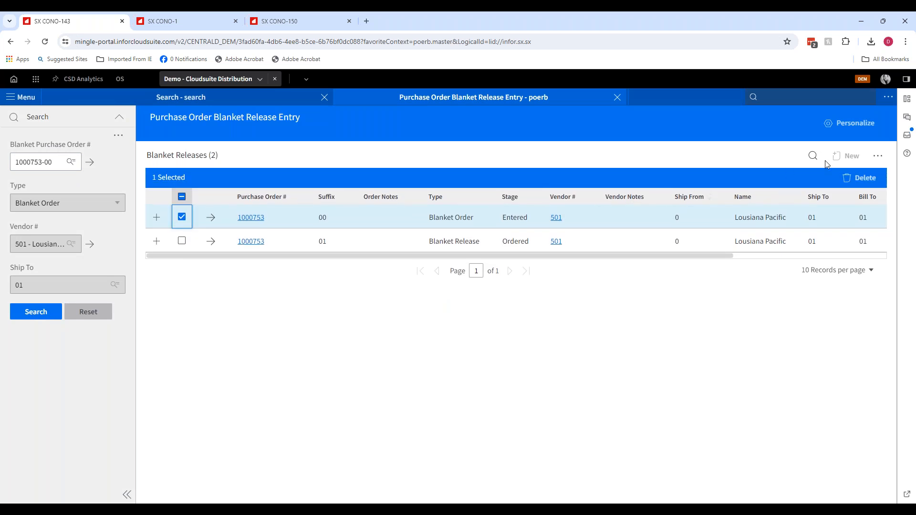
left_click(181, 217)
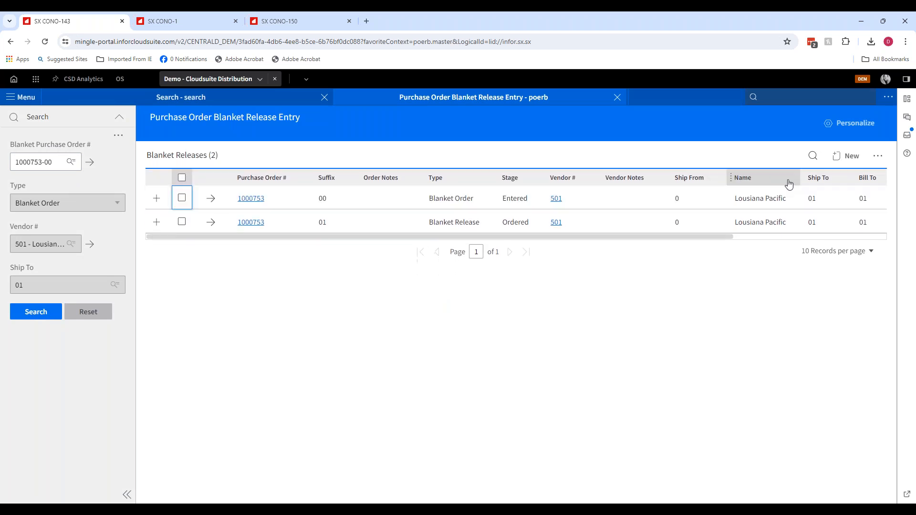
left_click(845, 156)
scroll(343, 362, "down", 5)
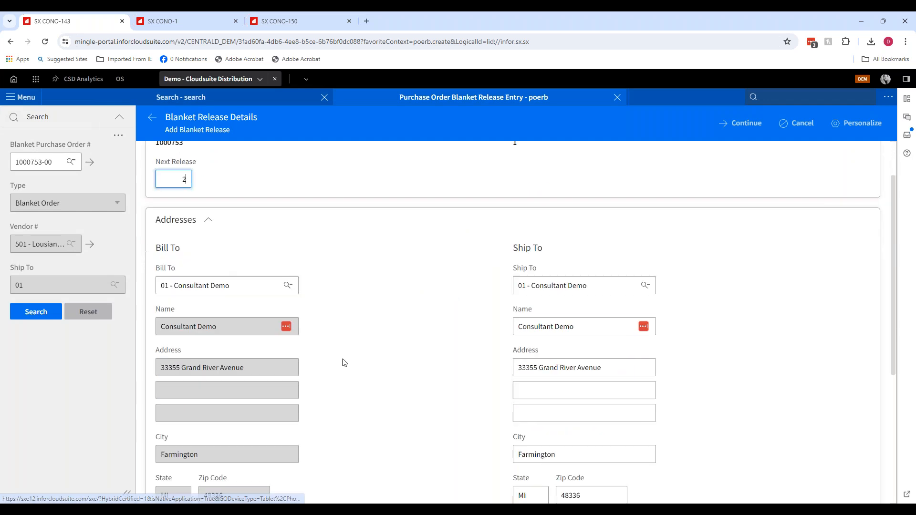
scroll(344, 362, "down", 1)
scroll(389, 287, "up", 6)
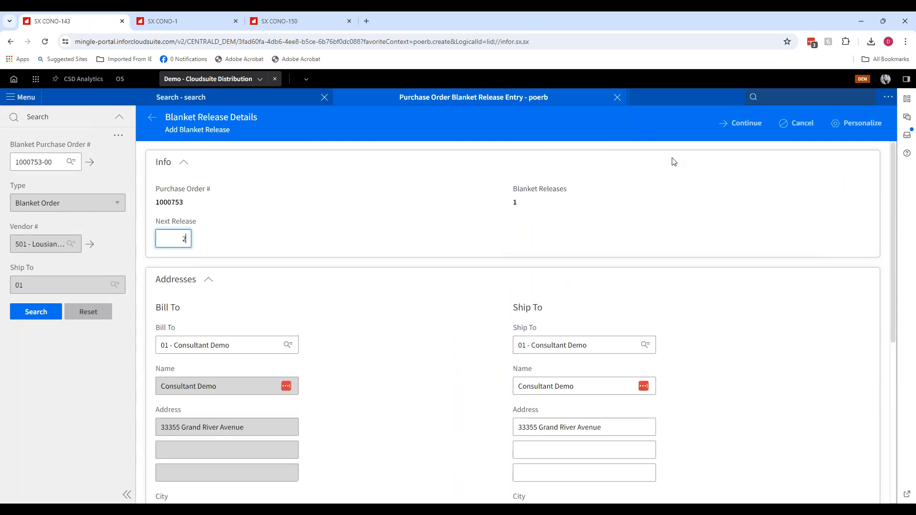
left_click(748, 123)
left_click(448, 333)
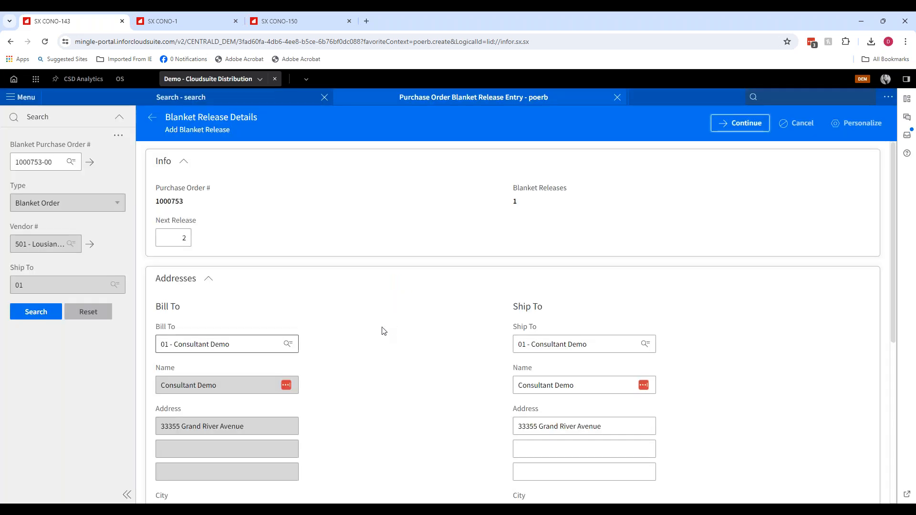
scroll(383, 331, "down", 2)
left_click(544, 389)
key("t")
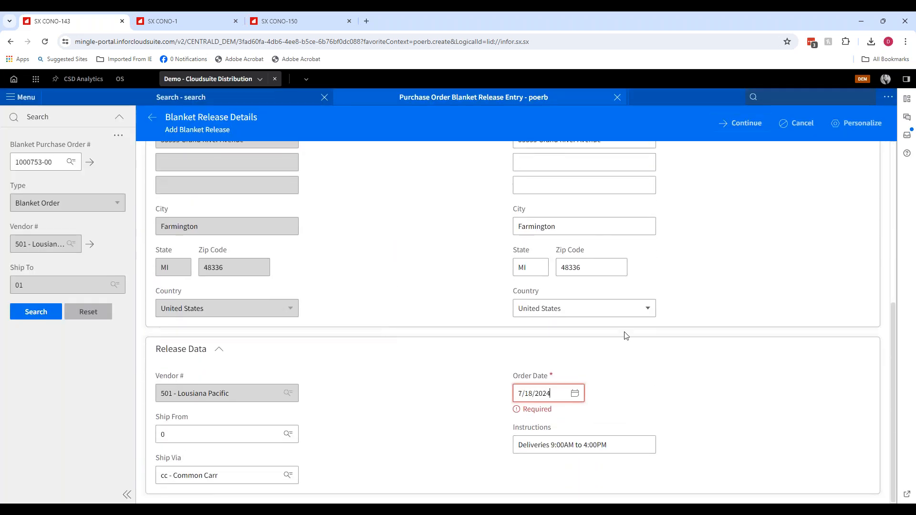
left_click(747, 123)
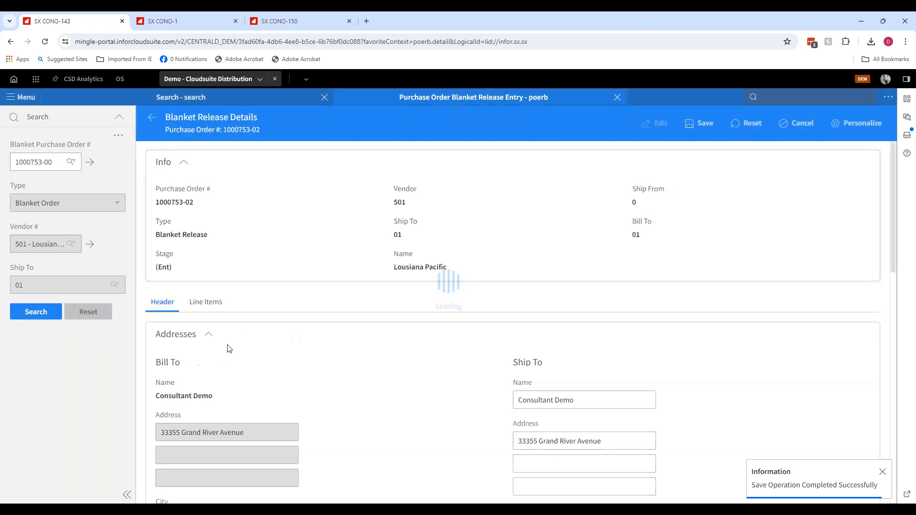
- Open the release's line items and set the quantity to release on line 1 to 500
left_click(216, 306)
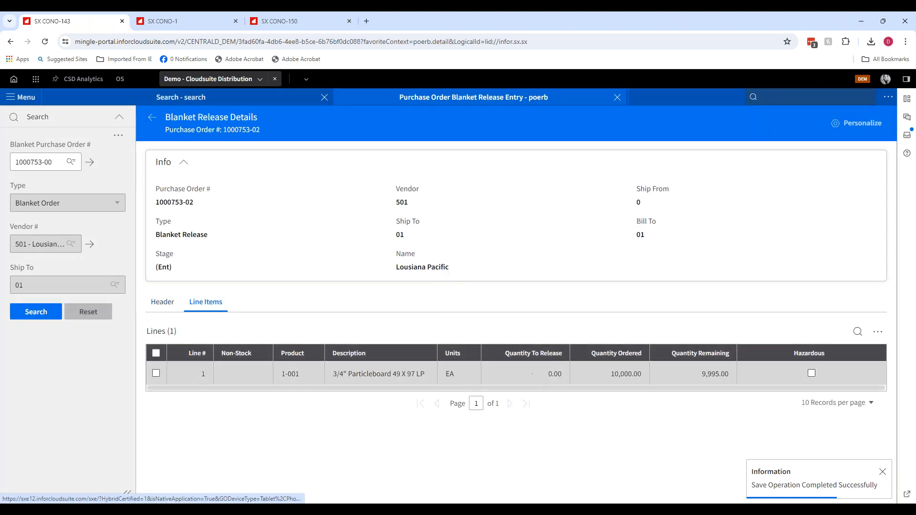
type("500")
key("Tab")
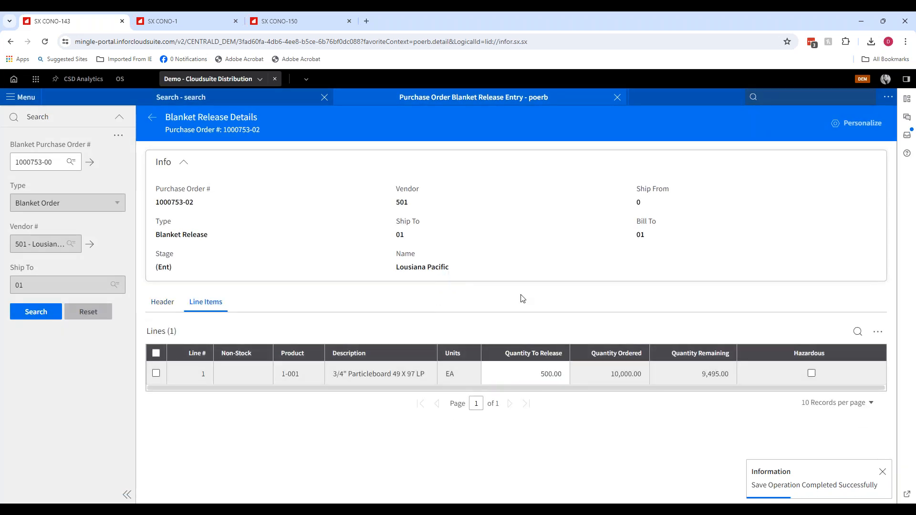
- Return to the release list, convert release 1000753-02, and close the Purchase Order Blanket Release Entry tab
left_click(153, 123)
left_click(181, 249)
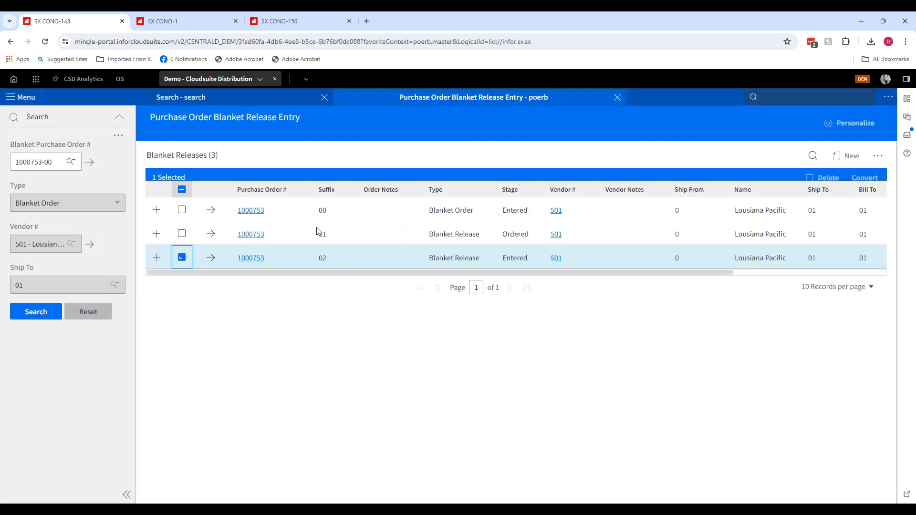
left_click(864, 178)
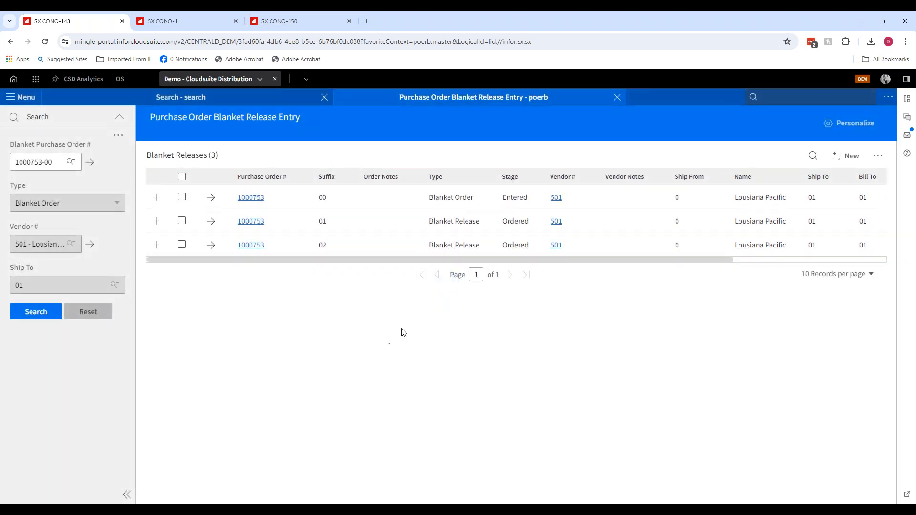
left_click(616, 98)
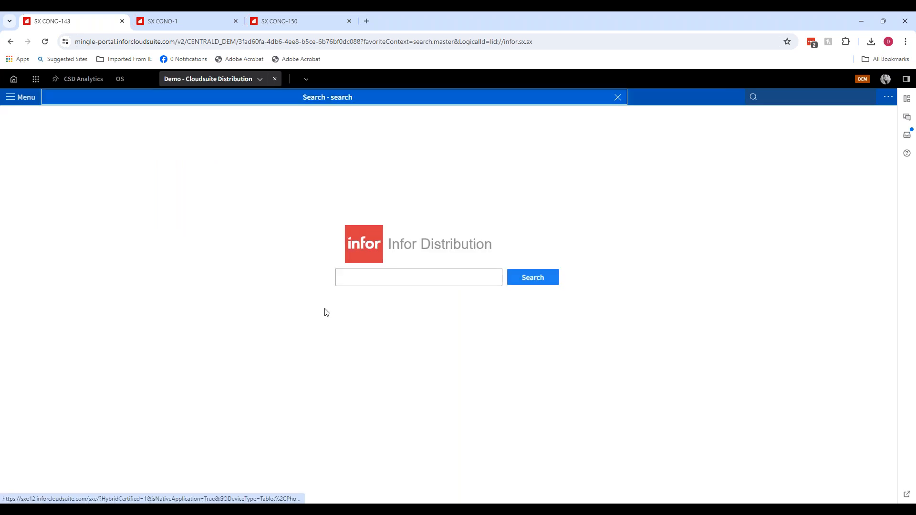
mouse_move(333, 508)
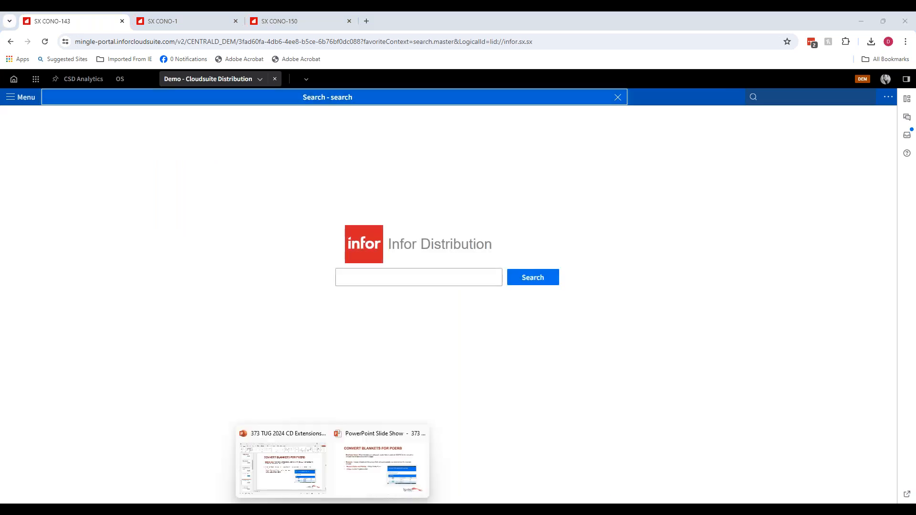
left_click(358, 474)
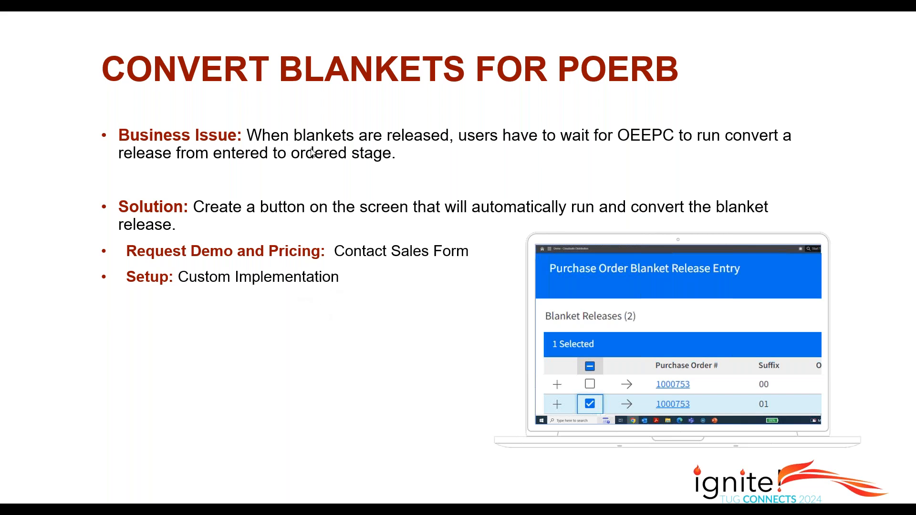
left_click(365, 205)
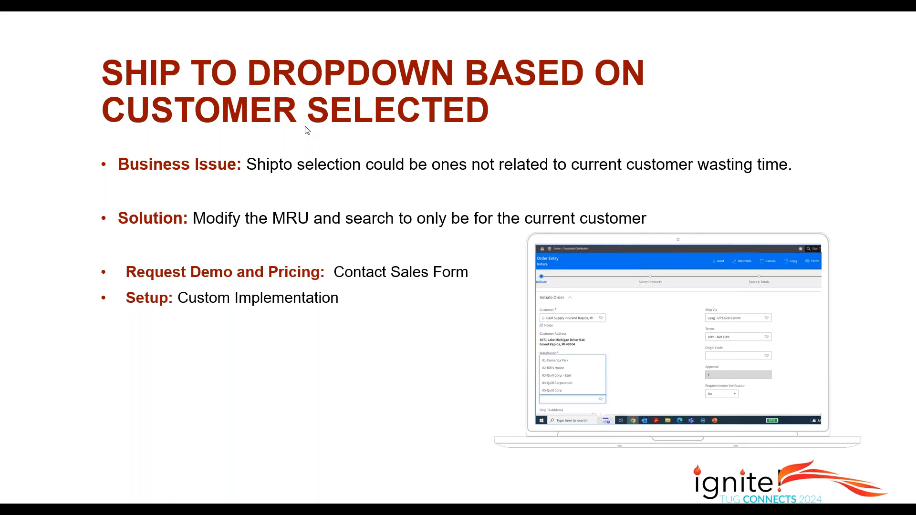
key("alt+Tab")
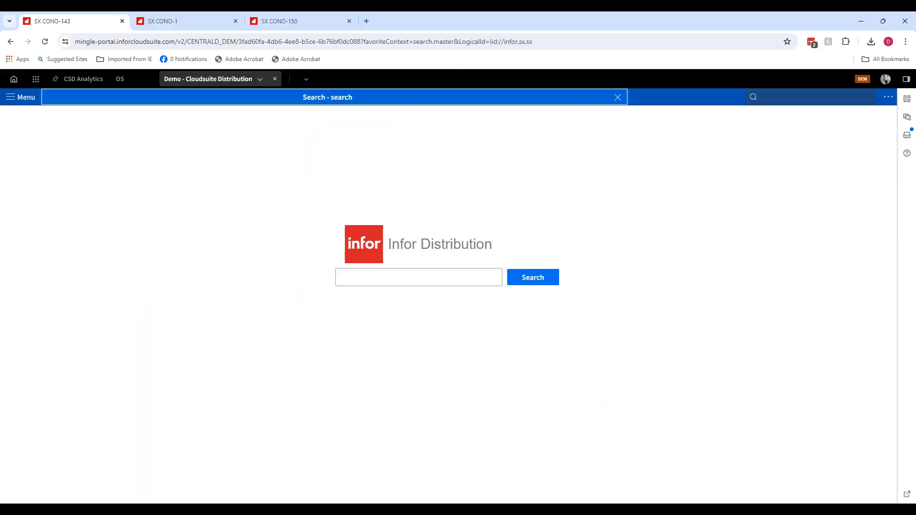
- Open Order Entry (oeet), enter customer 3, and open the Ship To list for that customer
left_click(811, 102)
type("oeet")
key("Return")
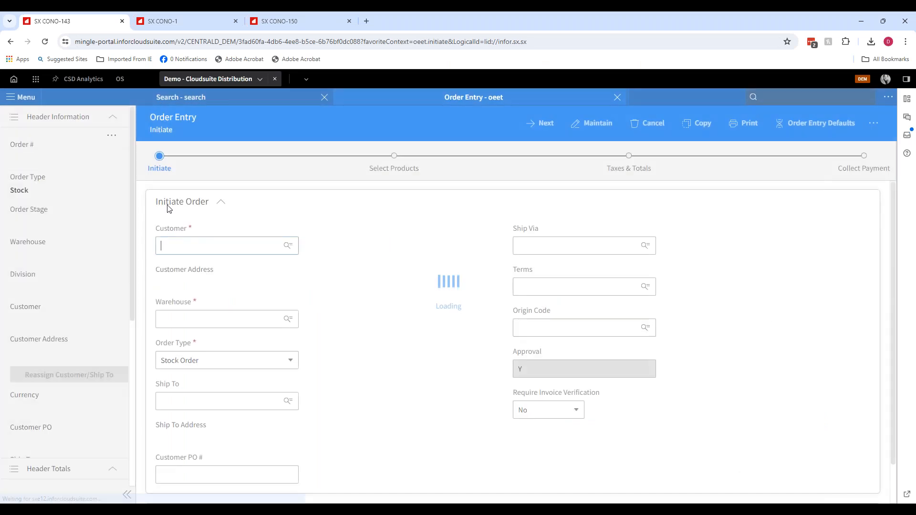
type("3")
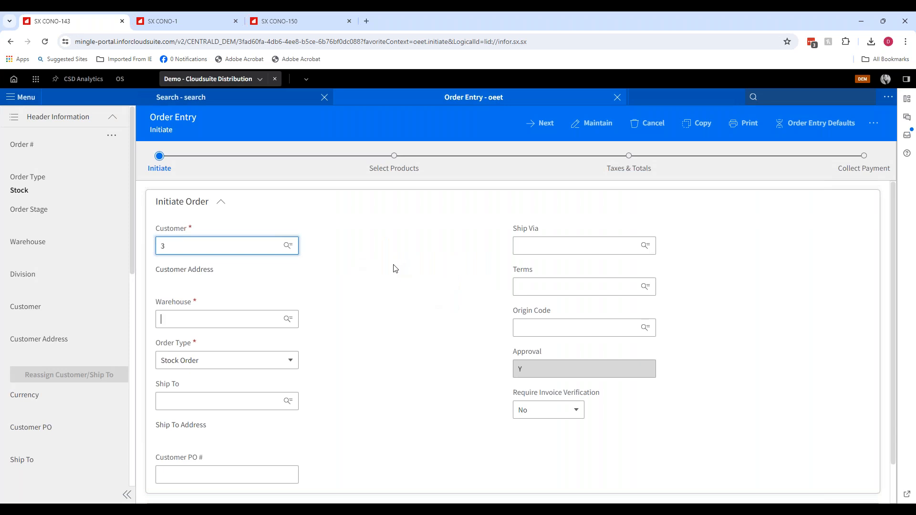
left_click(210, 415)
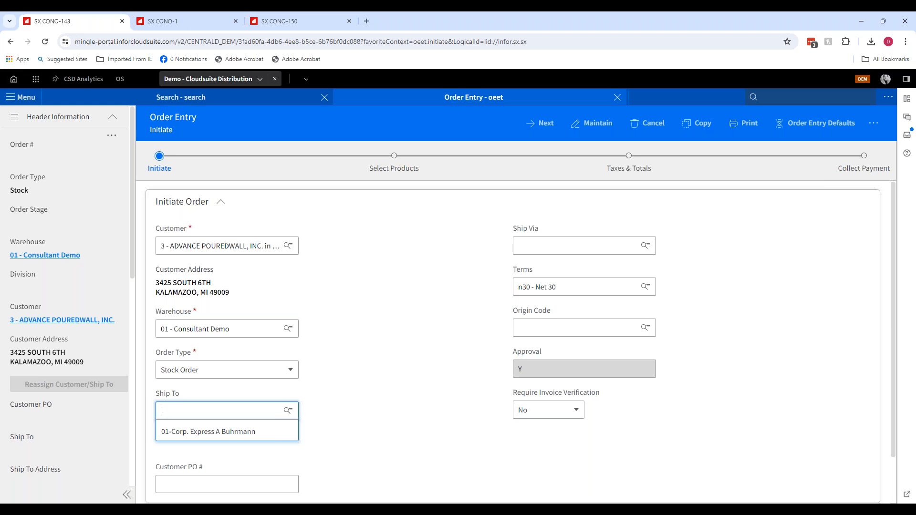
- Change the order's customer to 1
left_click(193, 244)
type("1")
key("Tab")
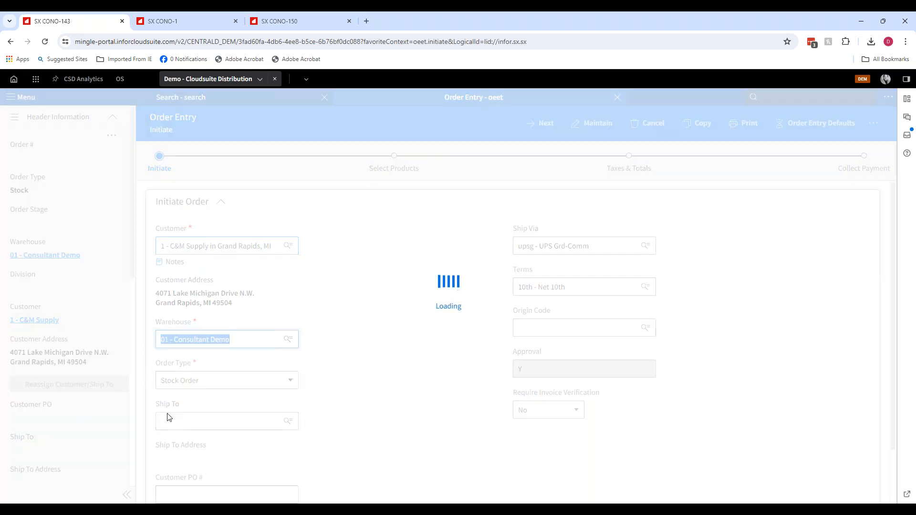
- Open the Ship To list for customer 1 on the current order
left_click(168, 419)
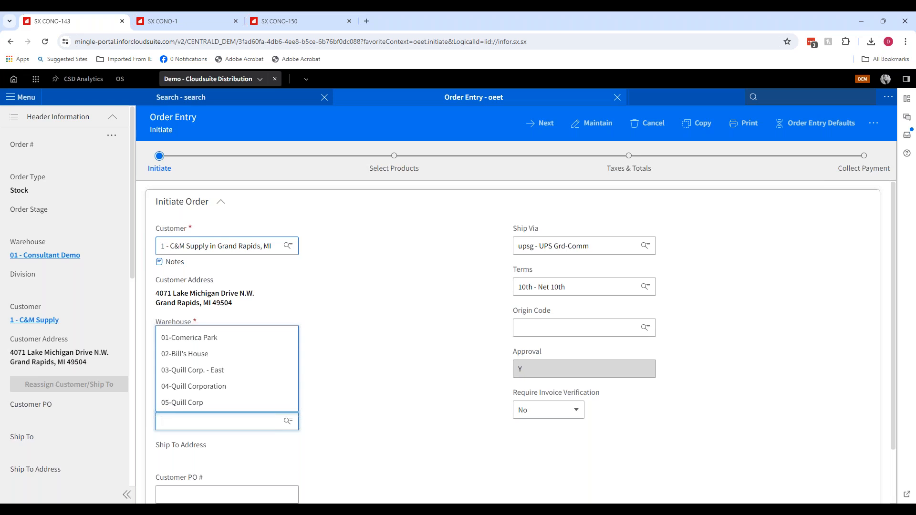
- In the SX CONO-1 tab, open Order Entry (oeet) for customer 1 and open its Ship To field
left_click(181, 21)
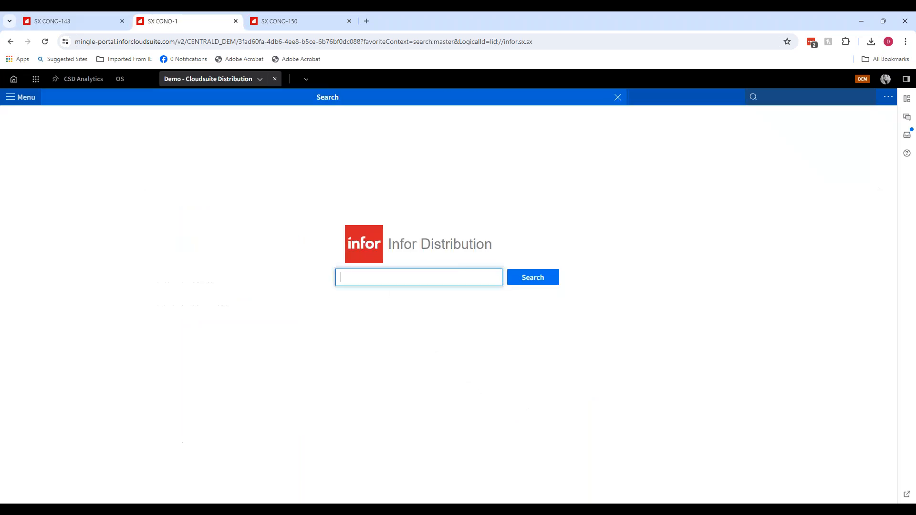
left_click(814, 95)
type("oeet")
key("Return")
type("1")
key("Tab")
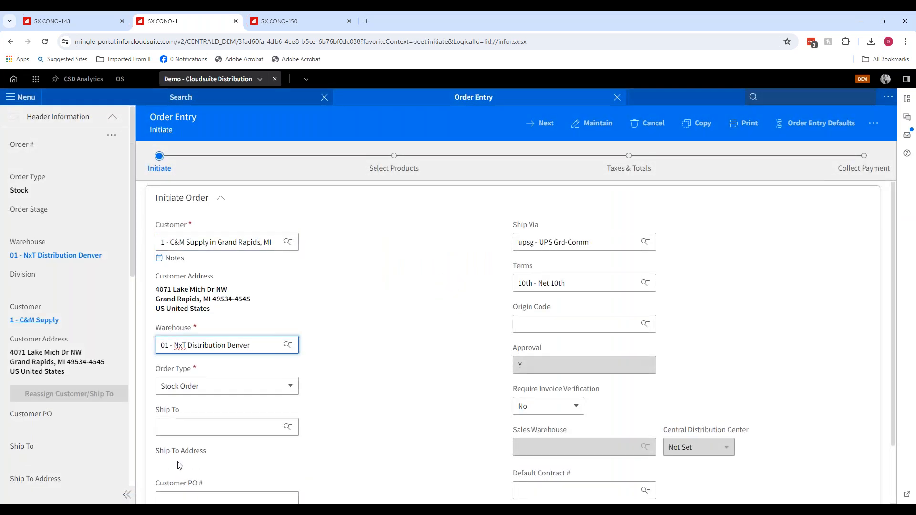
left_click(187, 428)
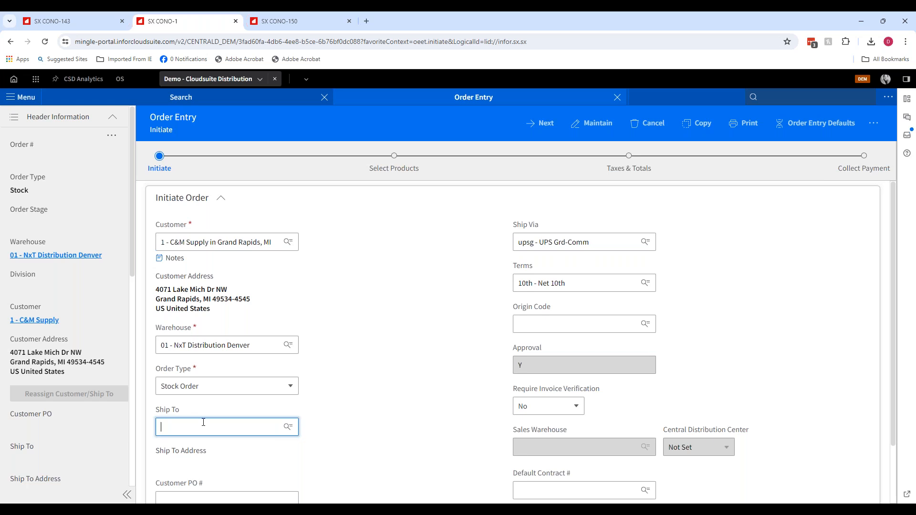
- Change the customer to 3, then search Ship To for "corp" and pick 01 - Corp. Express A Buhrmann
left_click(202, 239)
type("3")
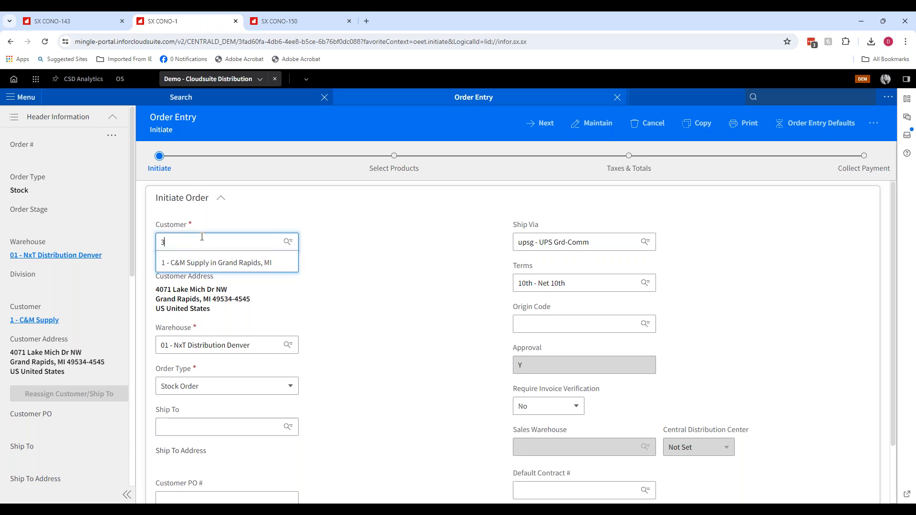
key("Tab")
left_click(164, 406)
type("corp")
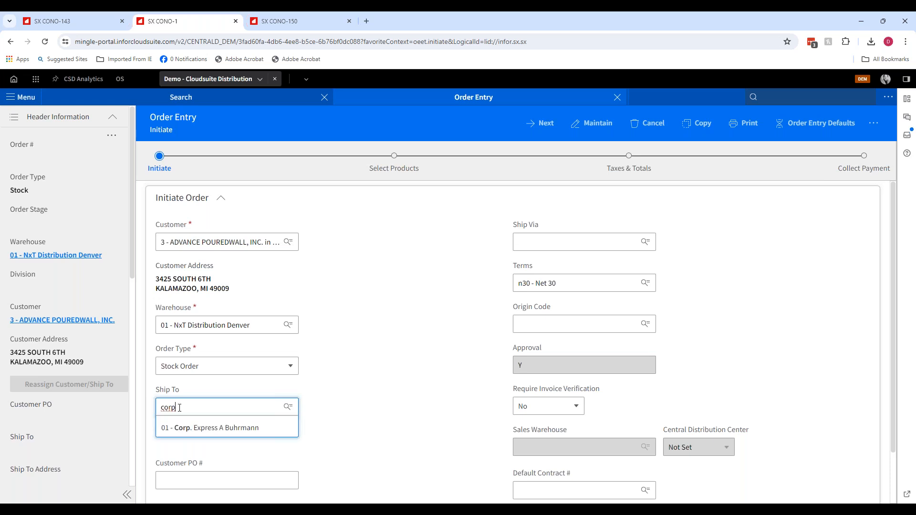
left_click(189, 428)
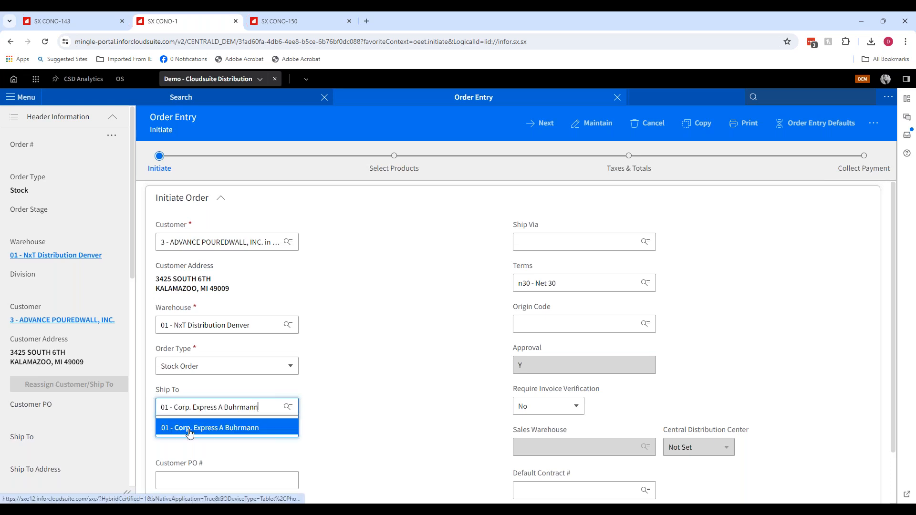
- Change the customer to 1 and pick 01 - Corp. Express A Buhrmann from the Ship To list
left_click(180, 242)
type("1")
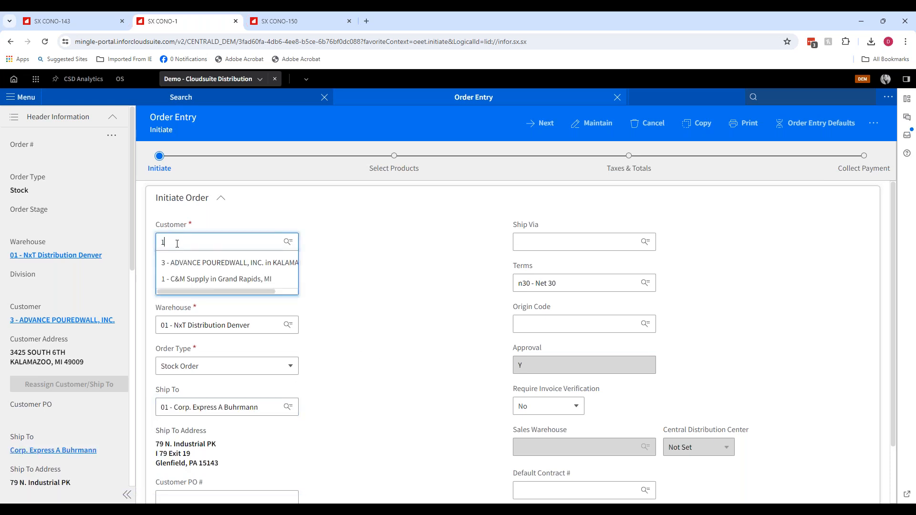
key("Tab")
left_click(207, 427)
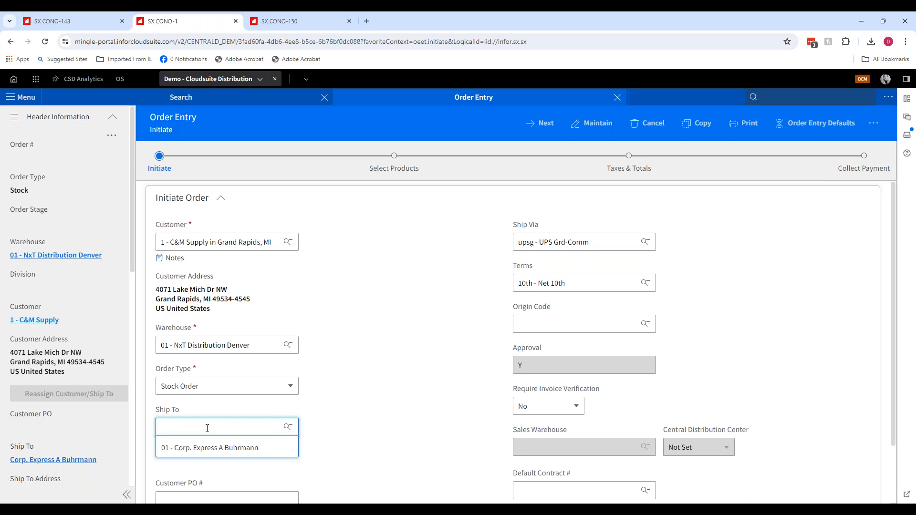
left_click(207, 447)
- Start cancelling the order, then go back to the order's Initiate page
left_click(447, 329)
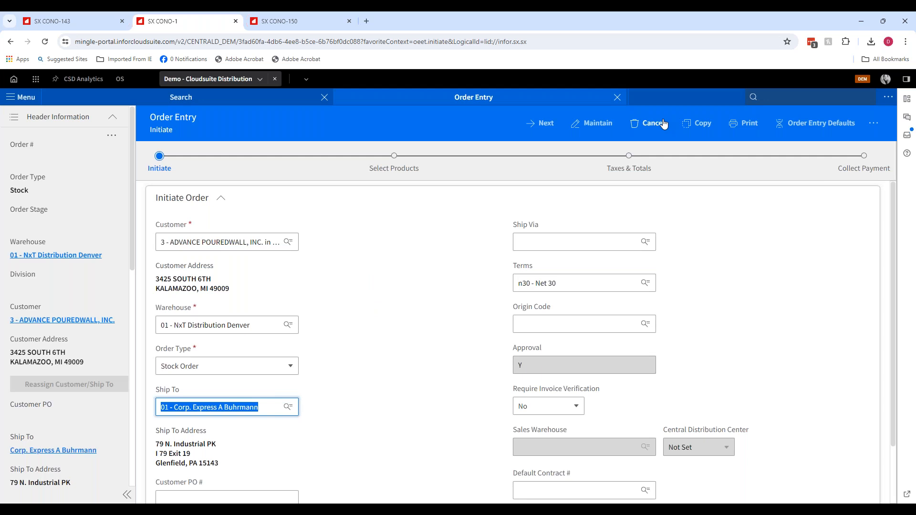
left_click(649, 123)
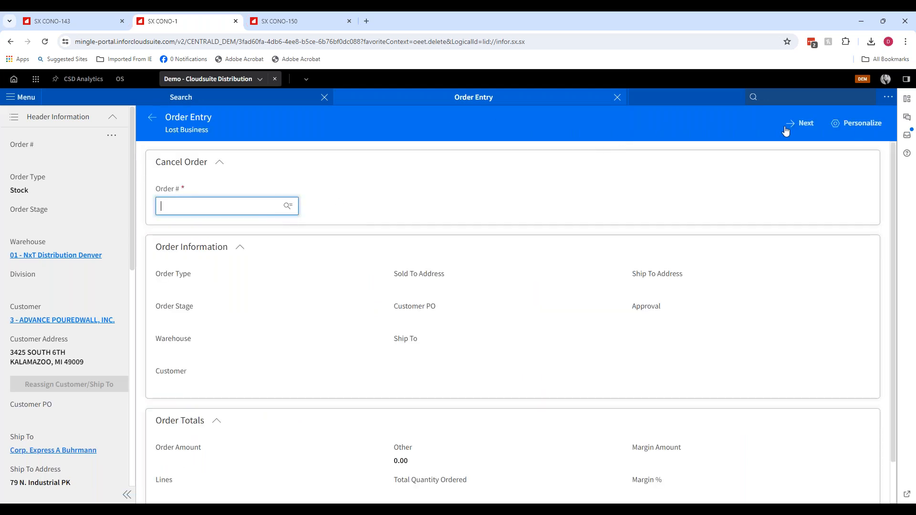
left_click(152, 120)
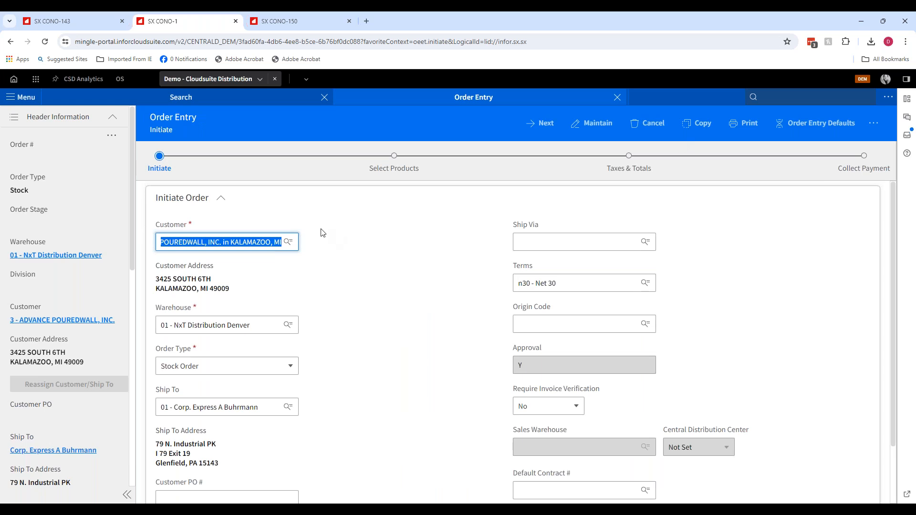
- Switch to the SX CONO-143 tab and review the order's Ship To and Customer dropdown lists
left_click(49, 22)
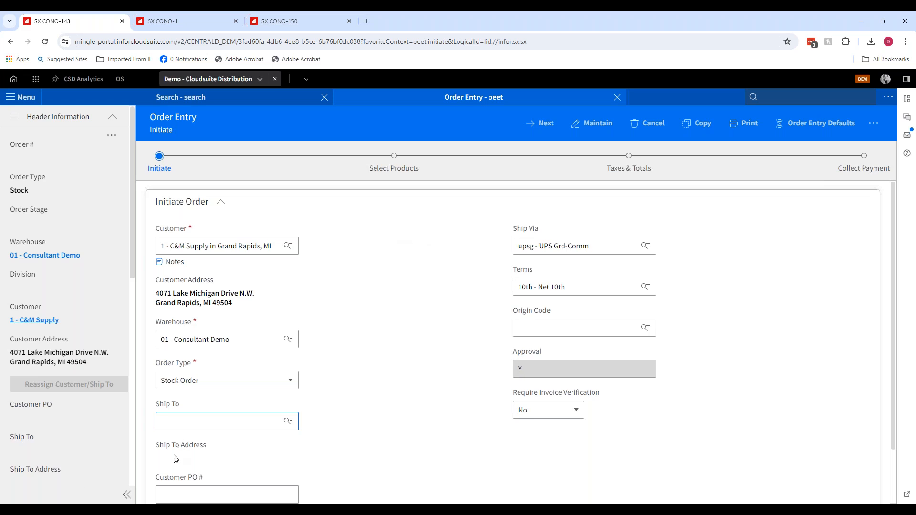
left_click(200, 423)
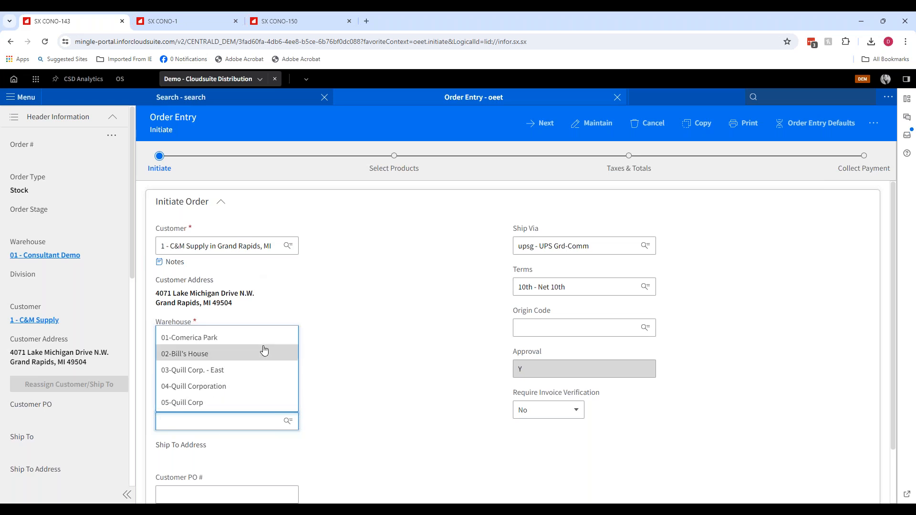
left_click(387, 235)
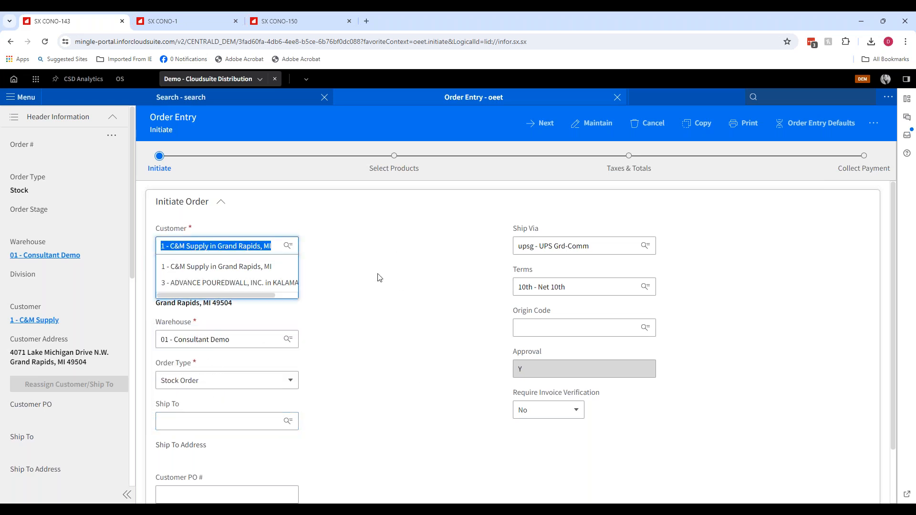
left_click(401, 254)
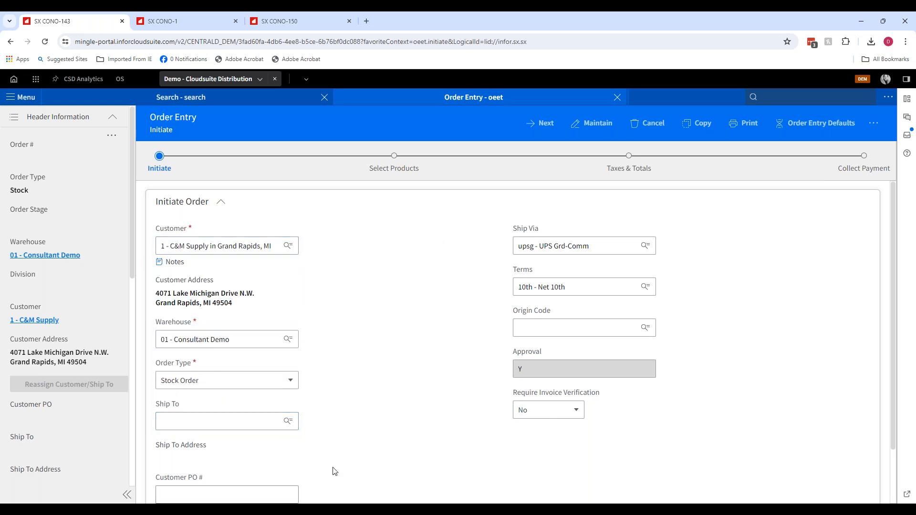
mouse_move(332, 509)
left_click(374, 470)
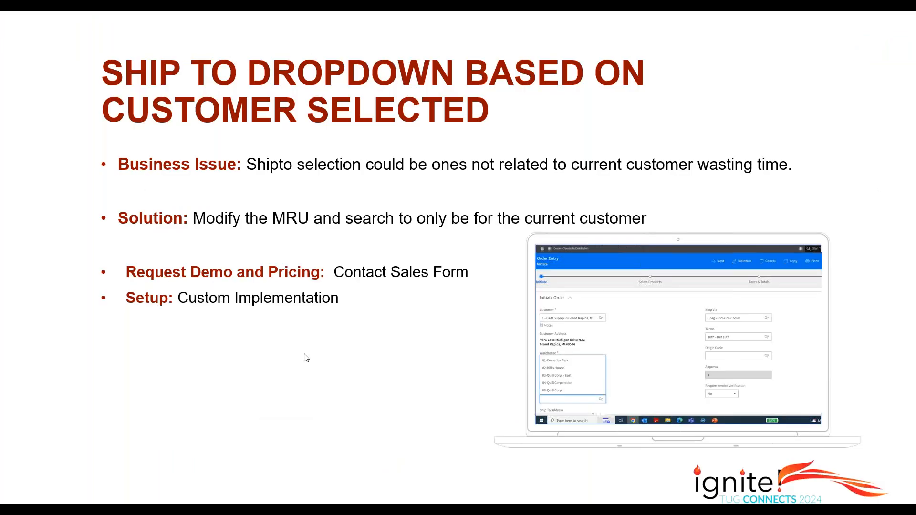
key("Right")
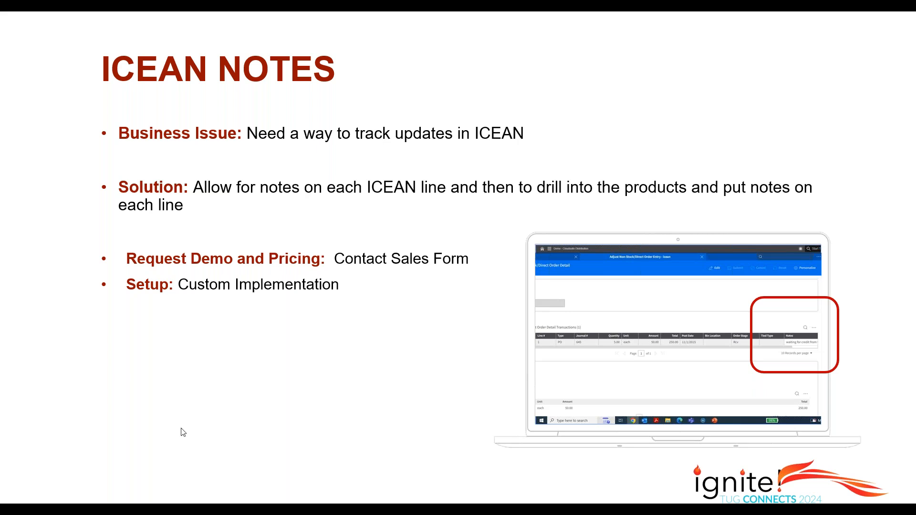
key("alt+Tab")
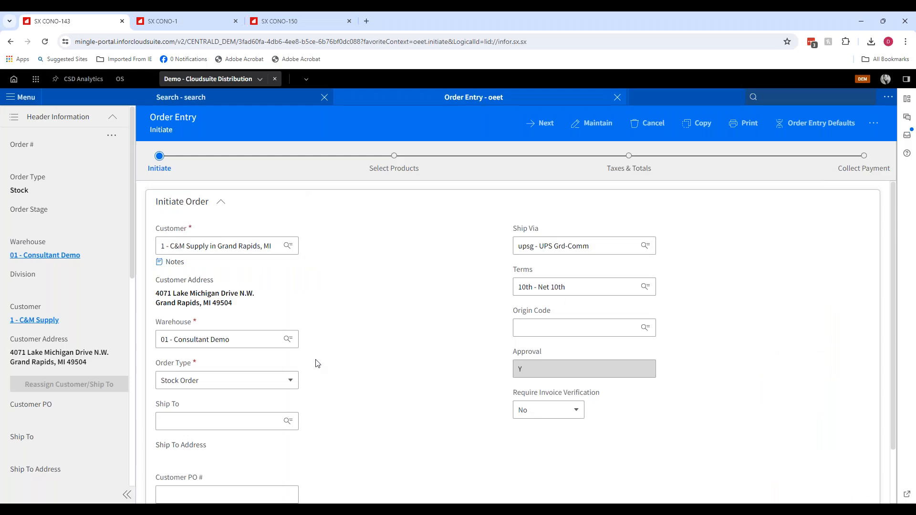
- Open Adjust Non-Stock/Direct Order Entry (icean) and search non-stock orders for warehouse 01
type("icean")
key("Return")
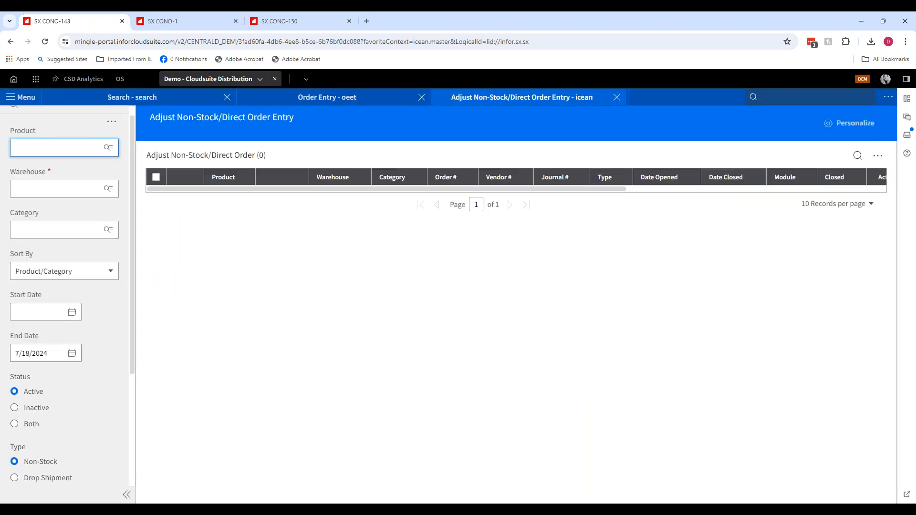
scroll(81, 343, "down", 4)
left_click(35, 368)
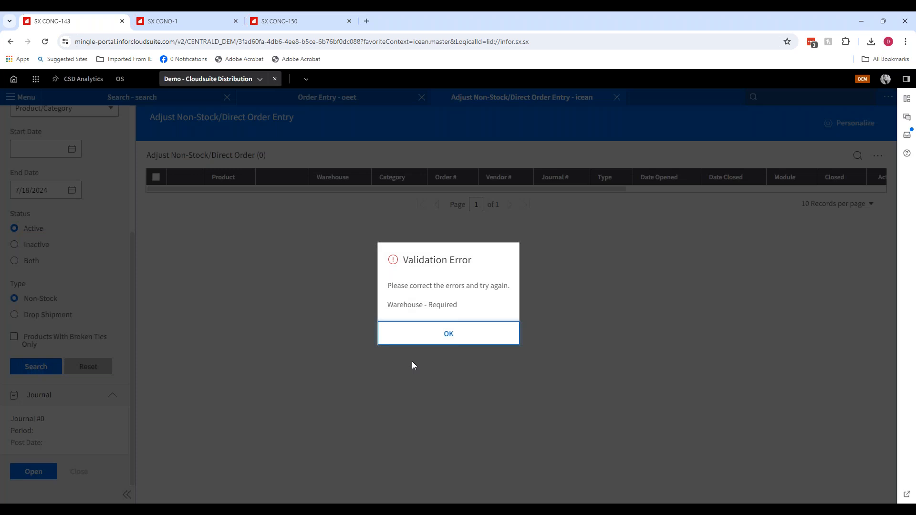
left_click(448, 334)
scroll(73, 234, "up", 4)
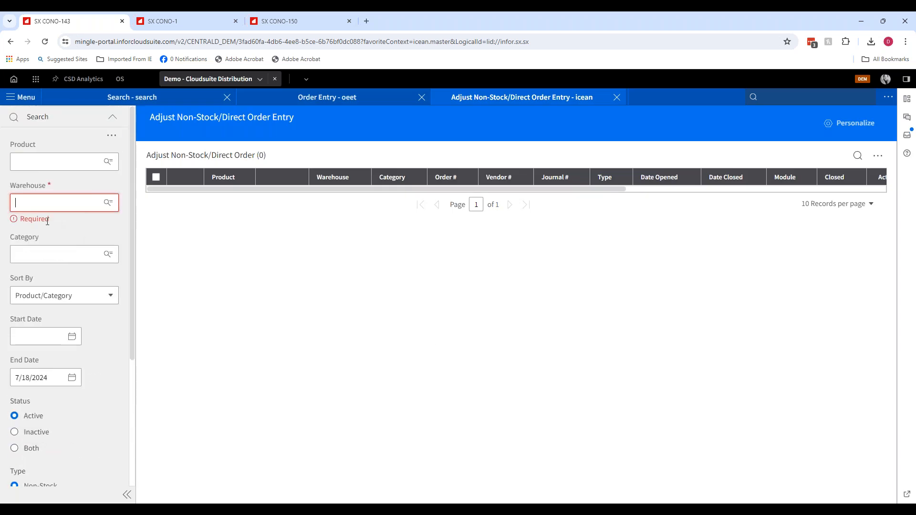
type("10")
key("Tab")
scroll(19, 310, "down", 4)
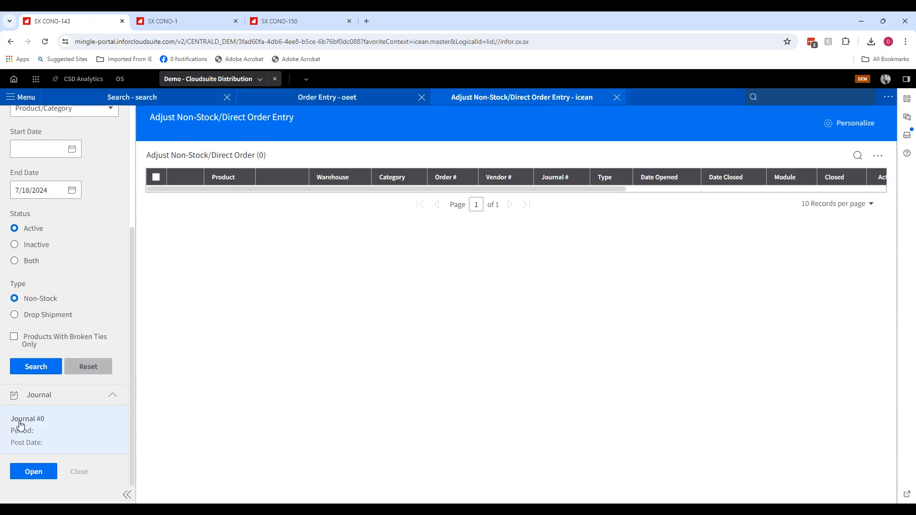
left_click(33, 371)
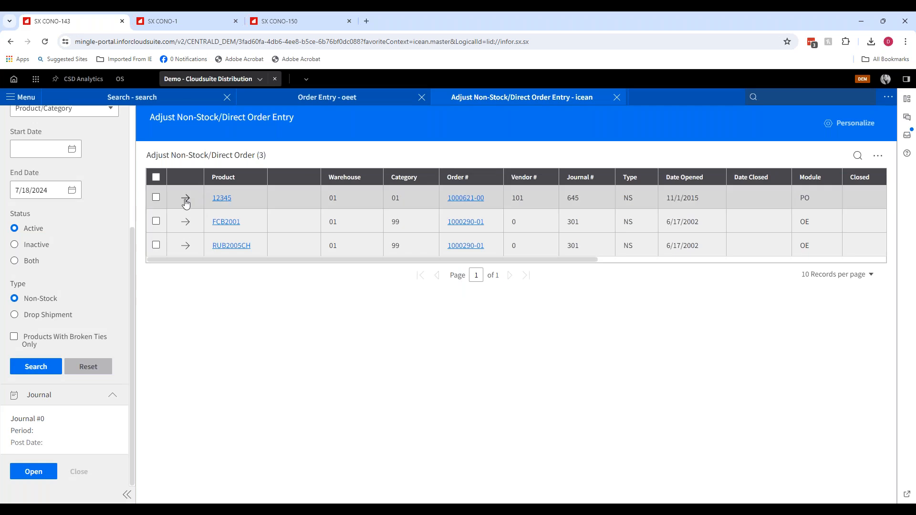
- Review the transaction notes in product 12345's detail, then close the icean tab
left_click(186, 198)
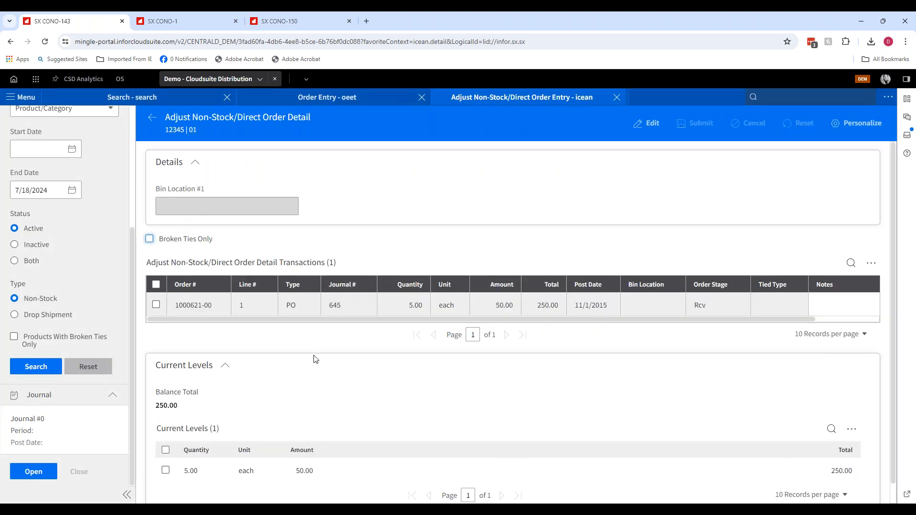
left_click_drag(402, 320, 523, 334)
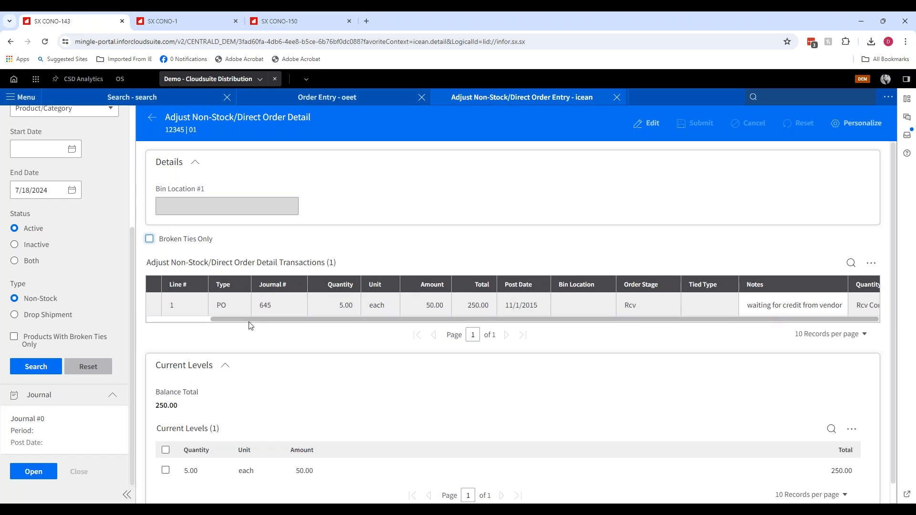
left_click_drag(249, 323, 169, 338)
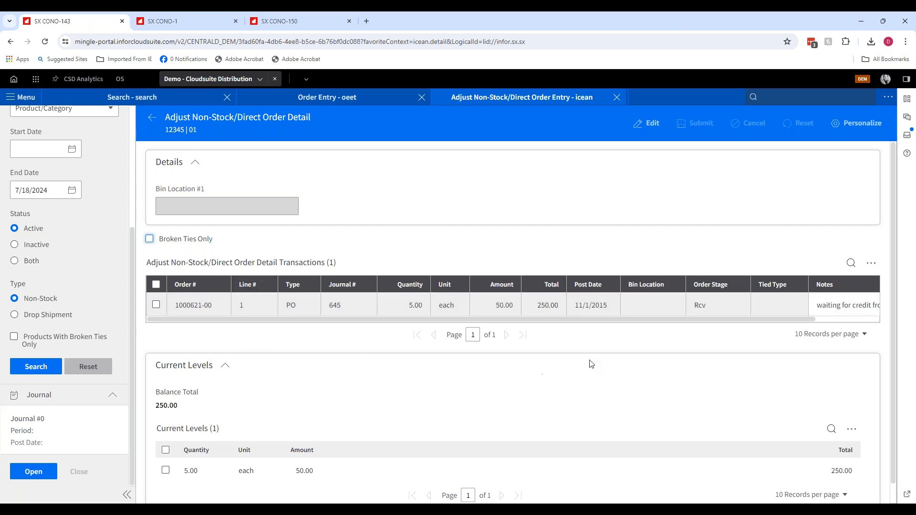
left_click_drag(514, 319, 572, 329)
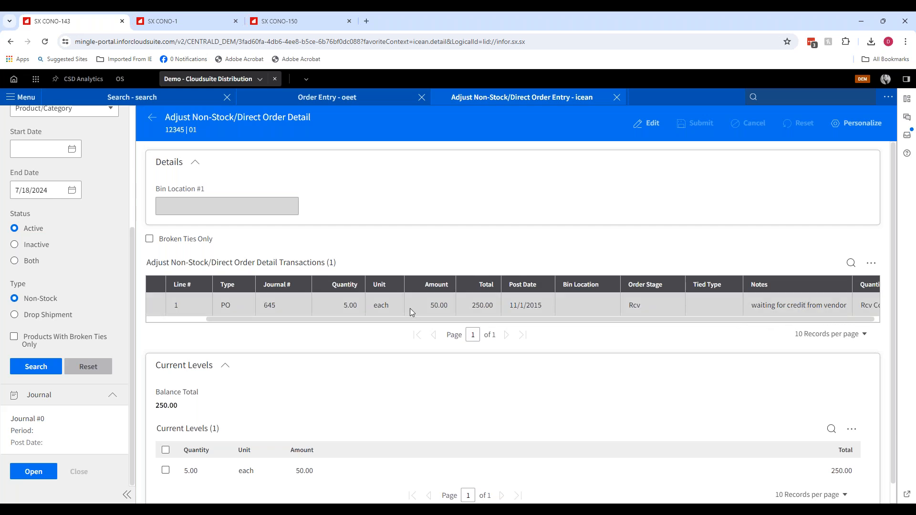
left_click_drag(381, 320, 548, 356)
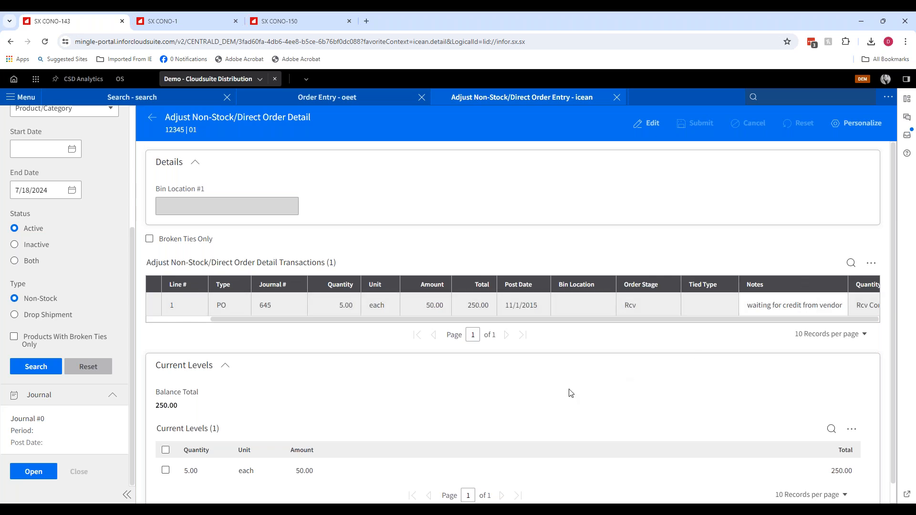
left_click(152, 117)
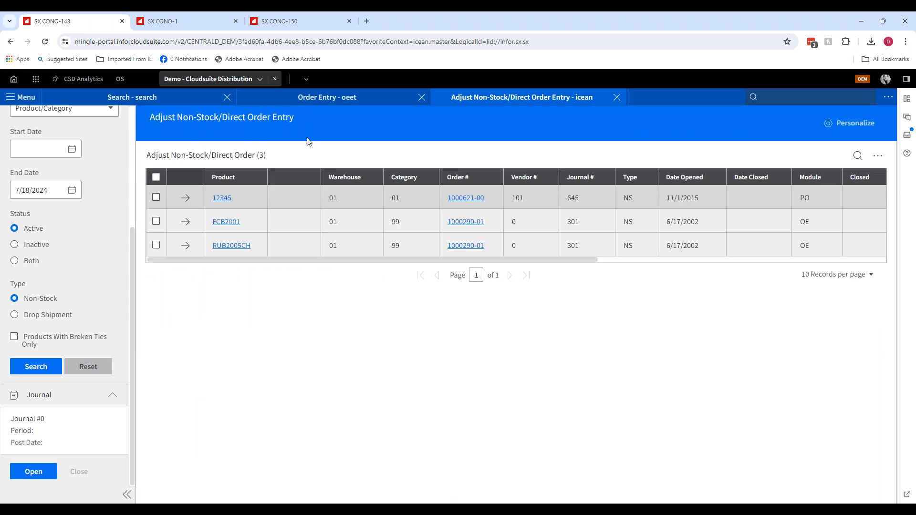
left_click(616, 97)
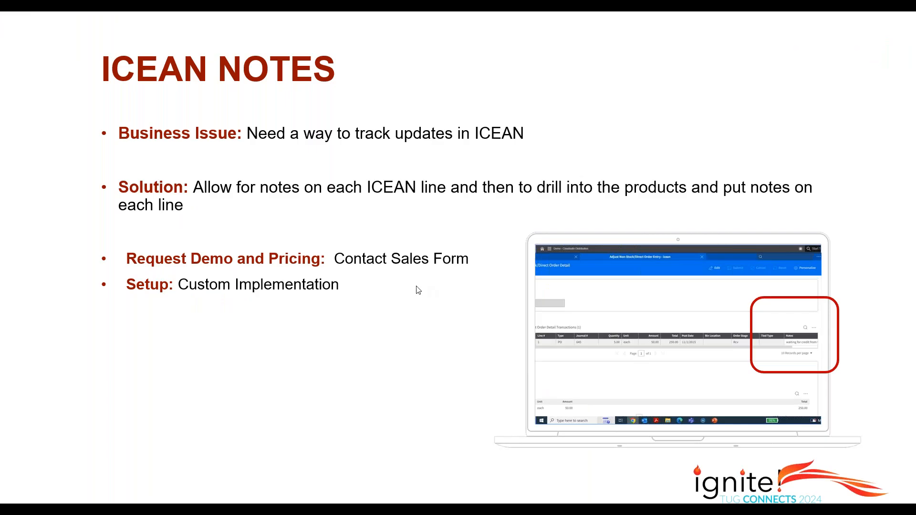
- Open the Report Pack link to the CD Report Pack List for Phocas workbook in Excel online
left_click(418, 289)
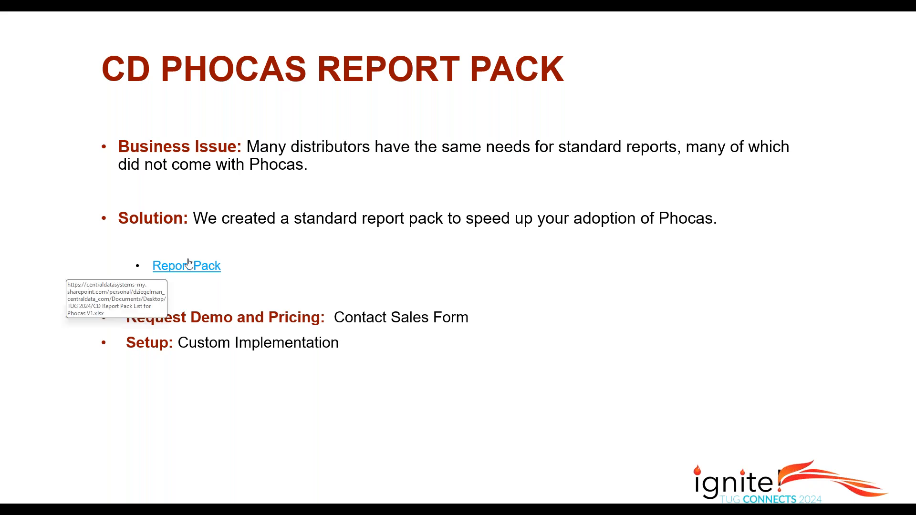
left_click(208, 270)
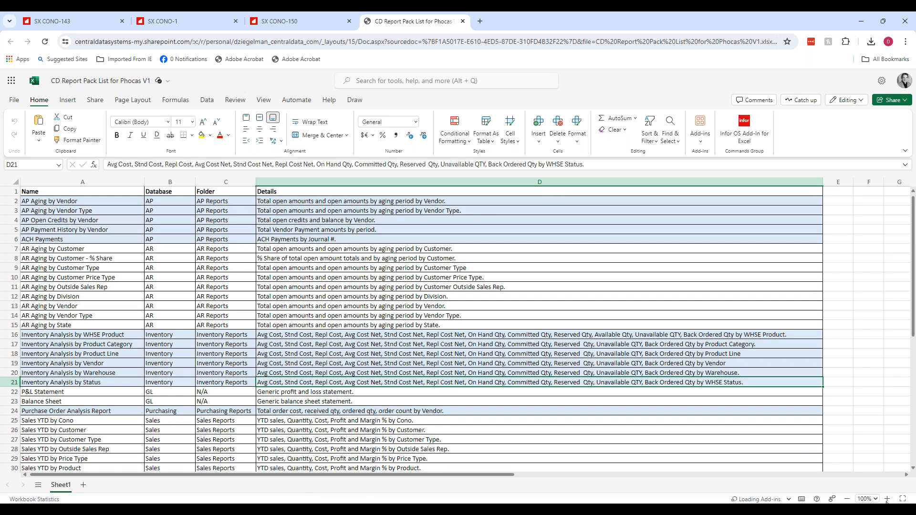
- Zoom the workbook to 120% and scroll through the report list
left_click(886, 498)
left_click(887, 499)
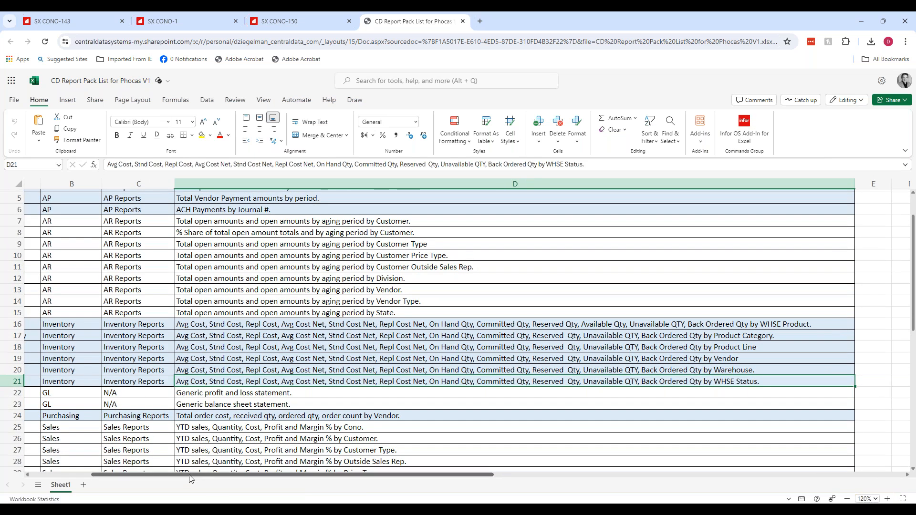
left_click_drag(194, 475, 94, 486)
scroll(165, 335, "down", 12)
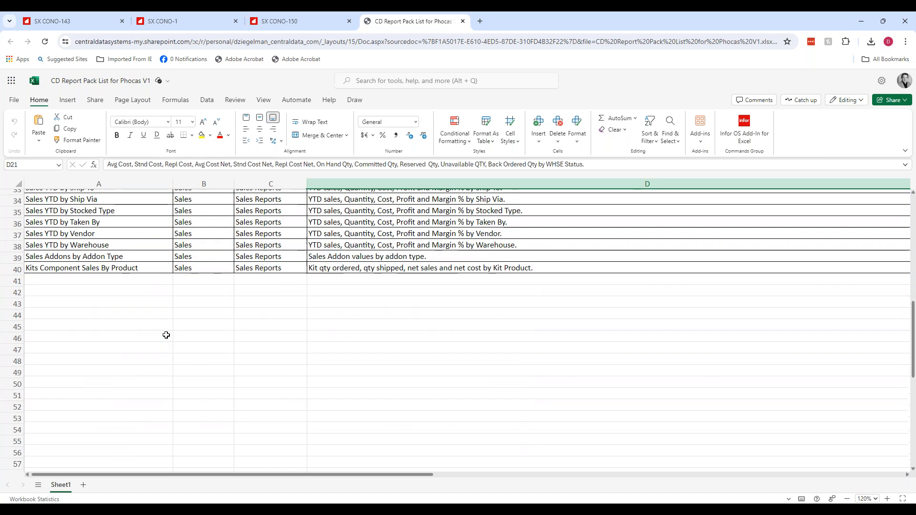
- Scroll through the report list's names, databases, folders and details once more, then close the report pack workbook tab
scroll(166, 335, "up", 3)
scroll(166, 335, "up", 11)
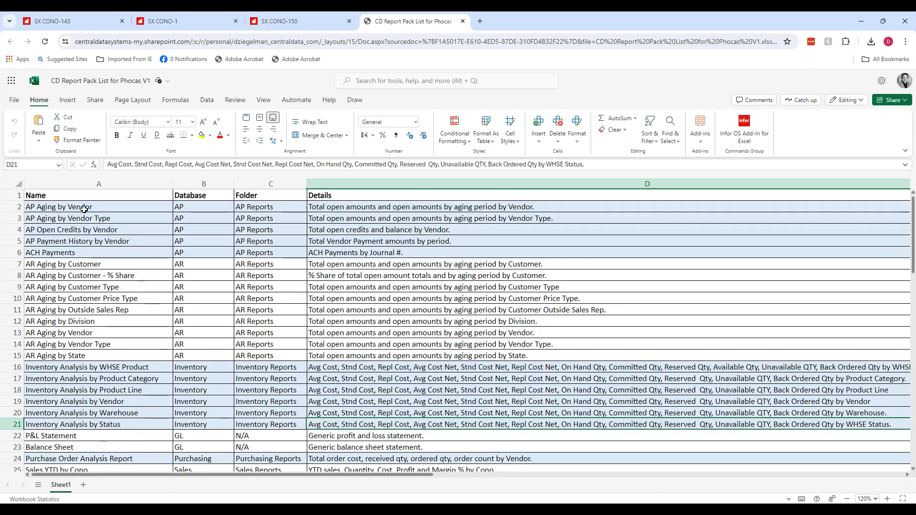
scroll(88, 271, "down", 3)
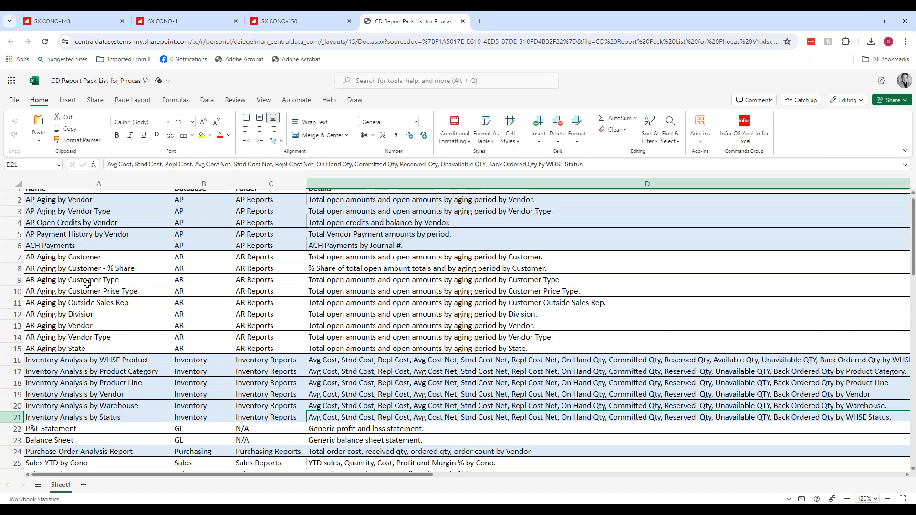
scroll(89, 294, "down", 5)
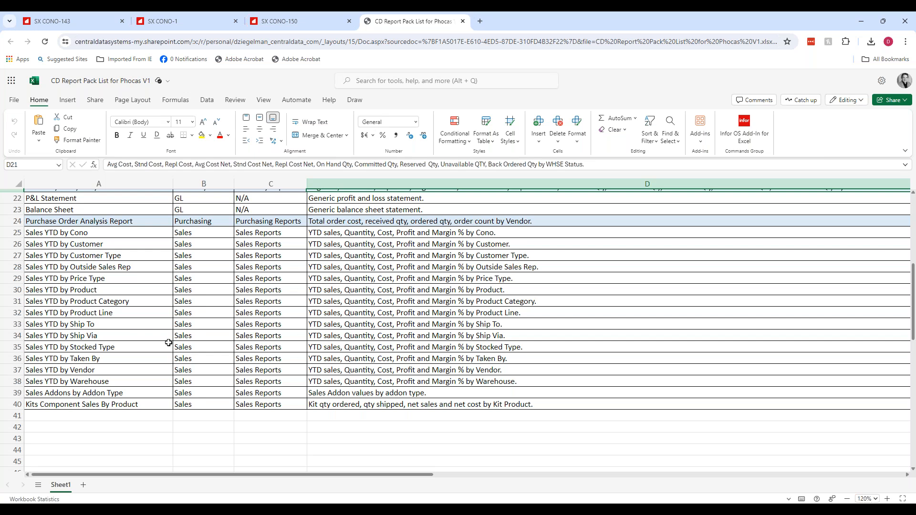
scroll(168, 342, "up", 10)
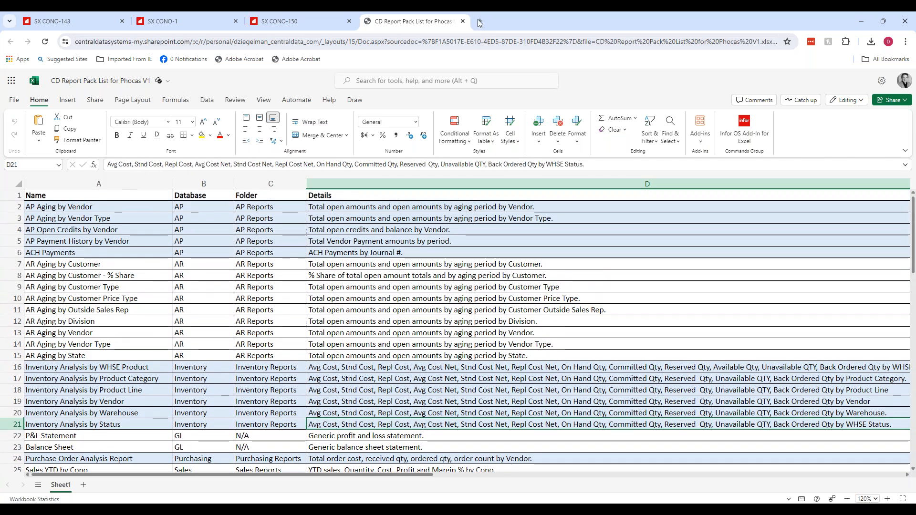
left_click(463, 21)
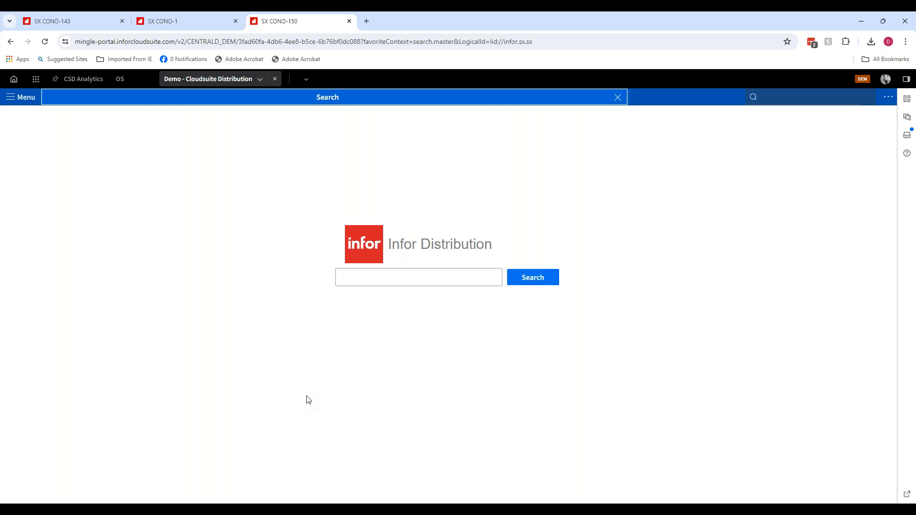
- Switch to the PowerPoint slide show and advance from the CD Phocas Report Pack slide to the CD Search slide
mouse_move(321, 503)
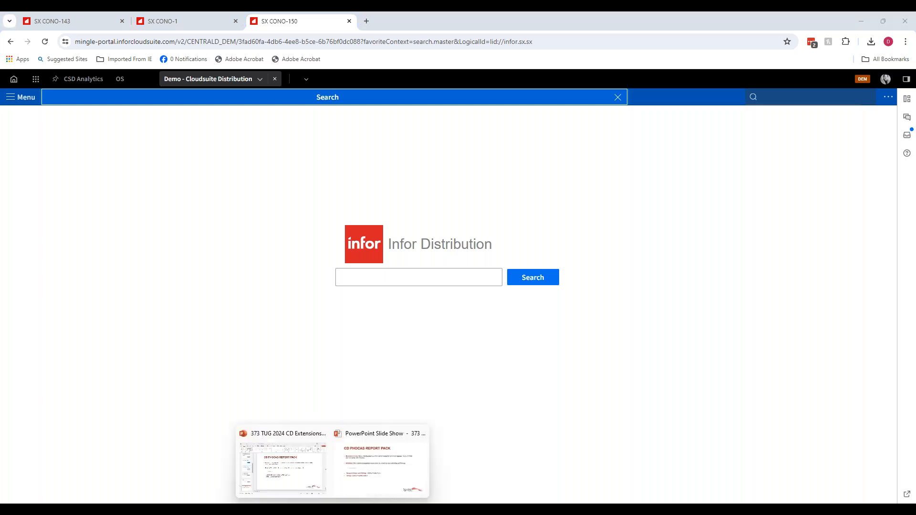
left_click(358, 467)
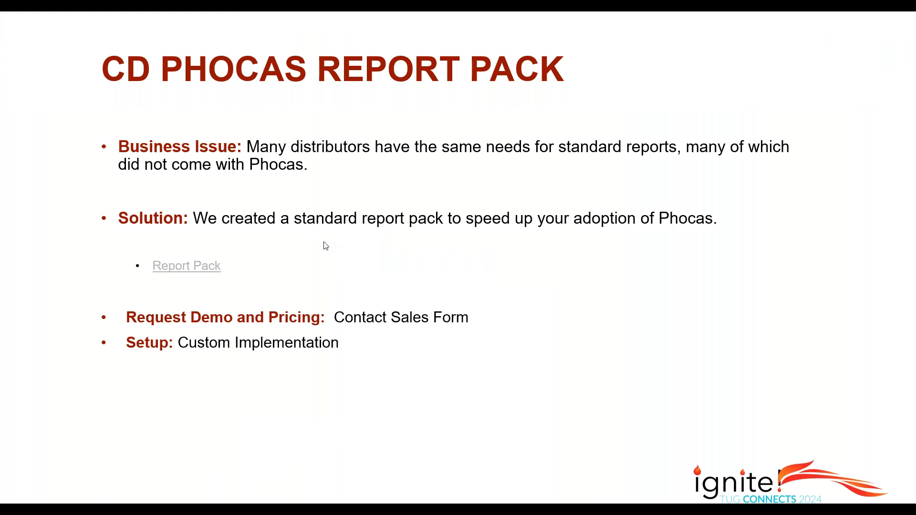
key("Right")
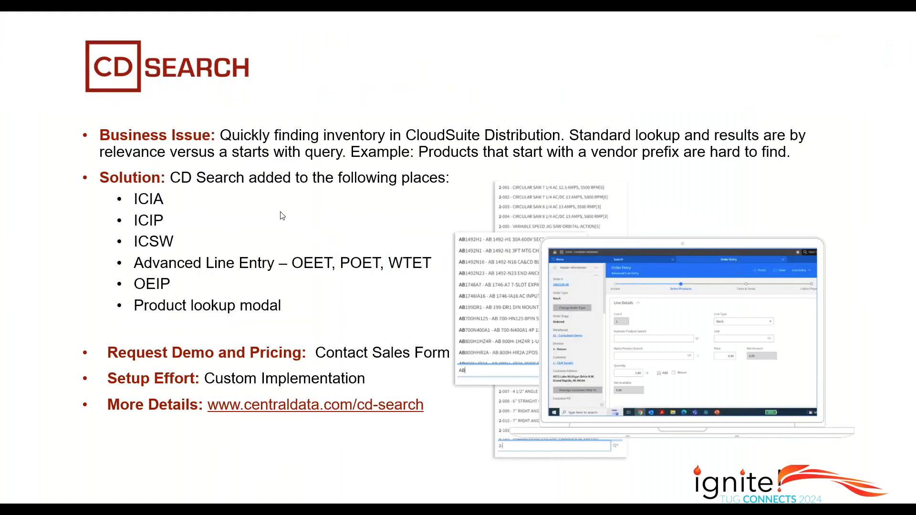
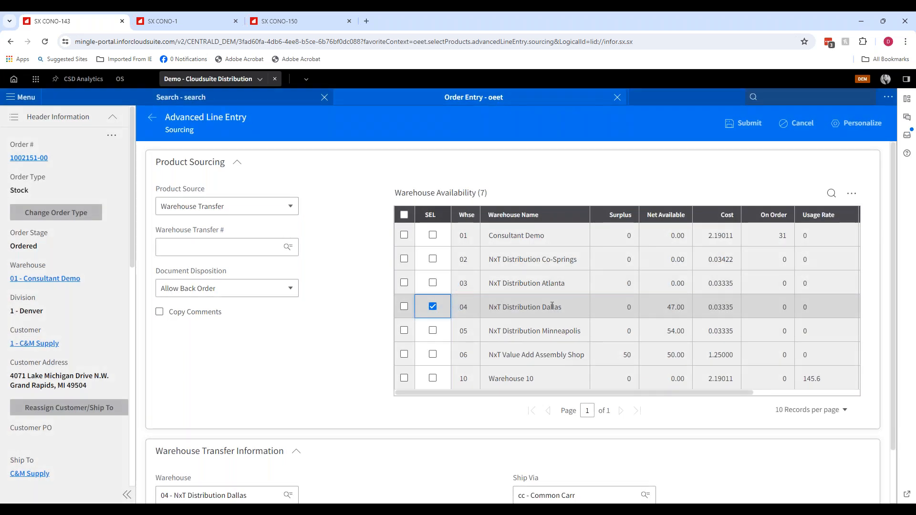
left_click(221, 289)
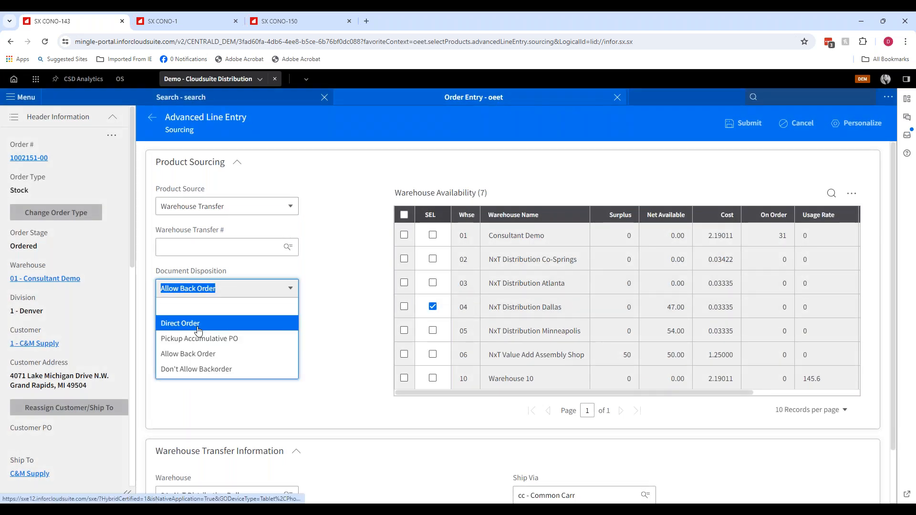
left_click(198, 328)
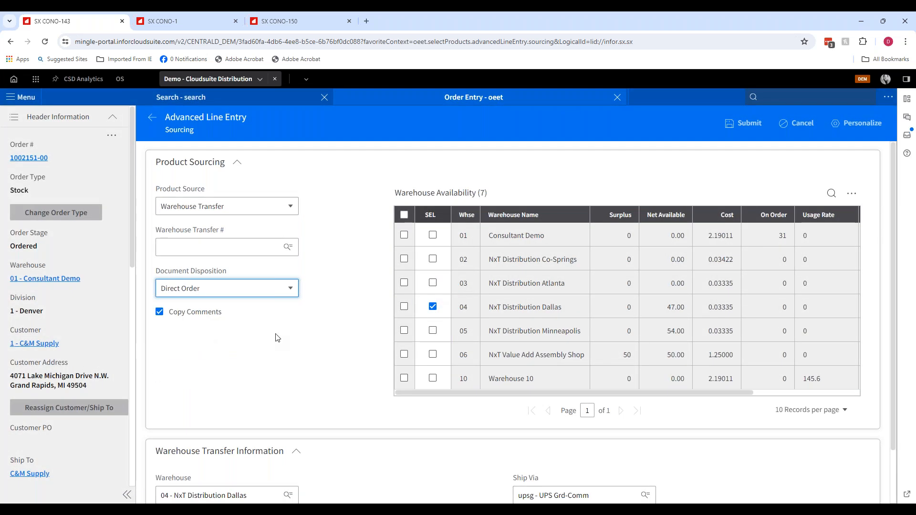
left_click(808, 128)
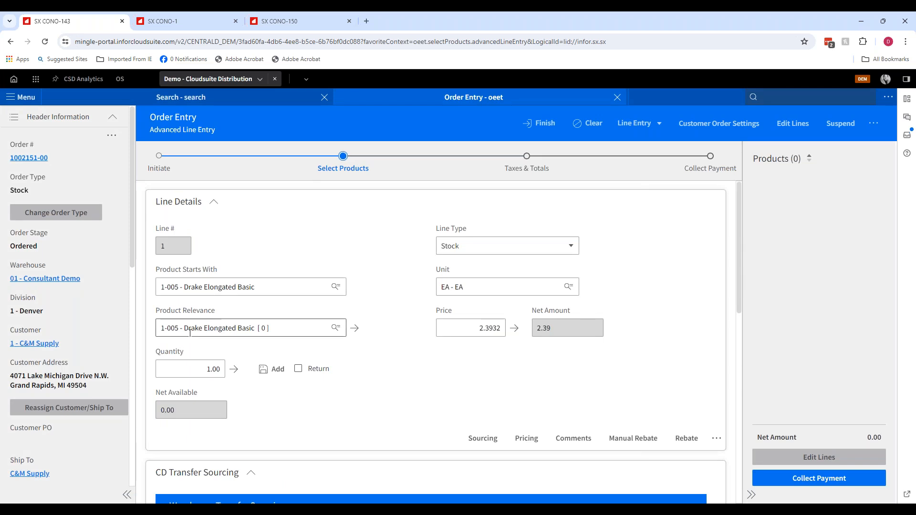
- Select NxT Distribution Dallas as the source warehouse in the CD Transfer Sourcing warehouse availability list
scroll(339, 383, "down", 2)
scroll(339, 384, "down", 3)
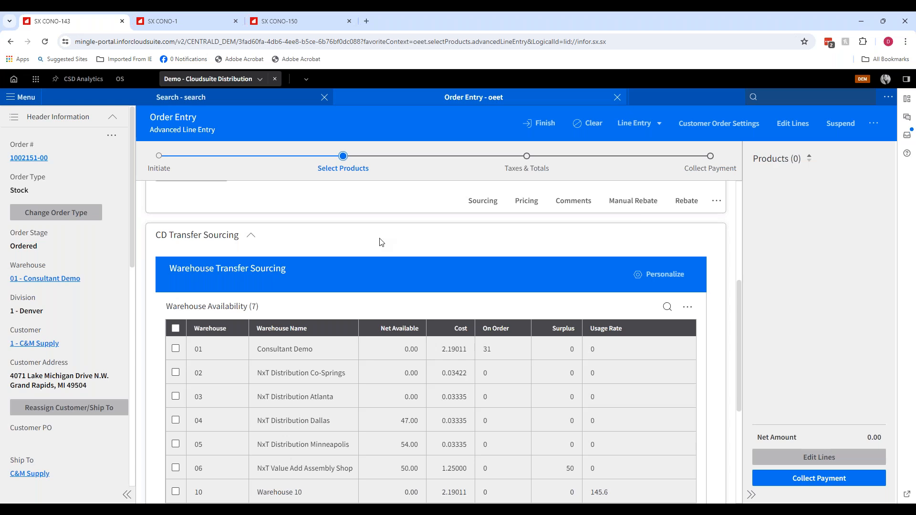
scroll(403, 250, "down", 1)
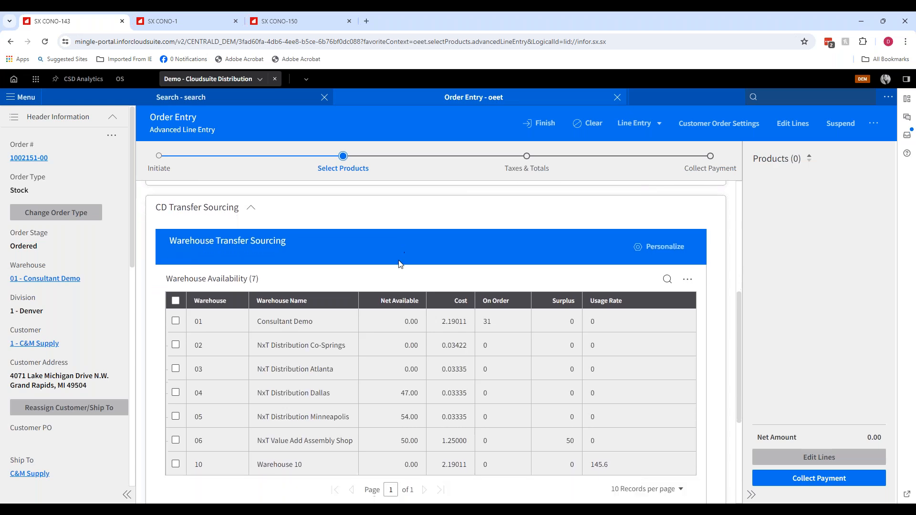
left_click(175, 376)
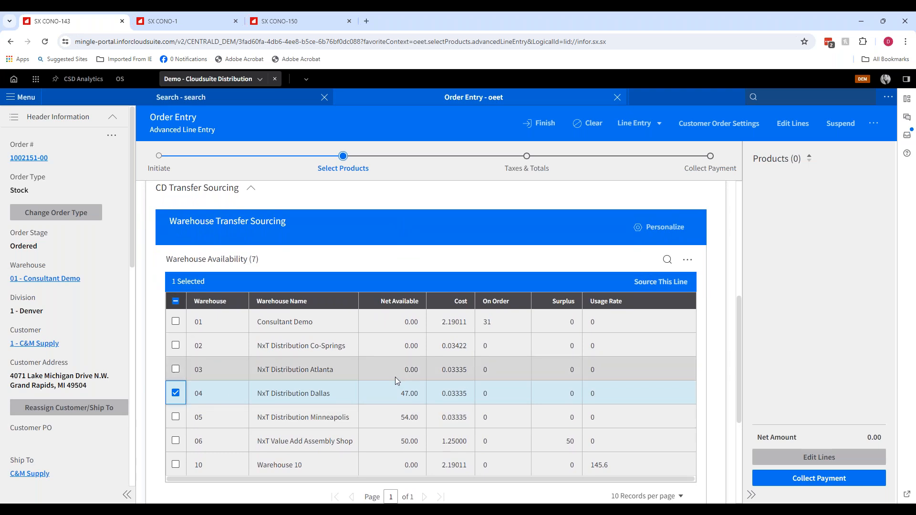
- Turn on WT Direct for the warehouse transfer sourcing of the current line
scroll(415, 377, "down", 1)
scroll(429, 310, "down", 4)
scroll(67, 286, "down", 1)
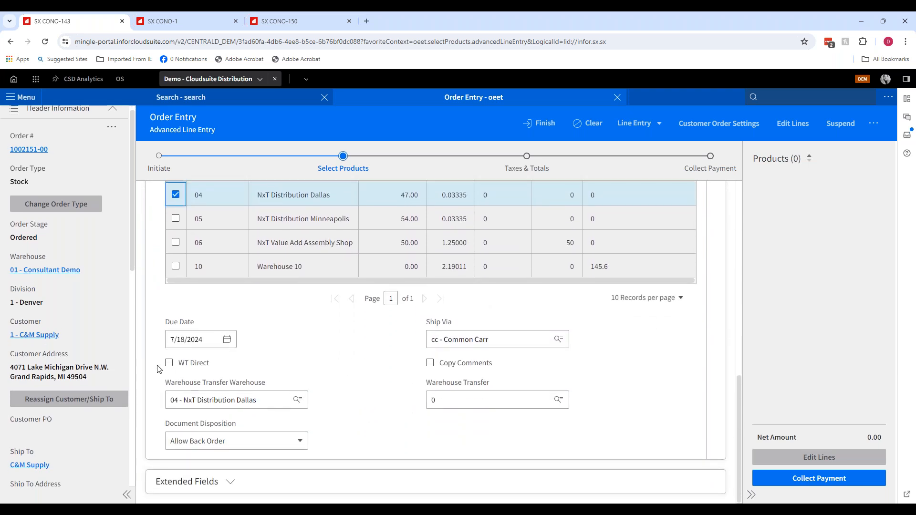
left_click(169, 363)
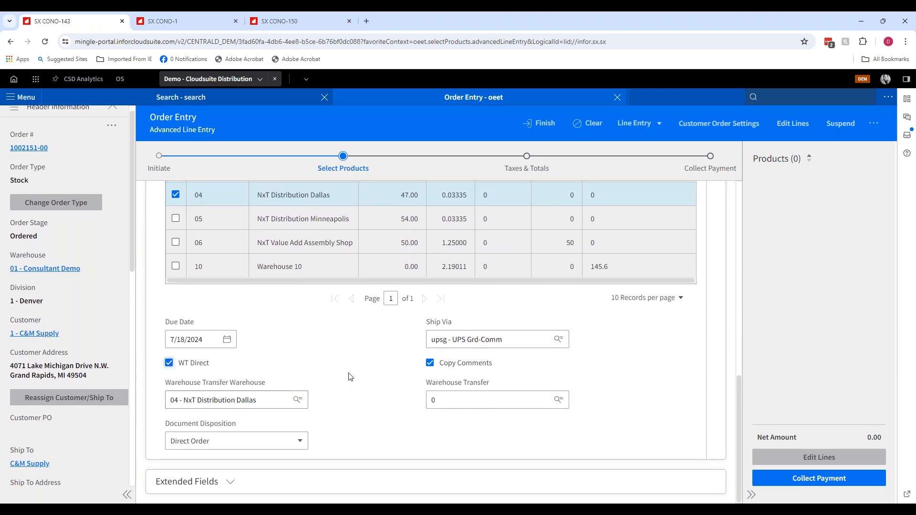
- Source the line from the selected warehouse and add the line to the order
scroll(533, 294, "up", 4)
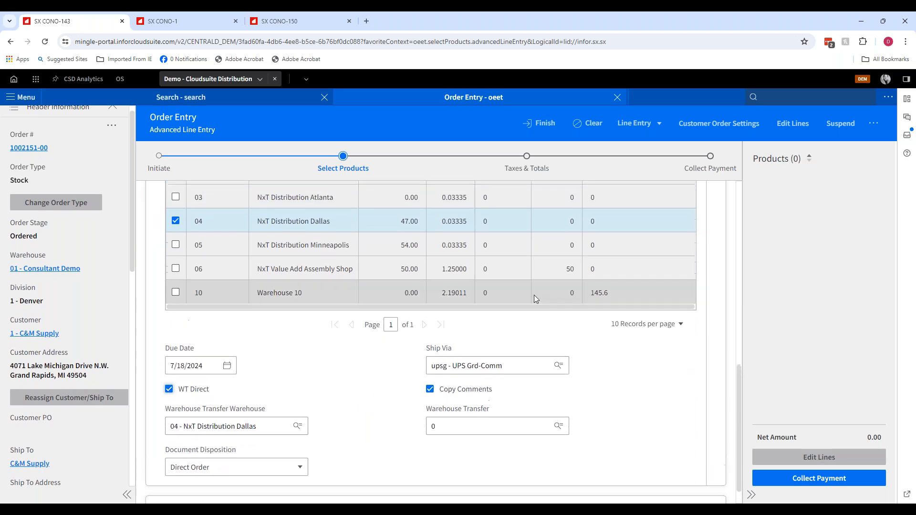
scroll(429, 334, "up", 1)
left_click(660, 321)
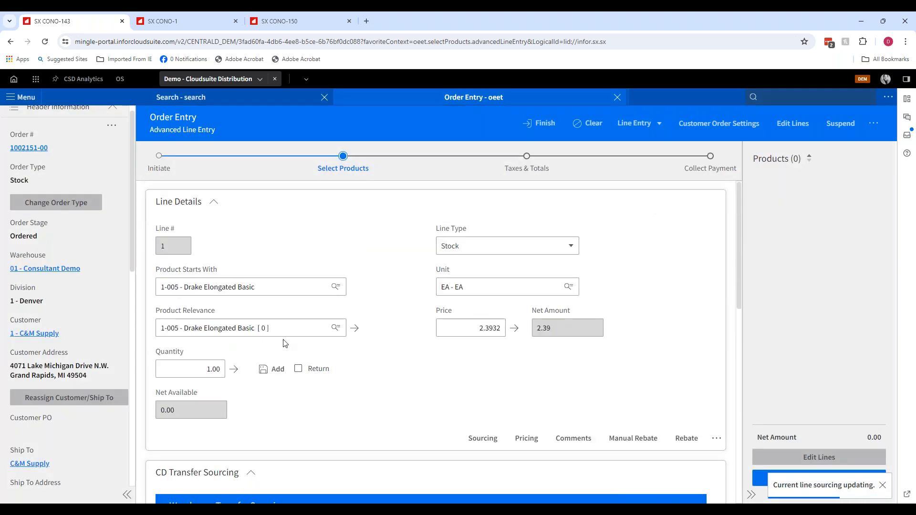
left_click(274, 374)
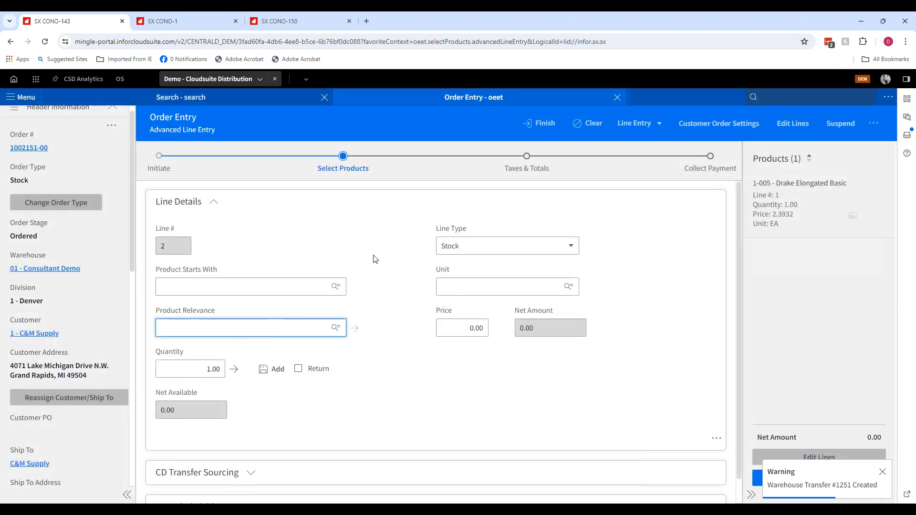
- Switch to the slide show and advance from the CD Transfer slide to the Updatable Grid slide
scroll(410, 394, "down", 1)
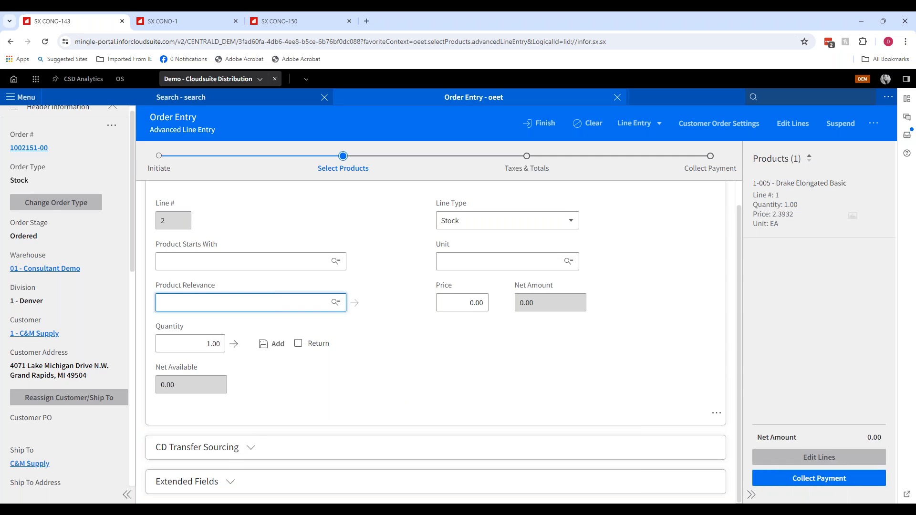
scroll(241, 322, "up", 1)
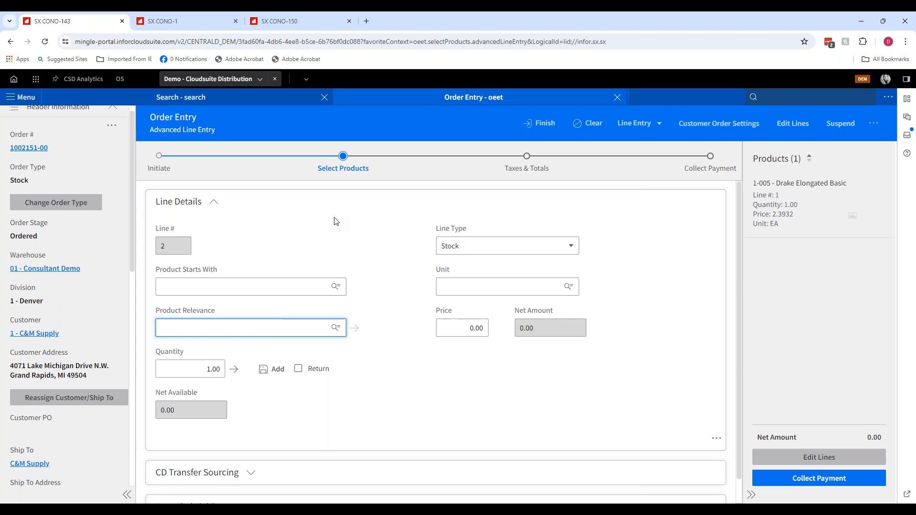
mouse_move(351, 500)
left_click(359, 466)
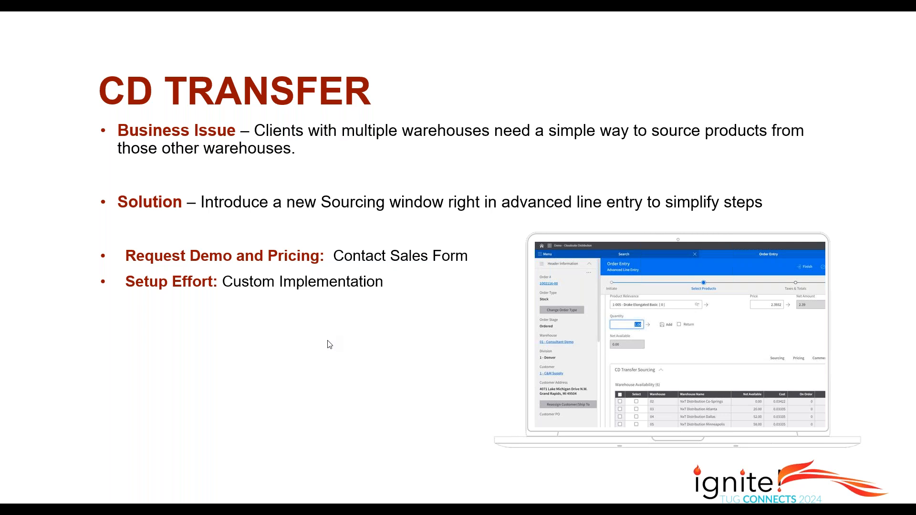
key("Right")
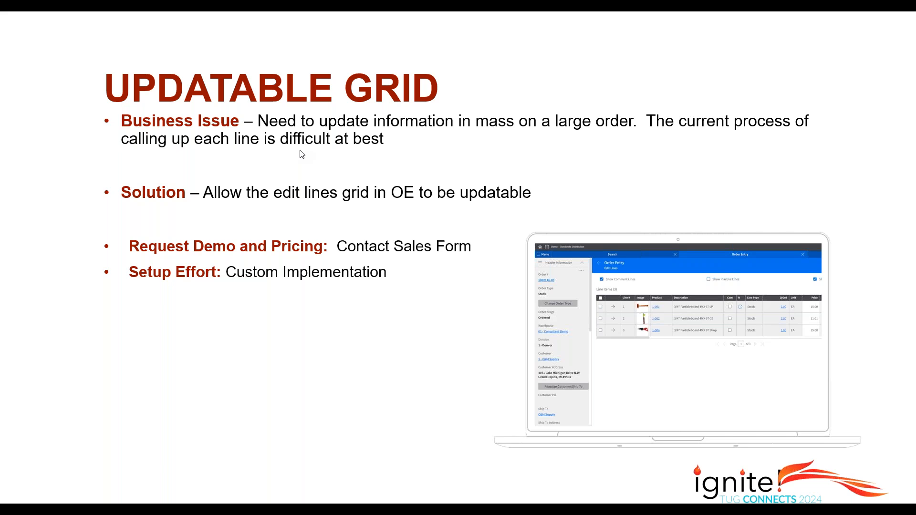
- Return to the browser and finish the current order
key("alt+Tab")
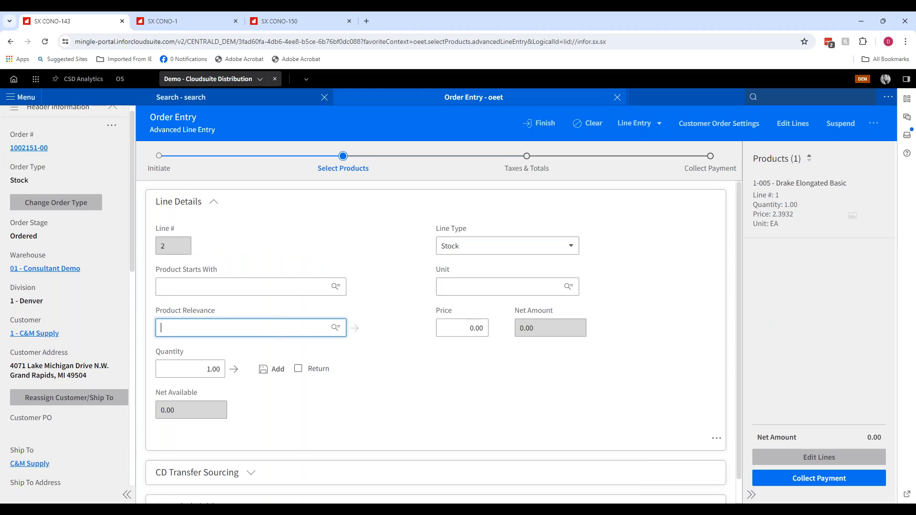
left_click(545, 129)
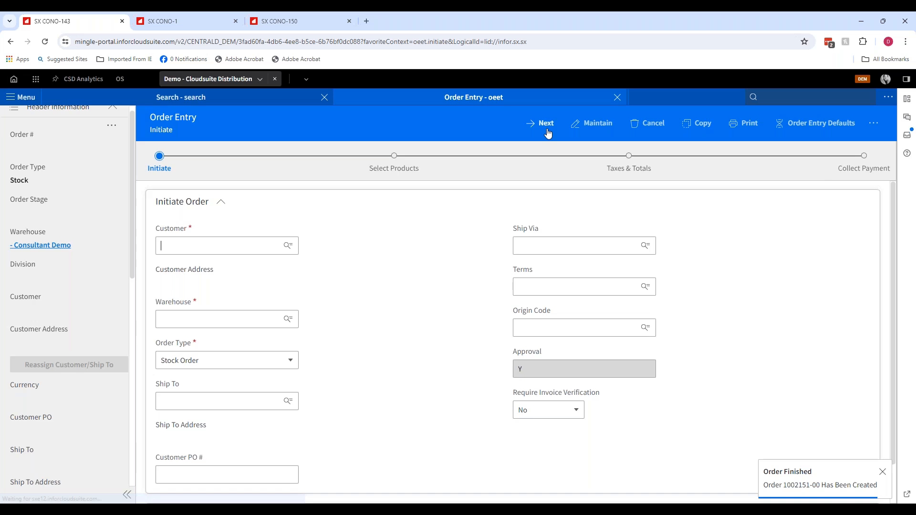
- Open order 1002136-00 in Maintain mode and proceed to its line entry
left_click(599, 123)
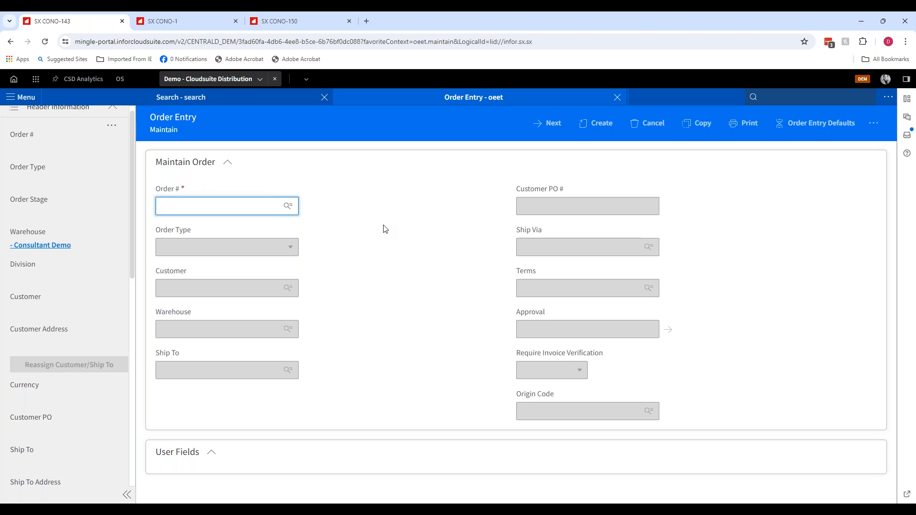
type("1002136-00")
key("Tab")
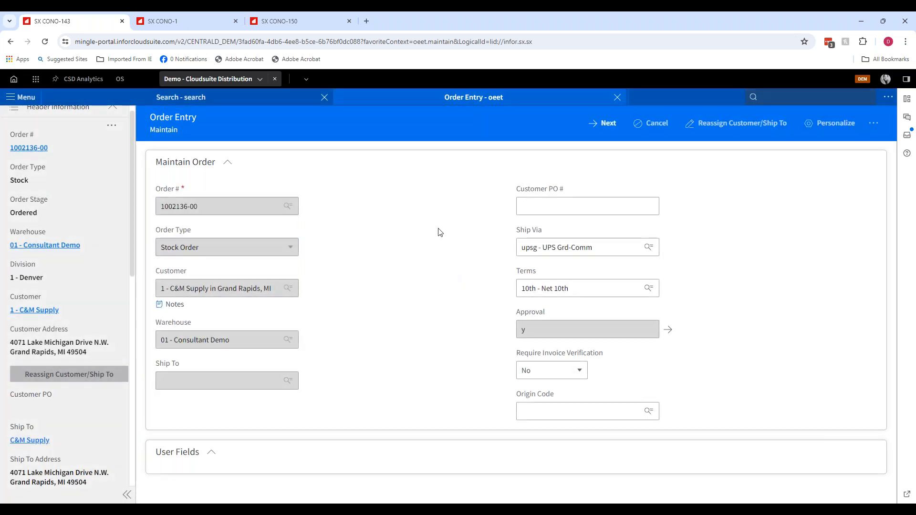
left_click(606, 123)
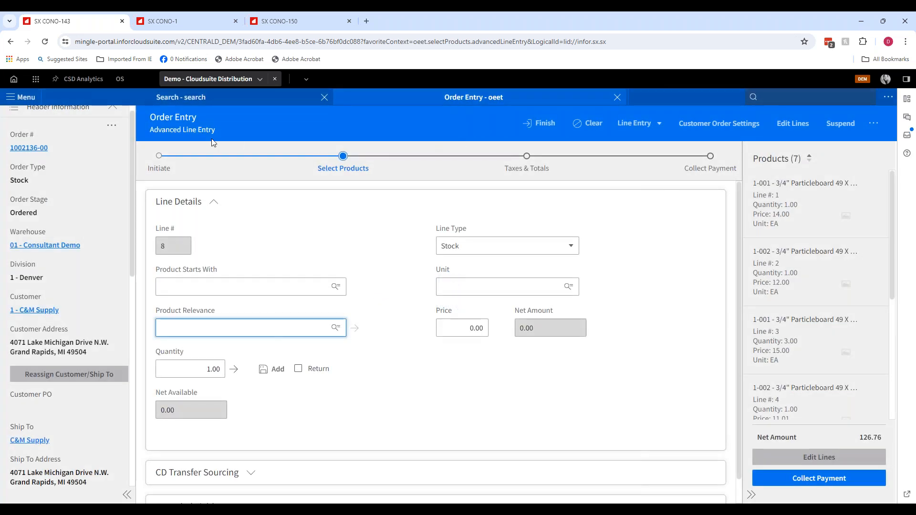
- Open the order's Edit Lines grid, briefly opening line 7 and returning to the grid without keeping it
scroll(86, 173, "up", 1)
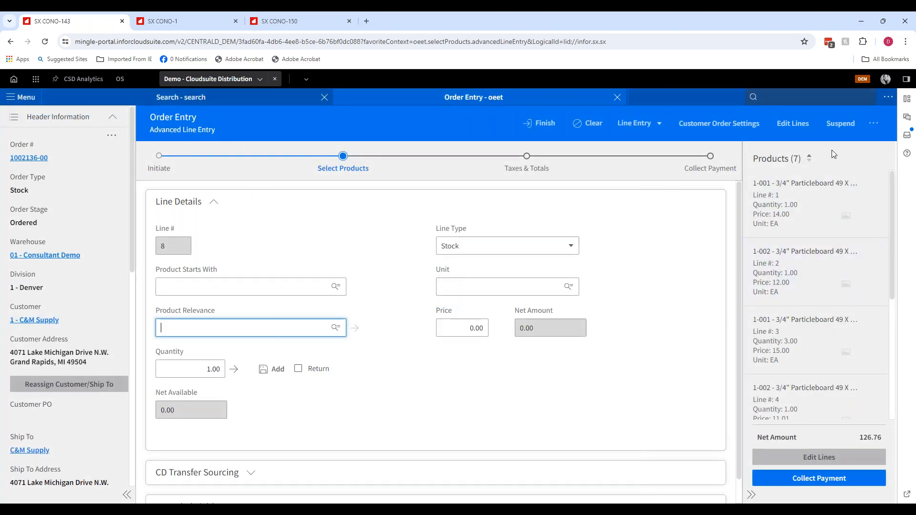
left_click(801, 462)
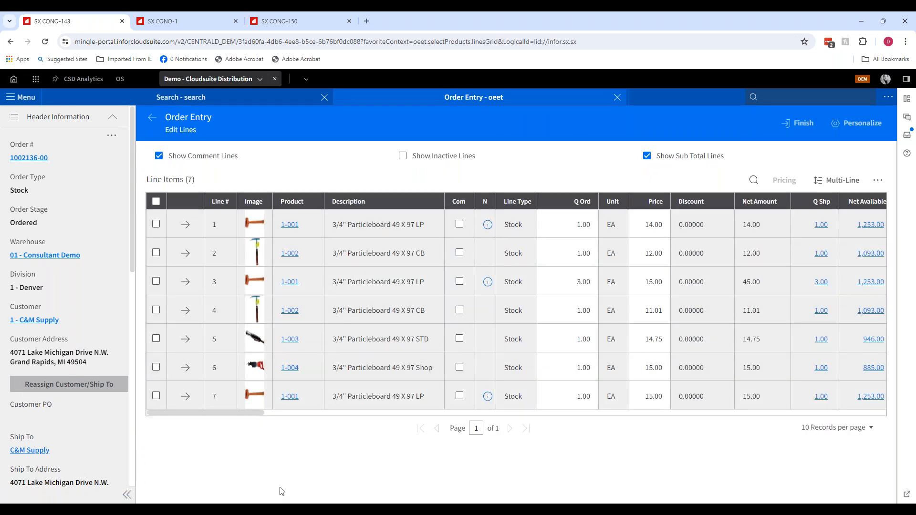
left_click(201, 408)
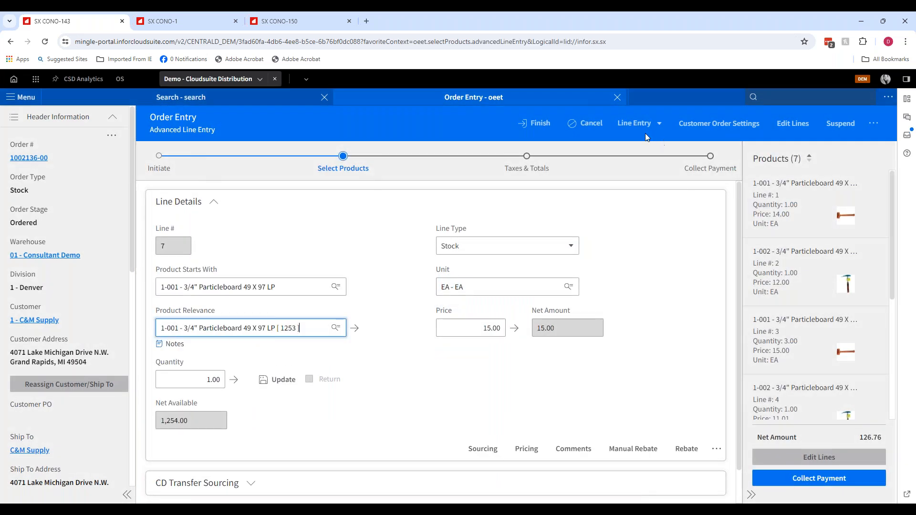
left_click(811, 457)
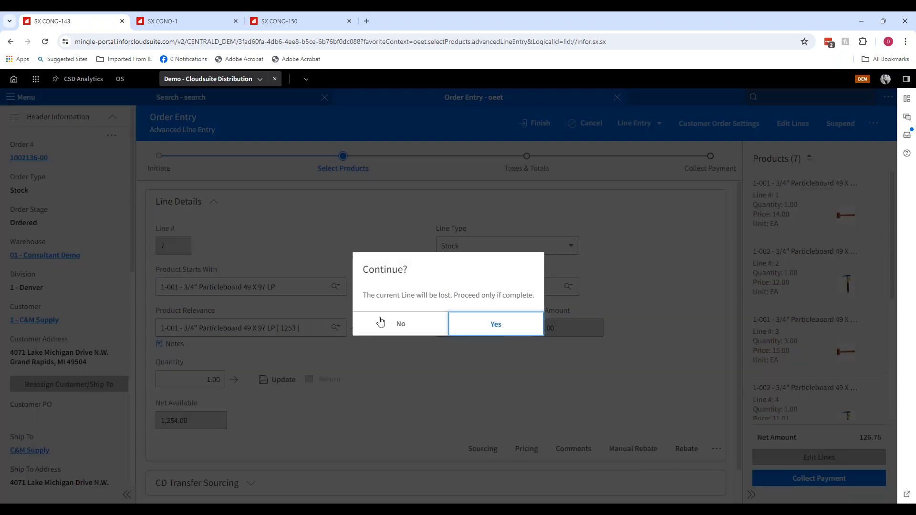
left_click(494, 330)
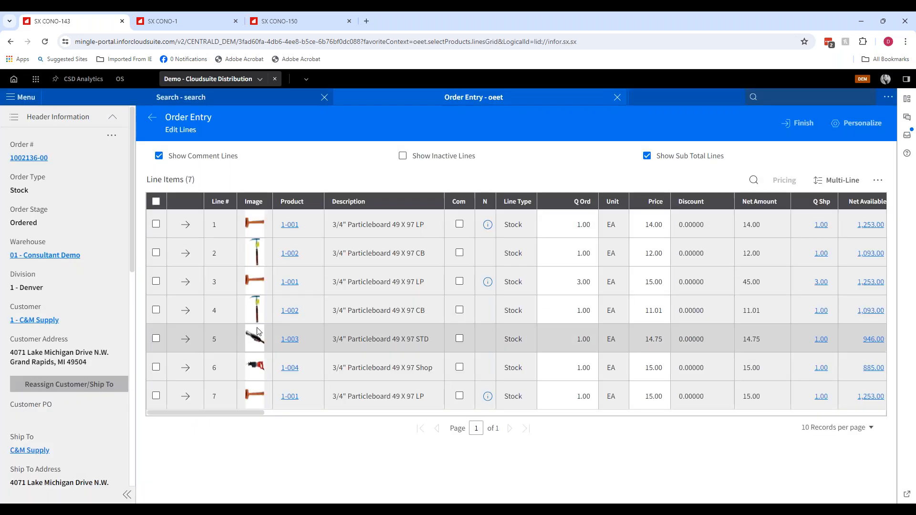
- Scroll the lines grid sideways through its columns and back to the start
left_click_drag(233, 414, 279, 432)
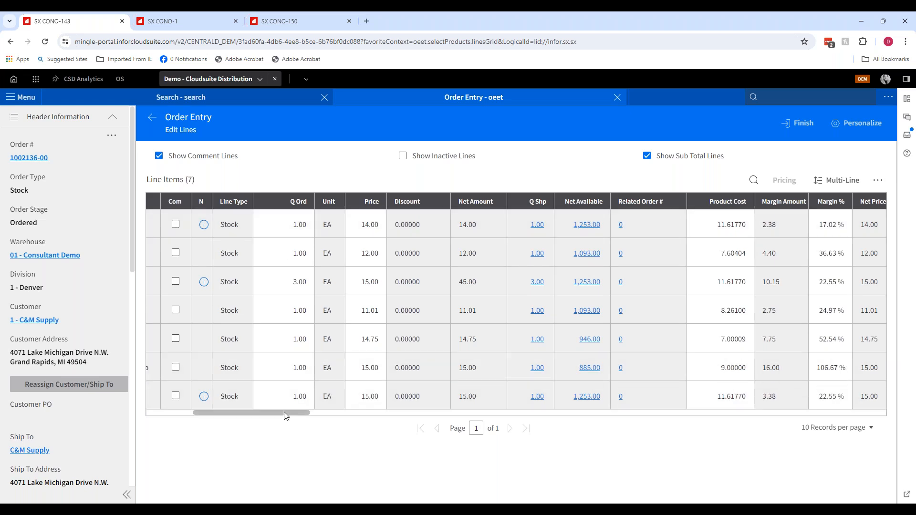
left_click_drag(299, 413, 354, 431)
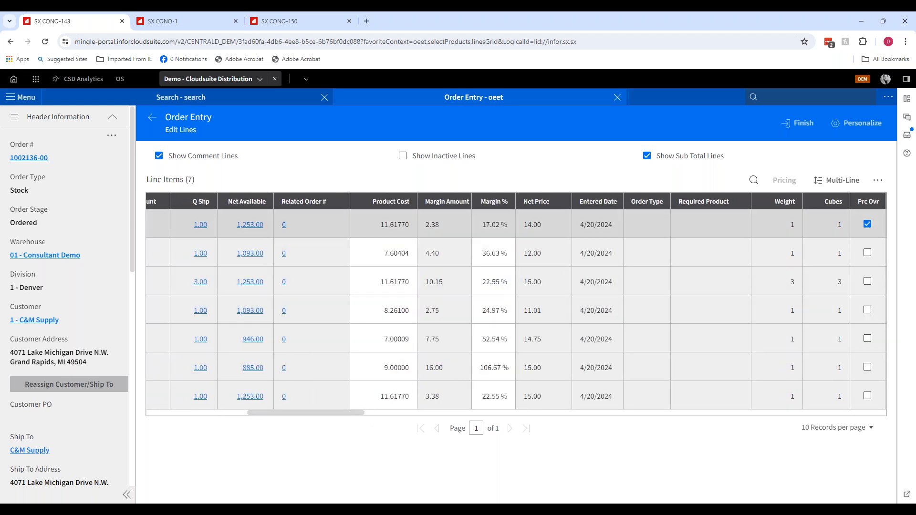
left_click_drag(337, 413, 233, 421)
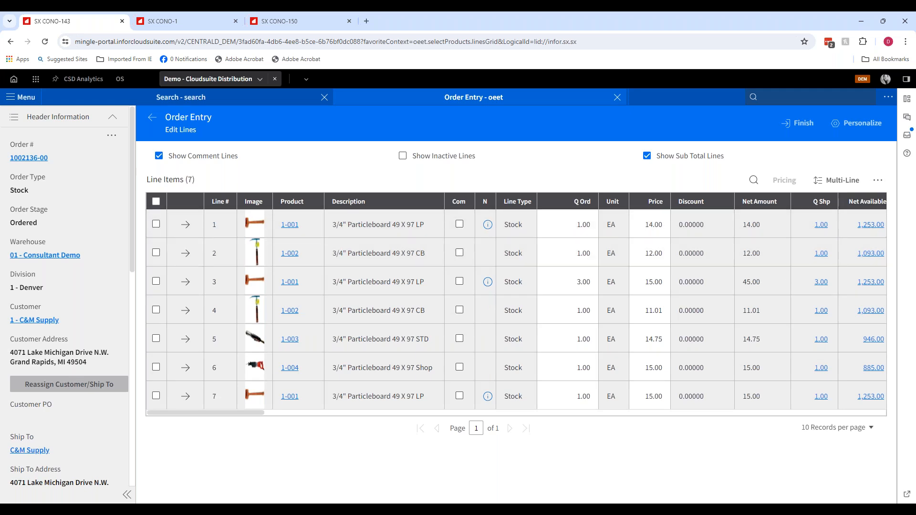
- Show the grid's filter row and filter the Product column by 1-00
left_click(877, 180)
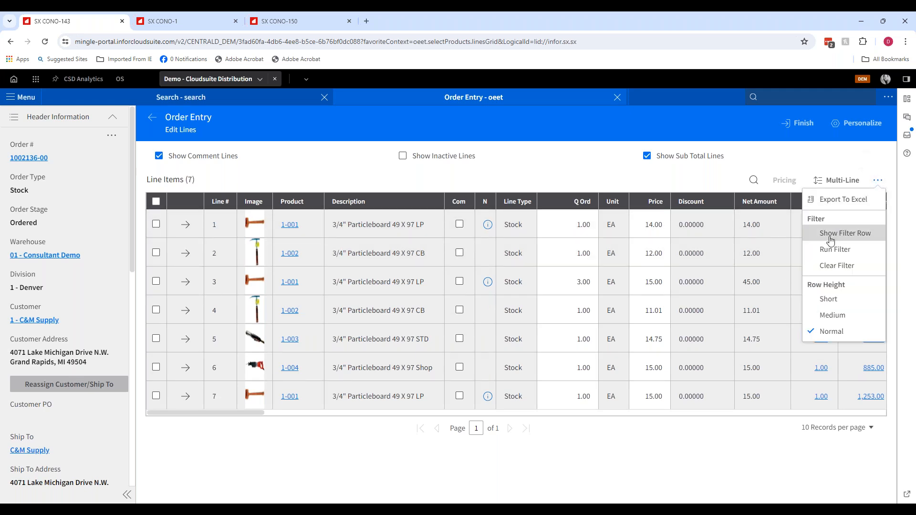
left_click(831, 239)
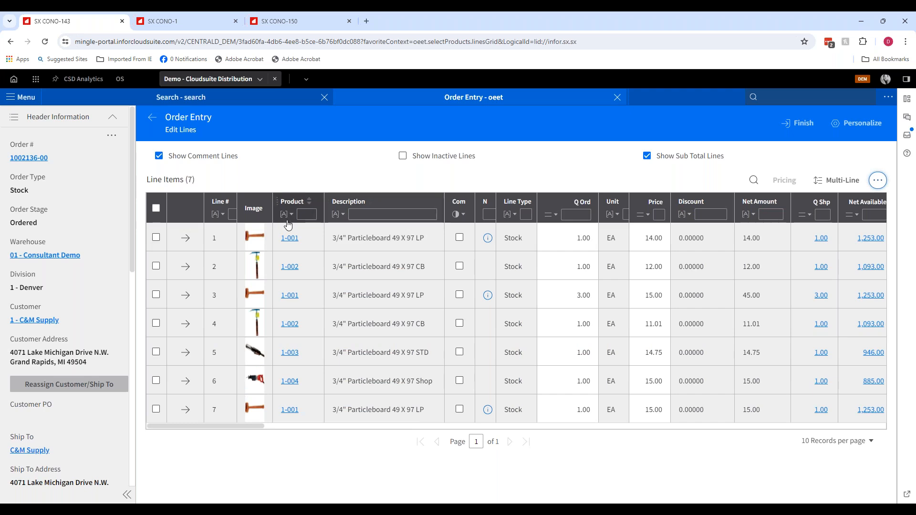
left_click(303, 215)
type("1-001")
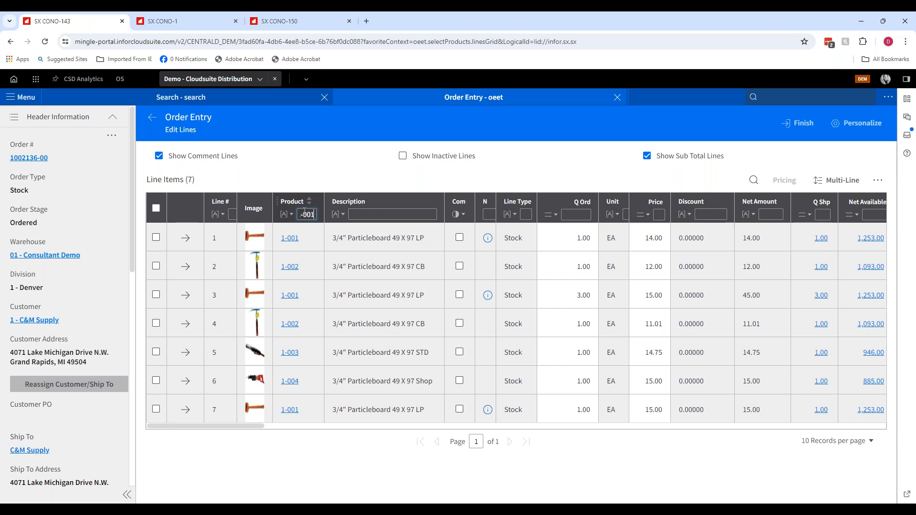
key("Tab")
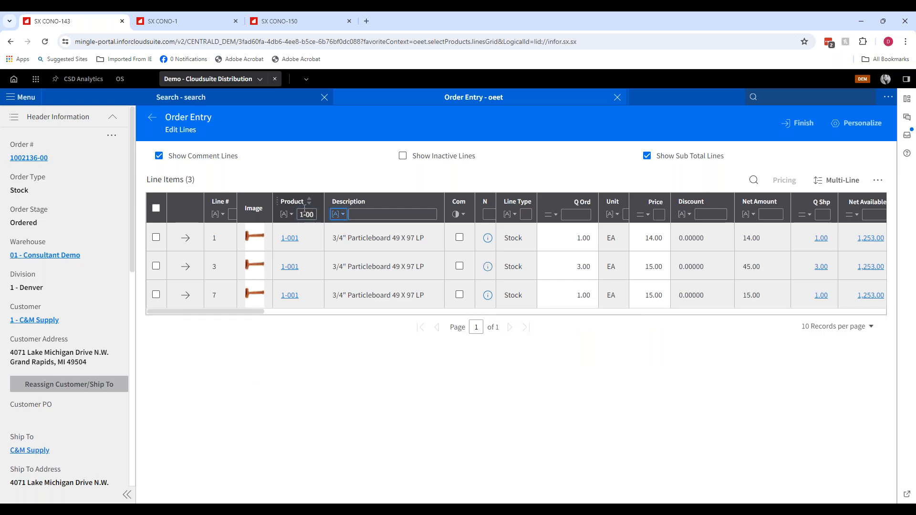
- Open line 1 in line entry, set its price to 13.75, and update the line
left_click(185, 238)
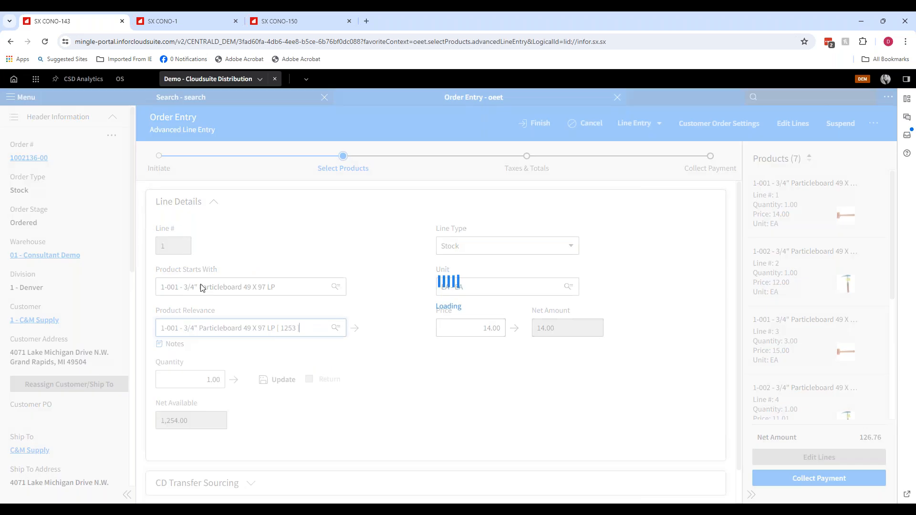
left_click(474, 331)
left_click(556, 342)
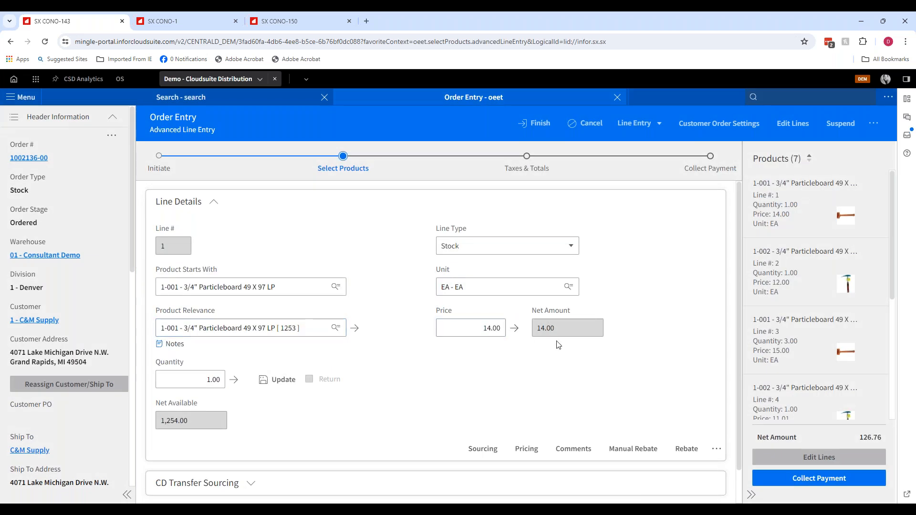
left_click(468, 326)
key("BackSpace")
type("13.75")
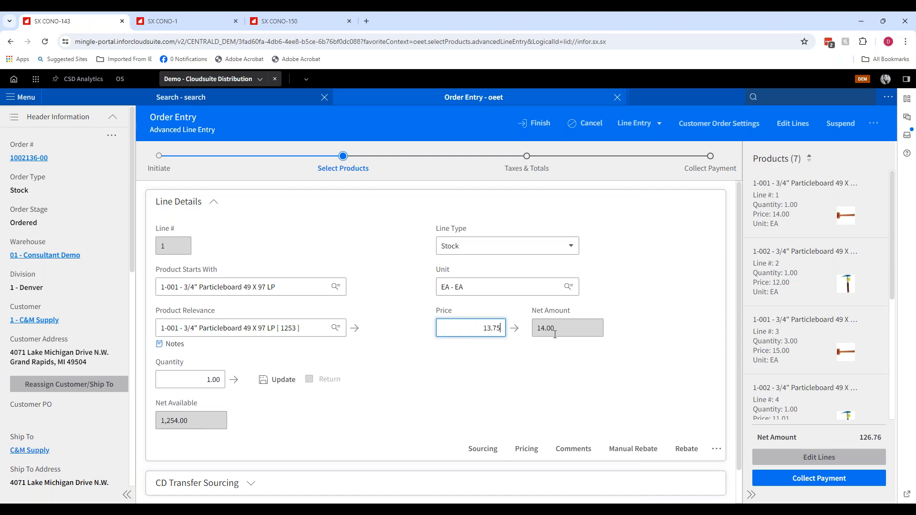
left_click(279, 380)
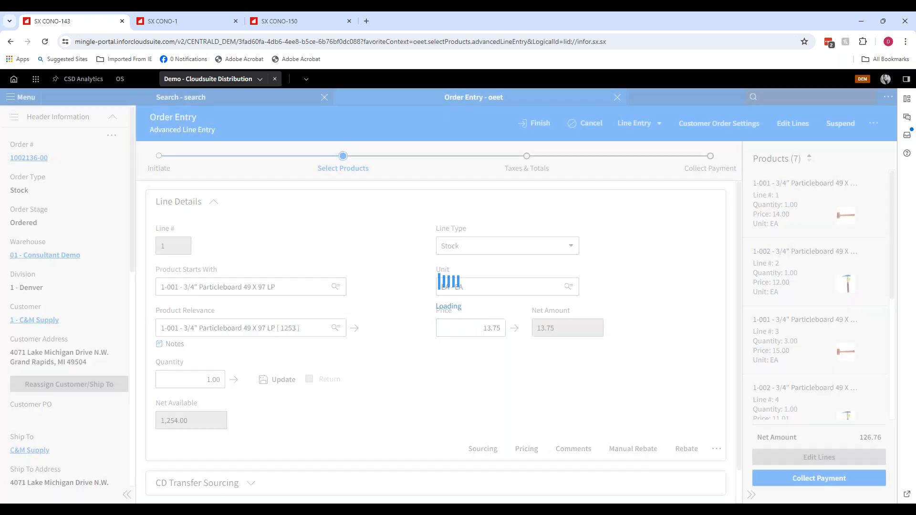
left_click(277, 381)
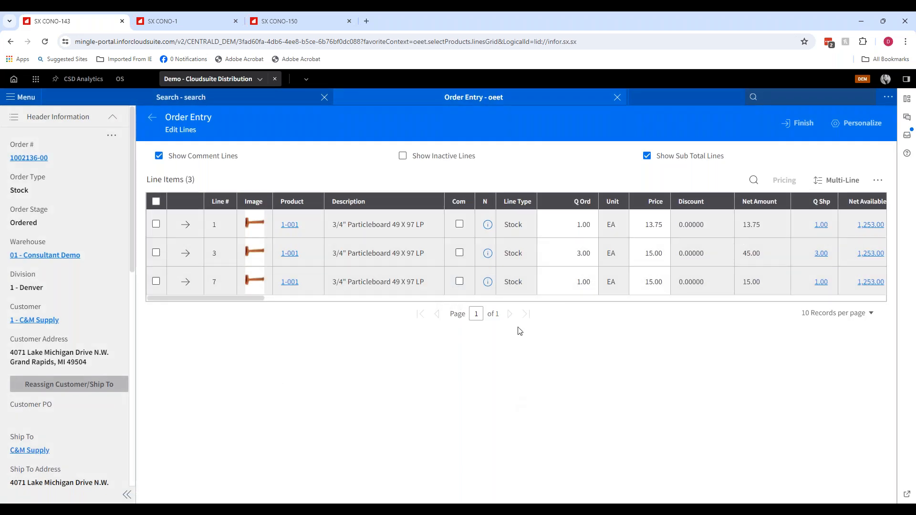
- Edit line 1 directly in the grid, setting its quantity to 2 and price to 13.50
left_click(566, 229)
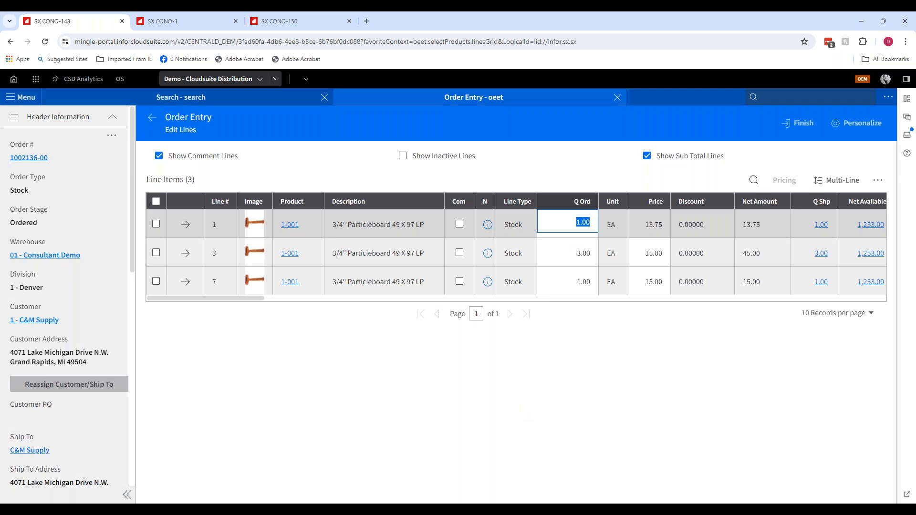
type("2")
key("Tab")
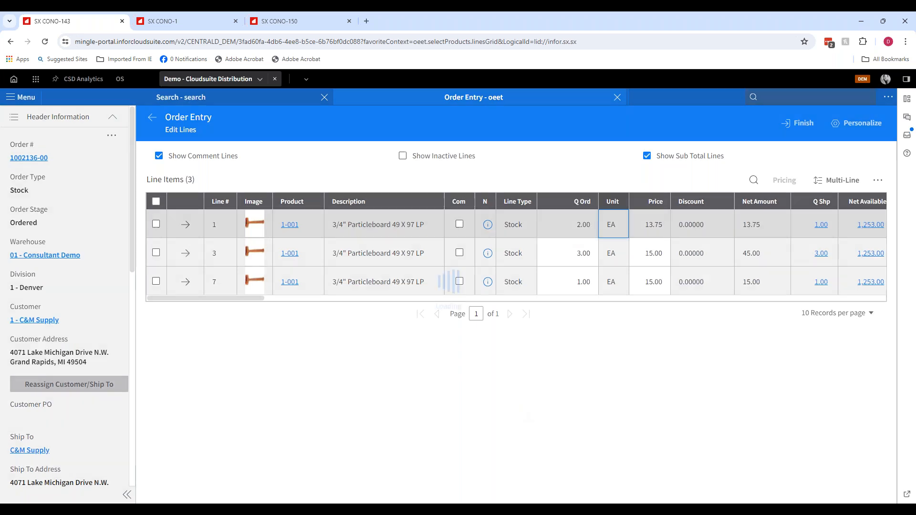
key("Tab")
type("13.5")
key("Tab")
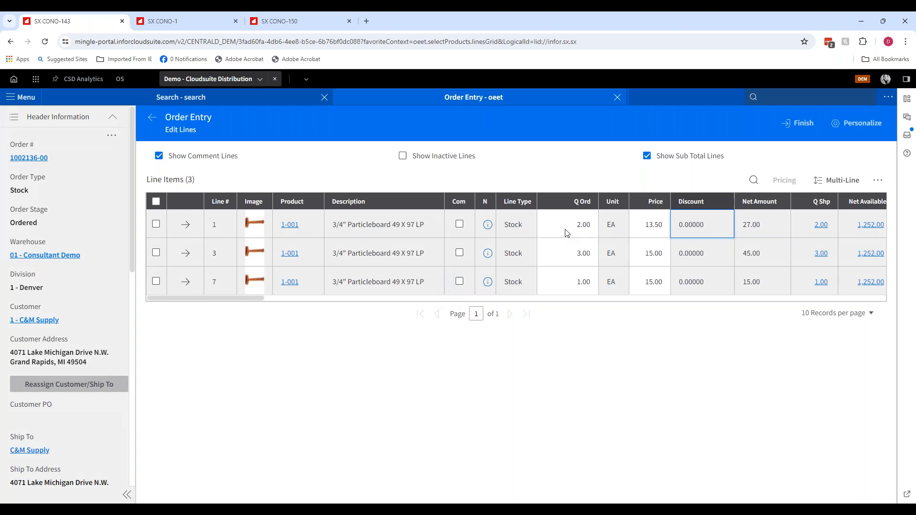
- Set line 3's quantity to 1 and its margin percentage to 15 in the grid
left_click(576, 255)
type("1")
key("Tab")
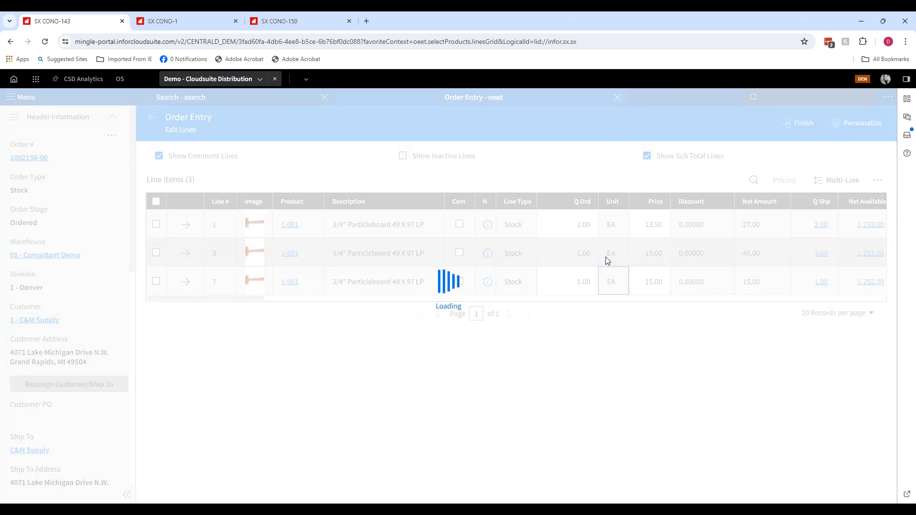
left_click(650, 252)
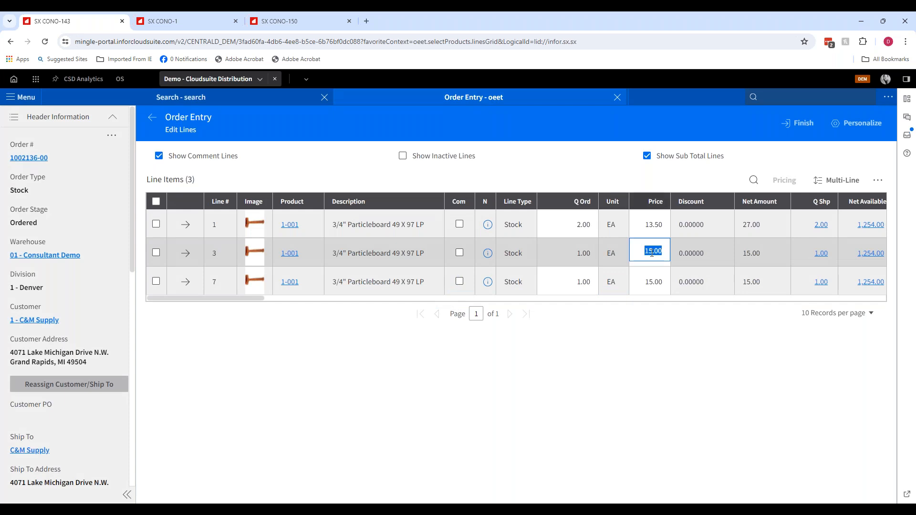
left_click_drag(240, 301, 337, 319)
left_click(512, 255)
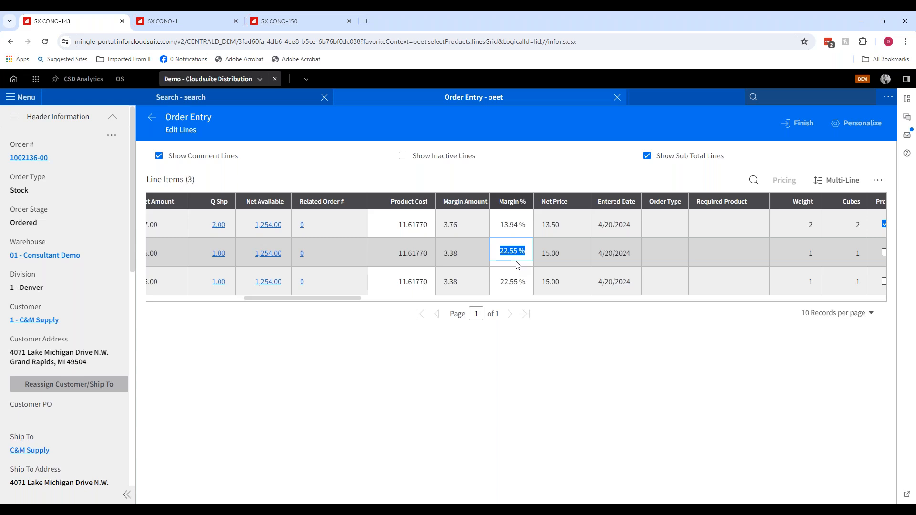
type("15")
key("Return")
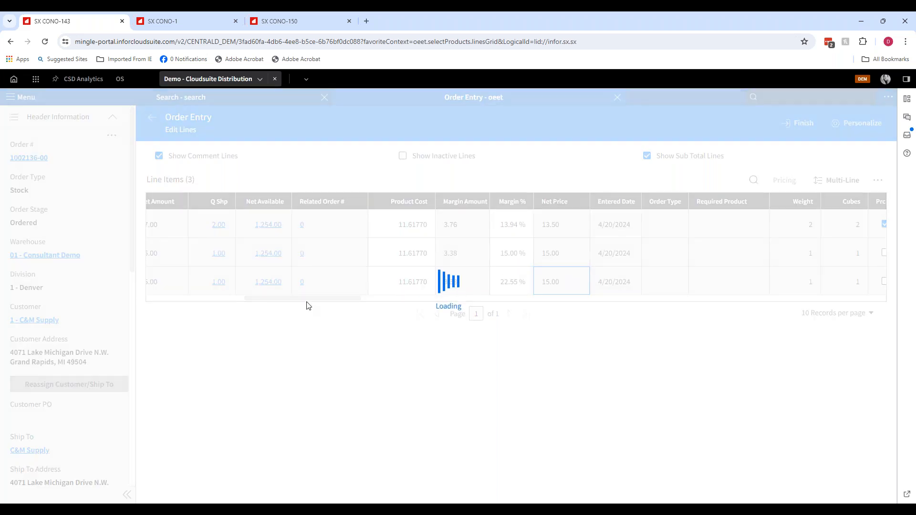
- Clear the grid's filter to list all order lines again
left_click_drag(303, 303, 194, 305)
left_click(877, 179)
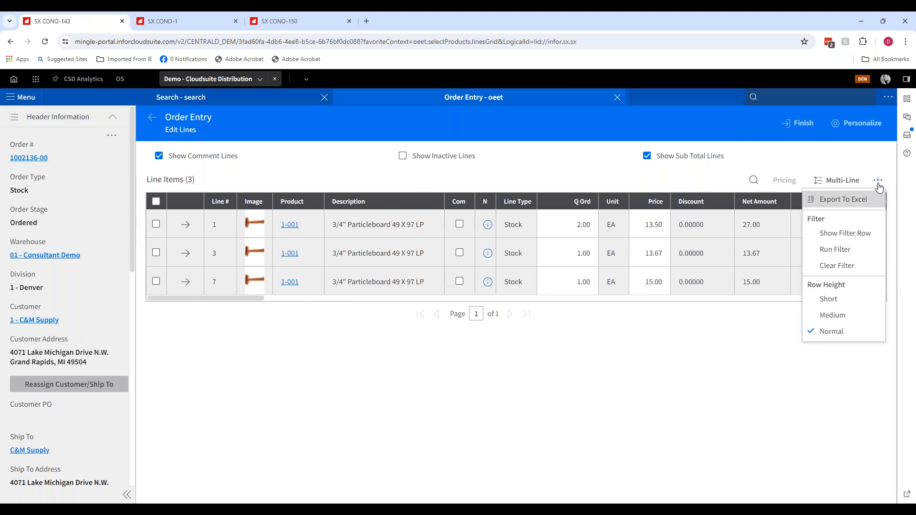
left_click(844, 270)
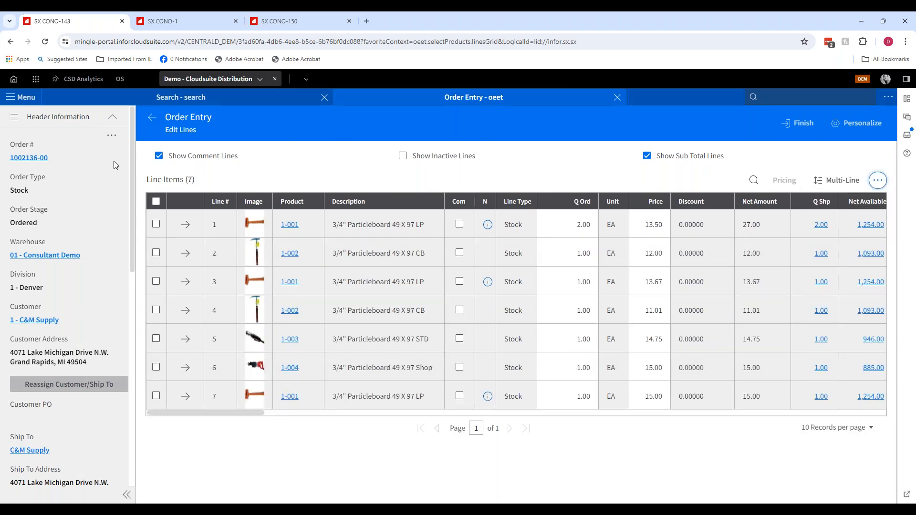
- Leave the Edit Lines grid and return to advanced line entry
left_click(151, 125)
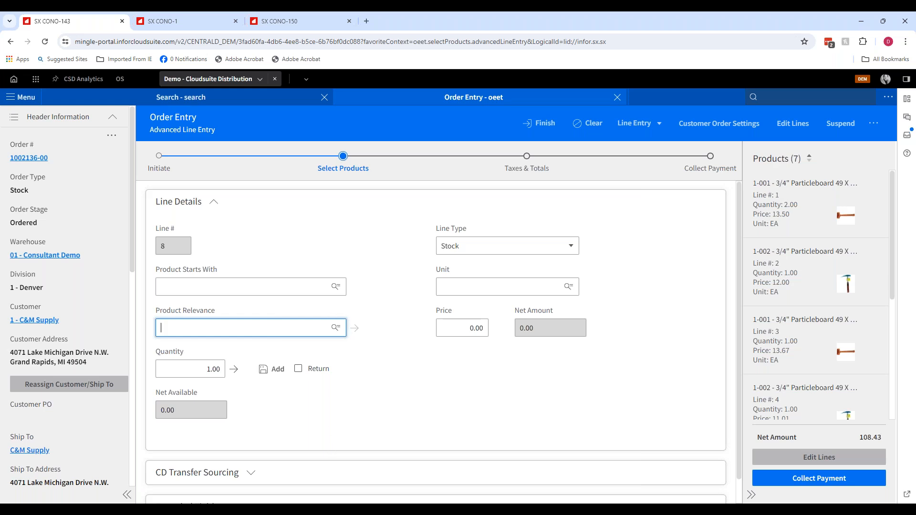
left_click(332, 510)
left_click(355, 463)
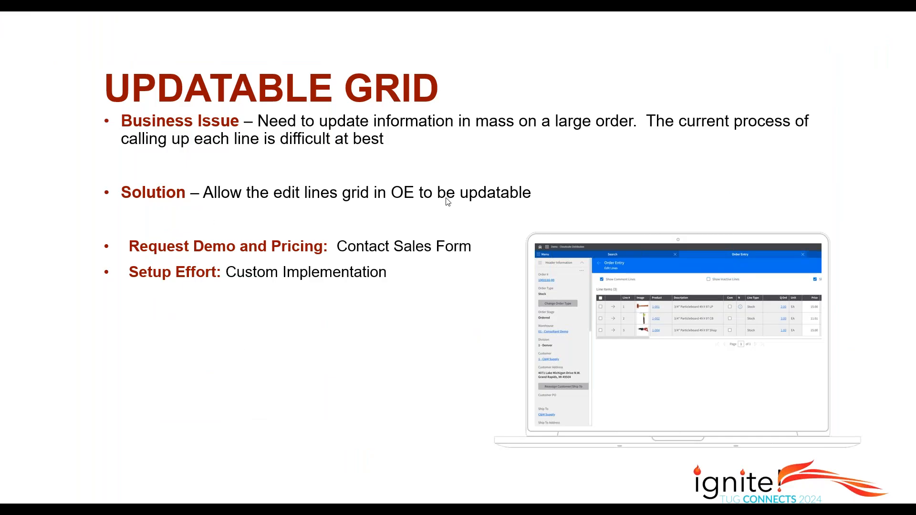
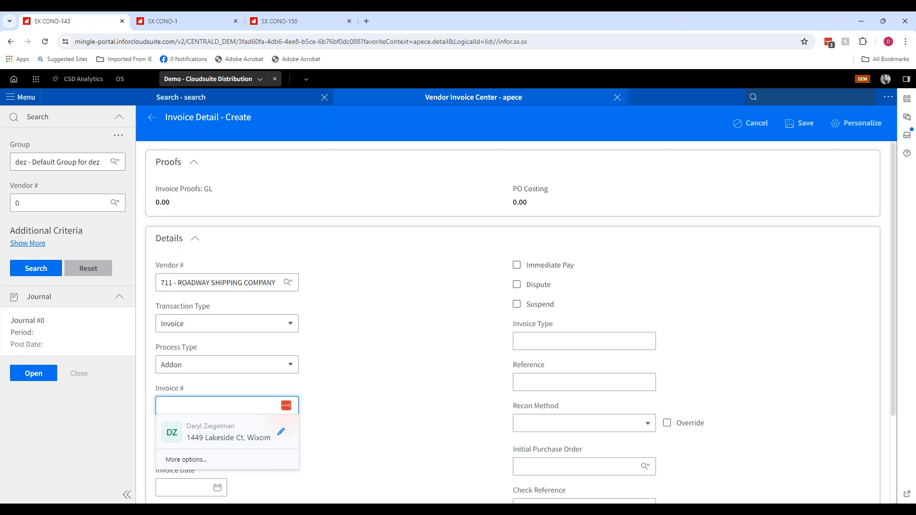
- Complete invoice number RS0718 with amount 45 and today's date, and save the addon invoice
type("0718")
key("Tab")
type("45")
key("Tab")
key("t")
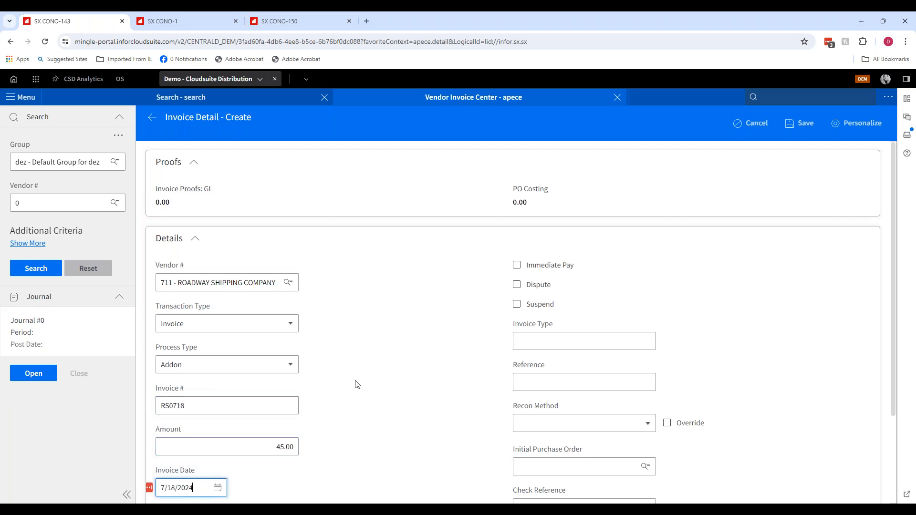
key("Tab")
left_click(795, 124)
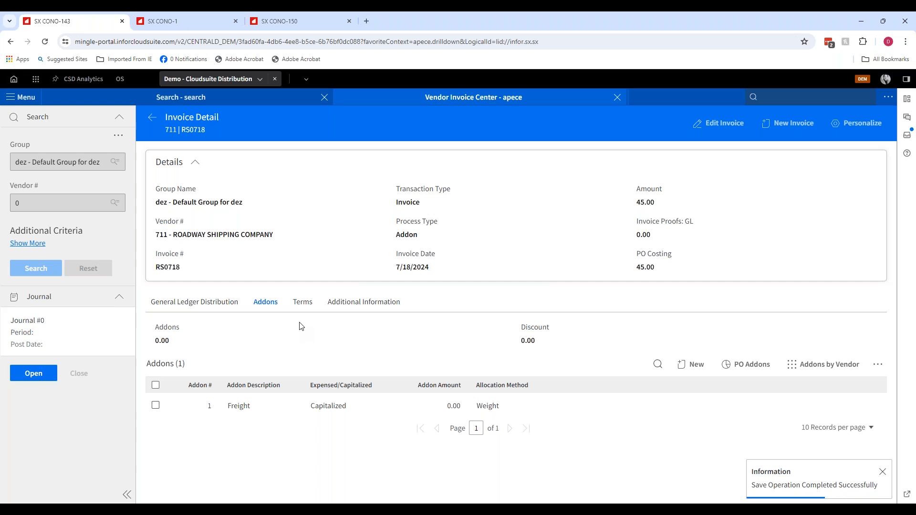
- Apply the freight addon from purchase order 1000736-00 to the invoice through PO Addons and save it
left_click(749, 367)
left_click(221, 174)
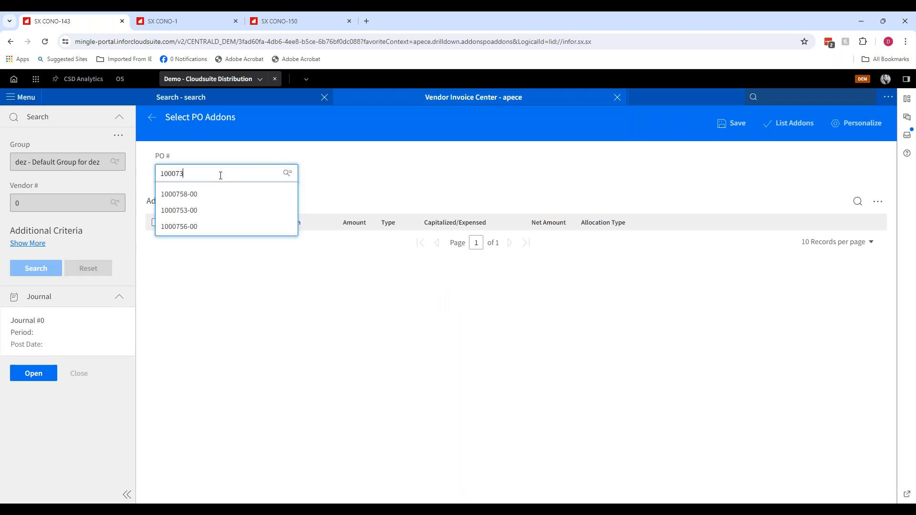
key("Tab")
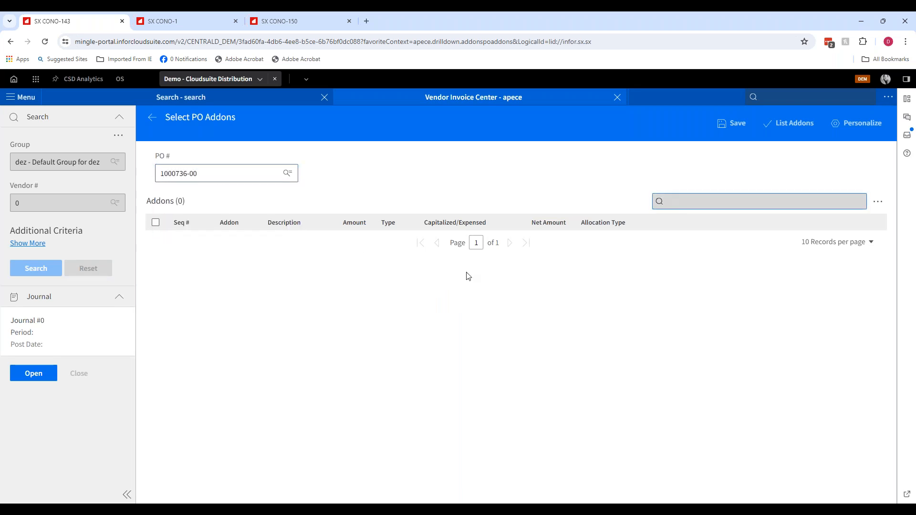
left_click(730, 128)
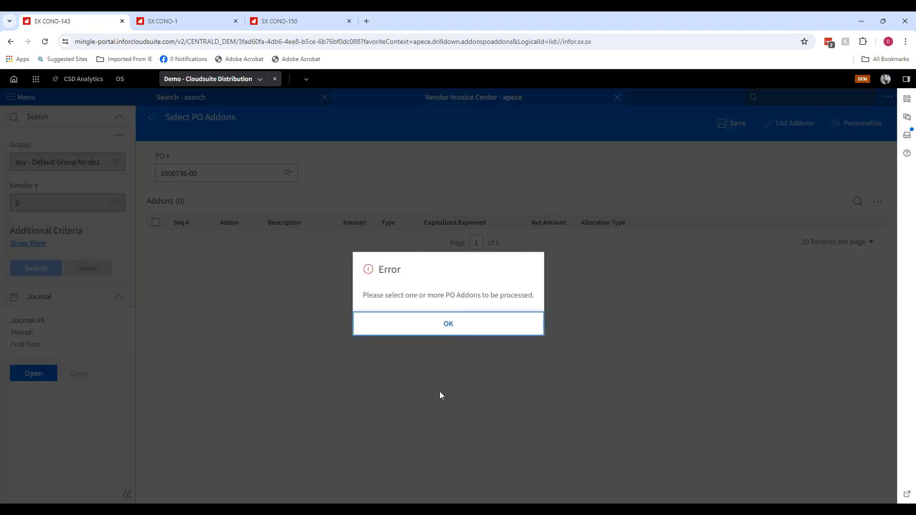
left_click(448, 324)
left_click(789, 125)
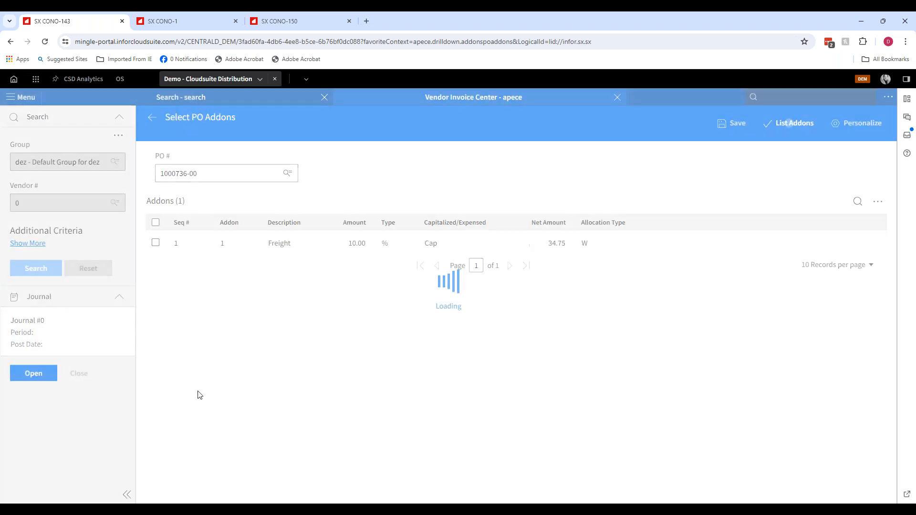
left_click(155, 243)
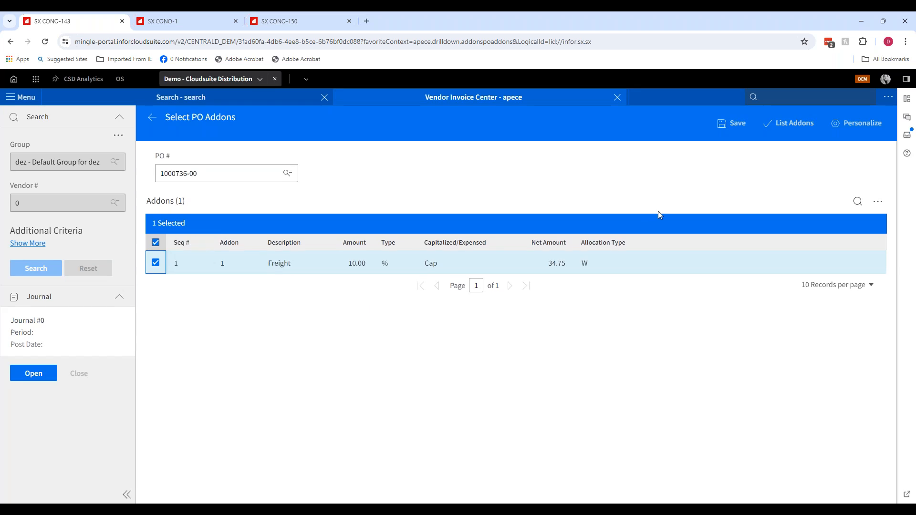
left_click(738, 124)
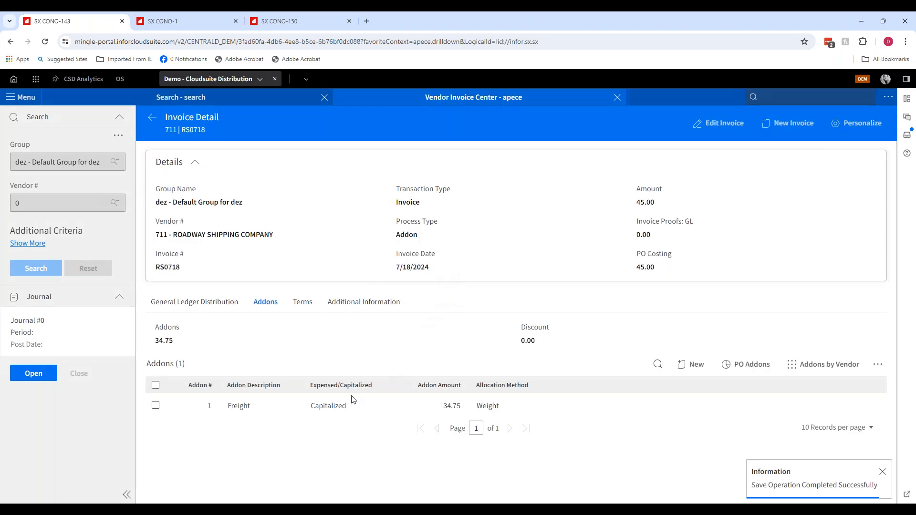
- Apply the freight addon from purchase order 1000737-00 to the invoice through PO Addons and save it
left_click(746, 365)
left_click(186, 174)
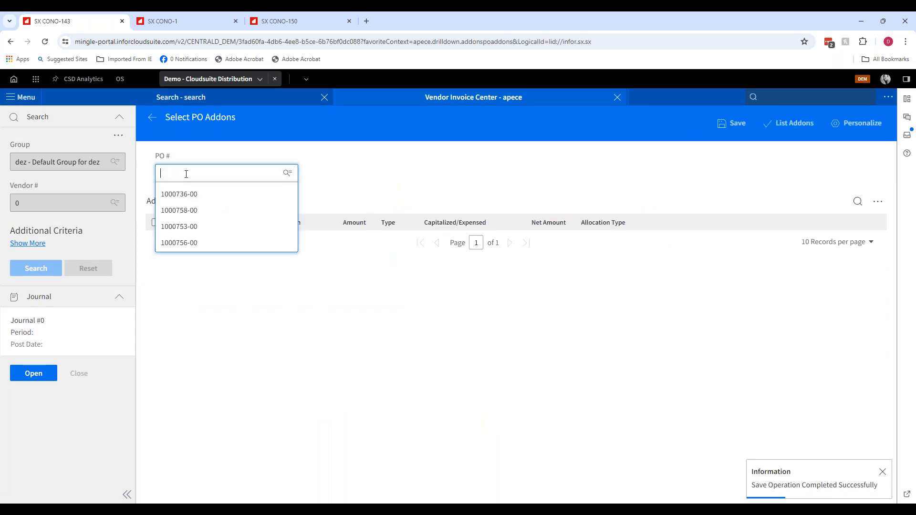
type("10007")
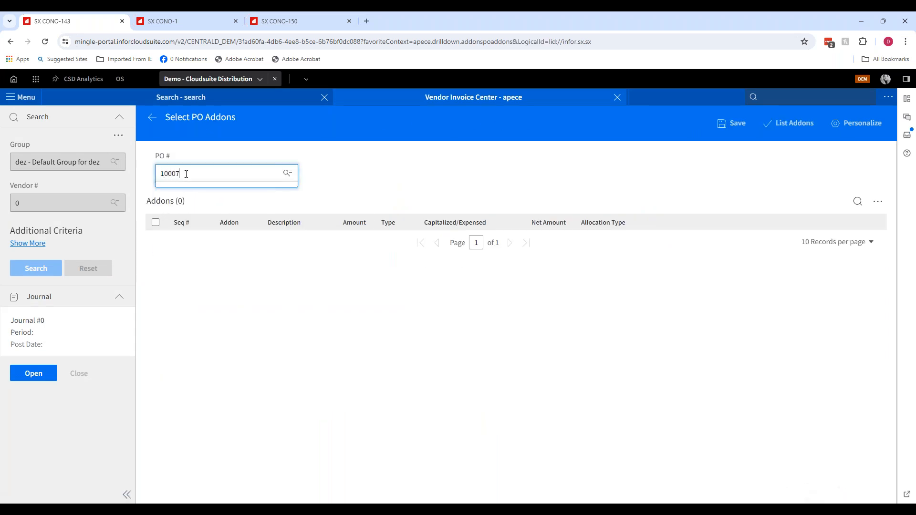
type("37-00")
key("Tab")
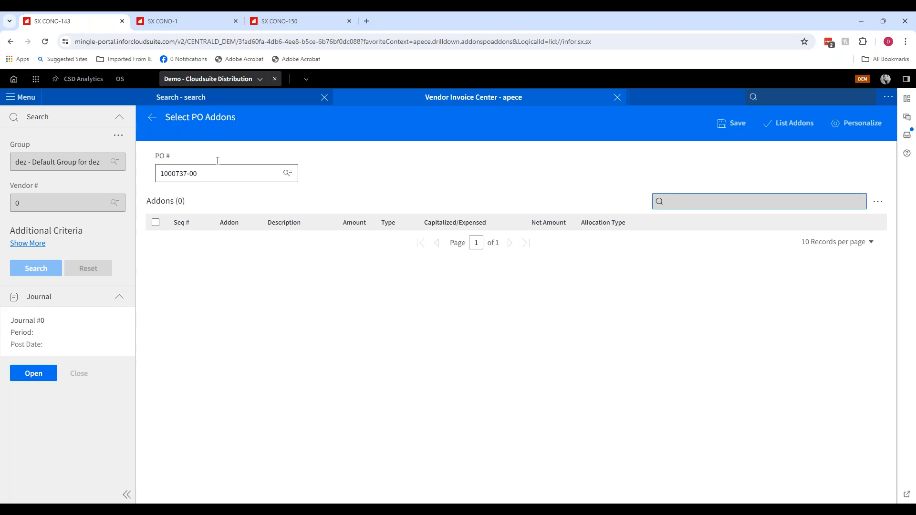
left_click(808, 124)
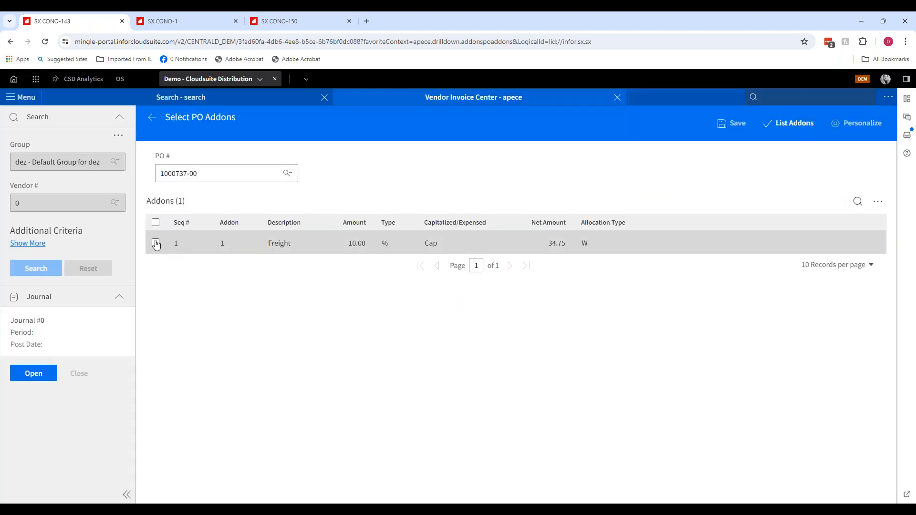
left_click(155, 245)
left_click(729, 125)
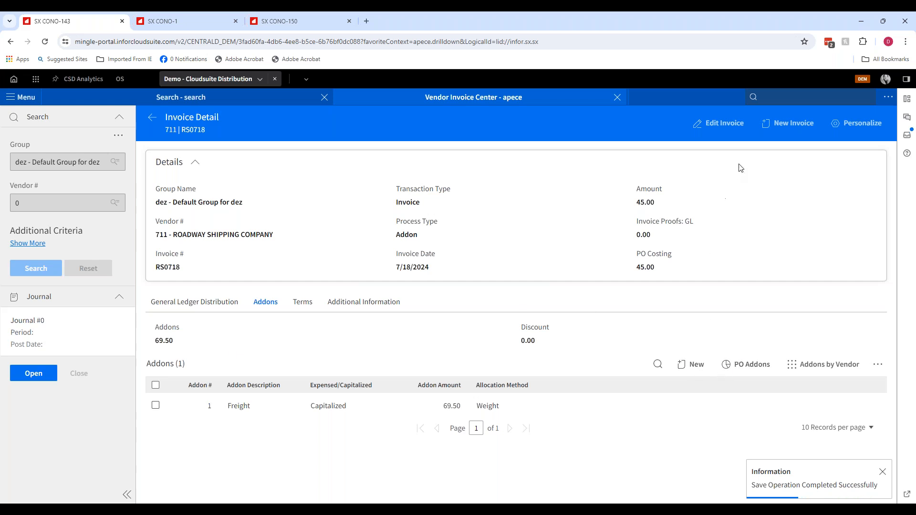
- Apply the freight addon from purchase order 1000738-00 to the invoice through PO Addons and save it
left_click(746, 364)
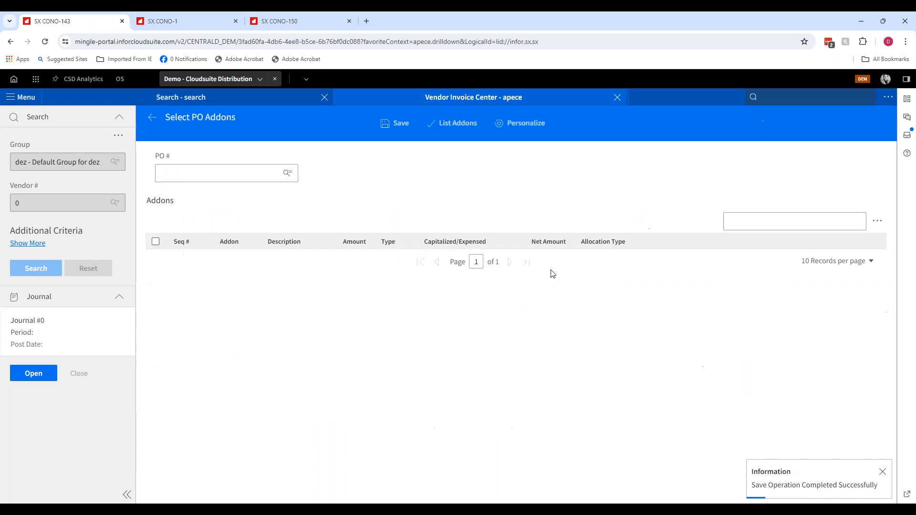
left_click(207, 174)
type("1000738-00")
key("Tab")
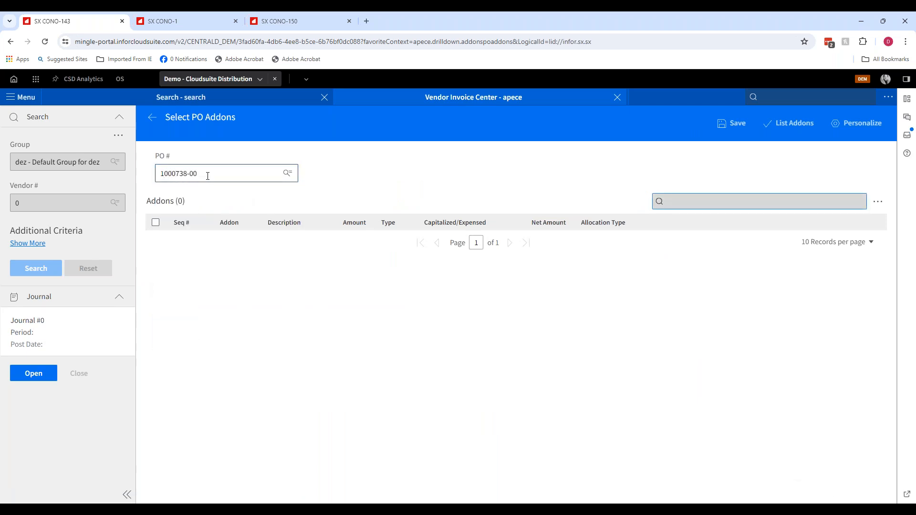
left_click(801, 125)
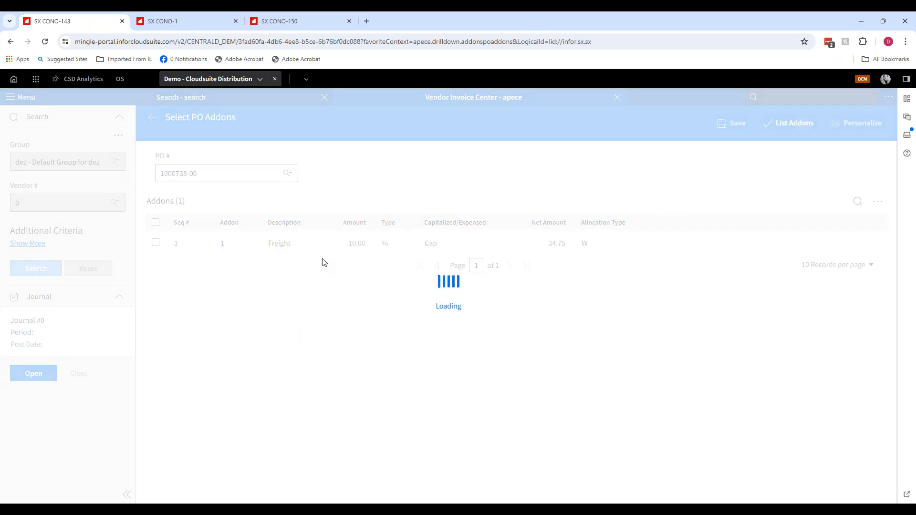
left_click(737, 122)
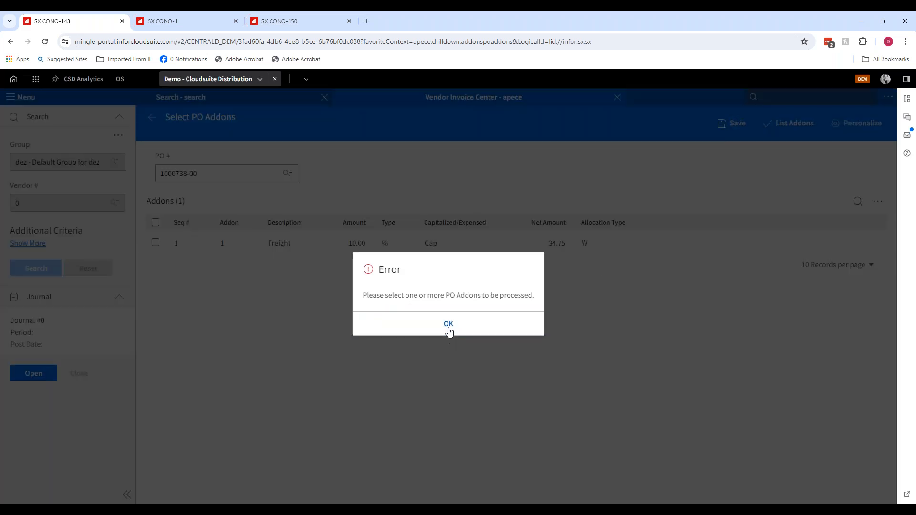
left_click(448, 325)
left_click(156, 243)
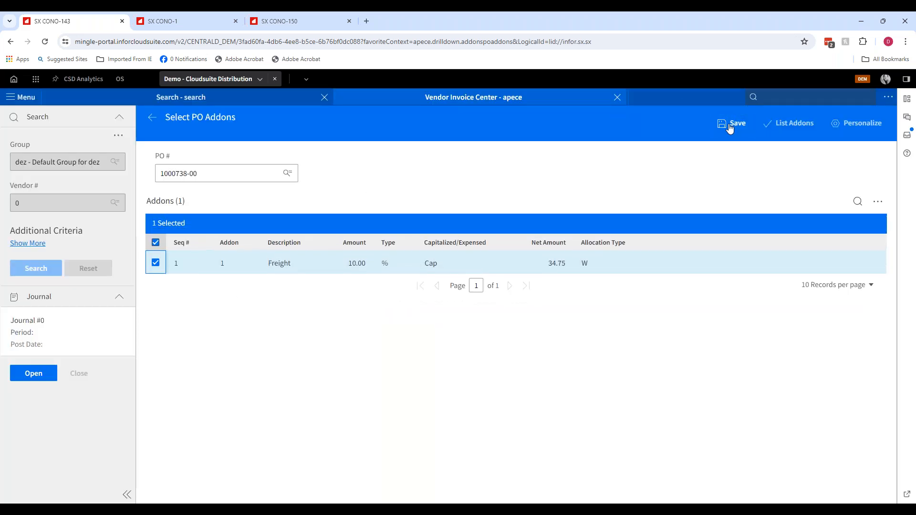
left_click(730, 123)
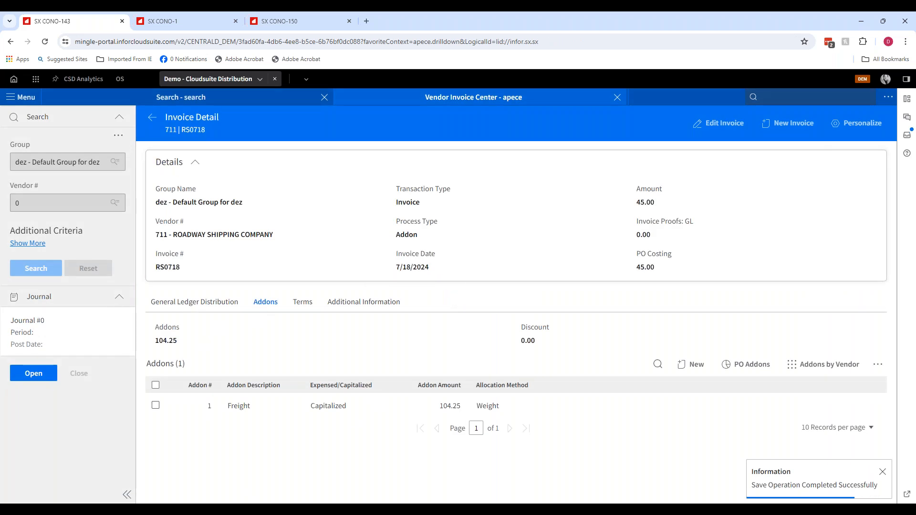
- View the invoice's purchase orders as headers only
left_click(155, 405)
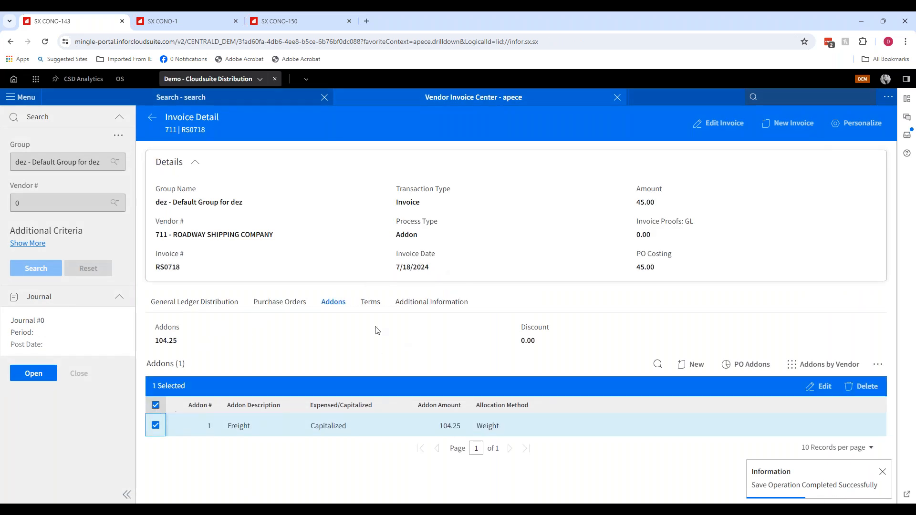
left_click(270, 309)
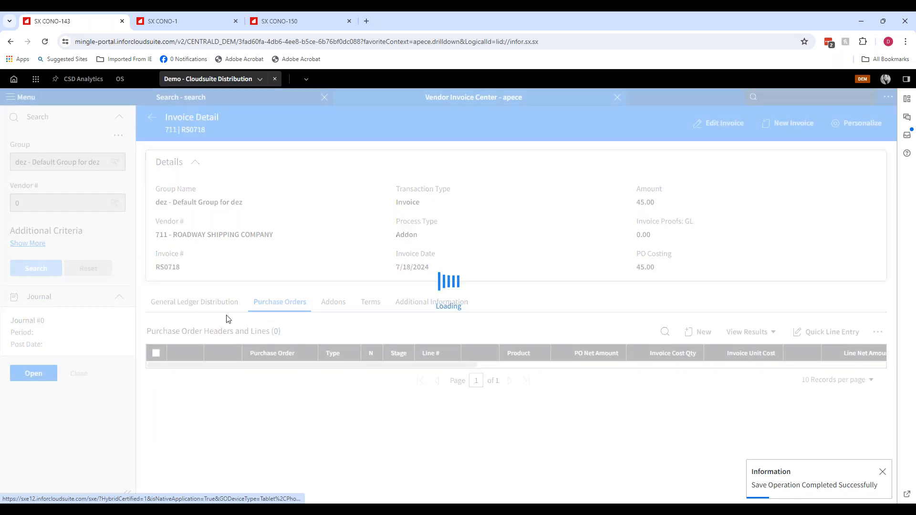
left_click(747, 332)
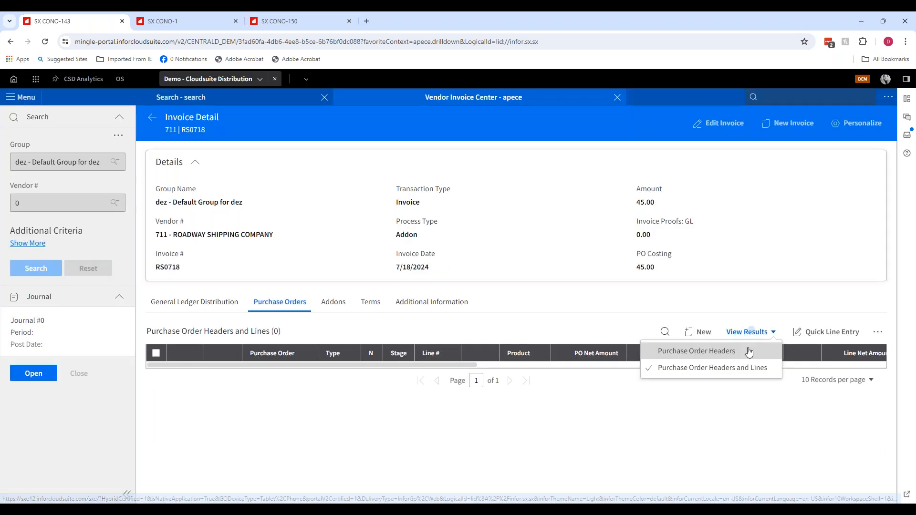
left_click(728, 354)
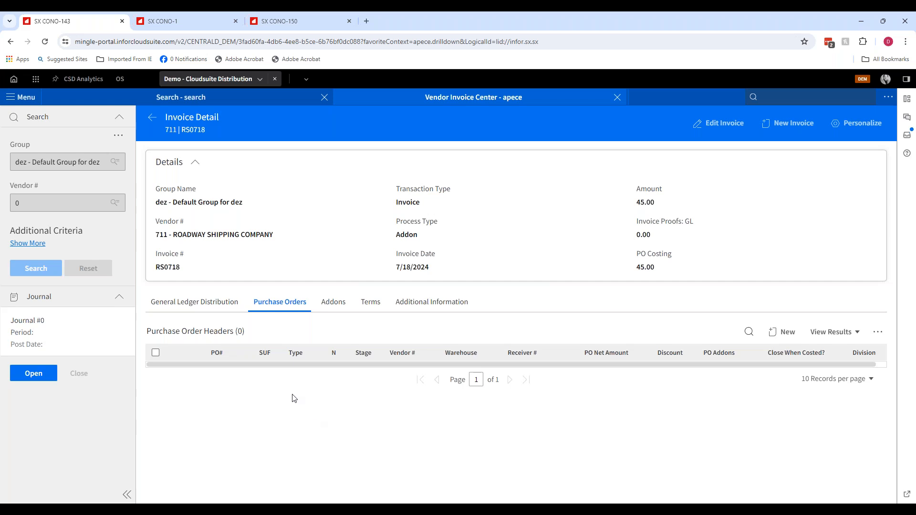
- Return to the invoice list and delete invoice RS0718
left_click(152, 117)
left_click(159, 291)
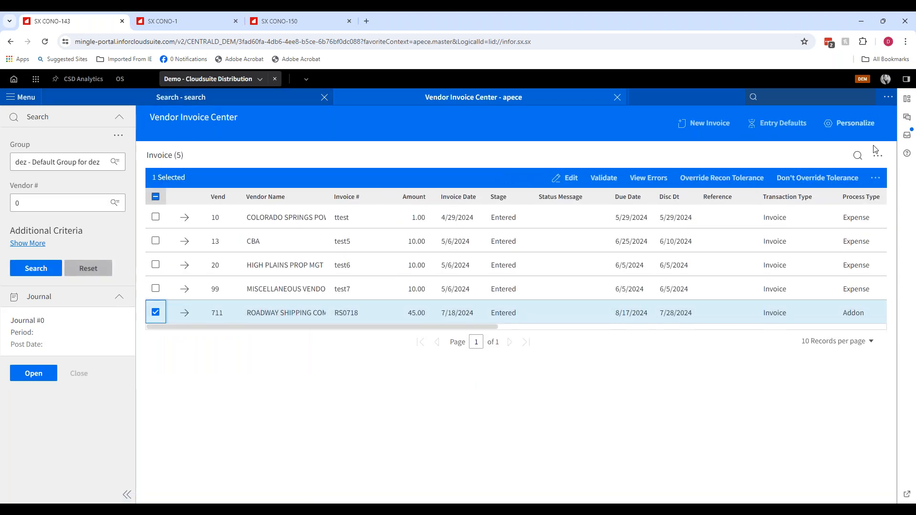
left_click(874, 178)
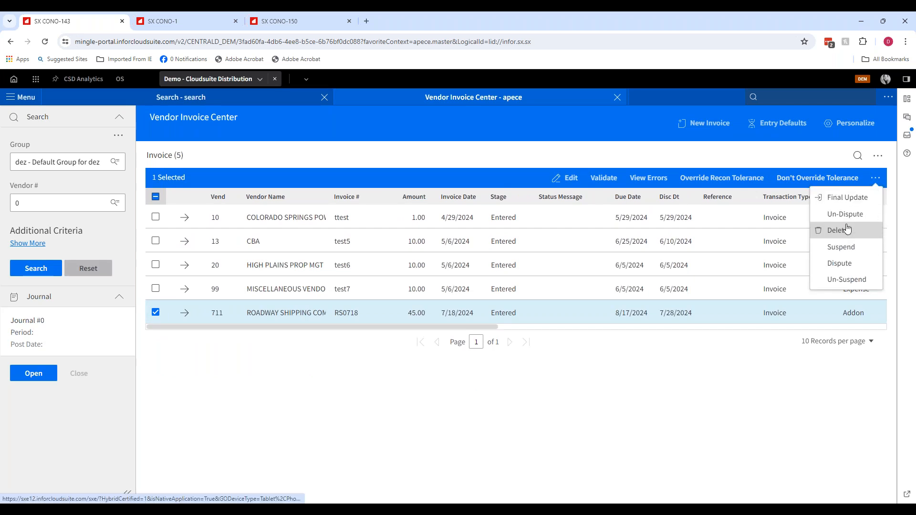
left_click(858, 229)
left_click(472, 322)
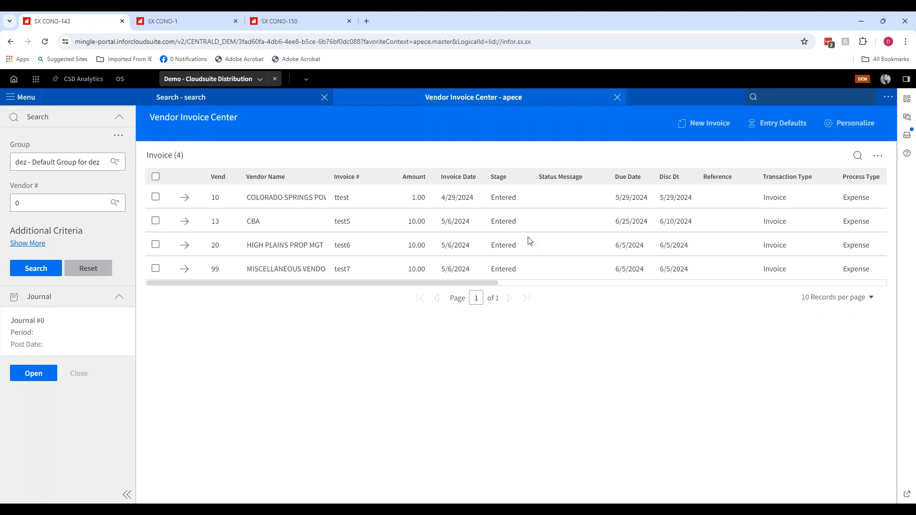
- Start a new invoice for vendor 711 - ROADWAY SHIPPING COMPANY with invoice number RS0718
left_click(717, 125)
left_click(200, 282)
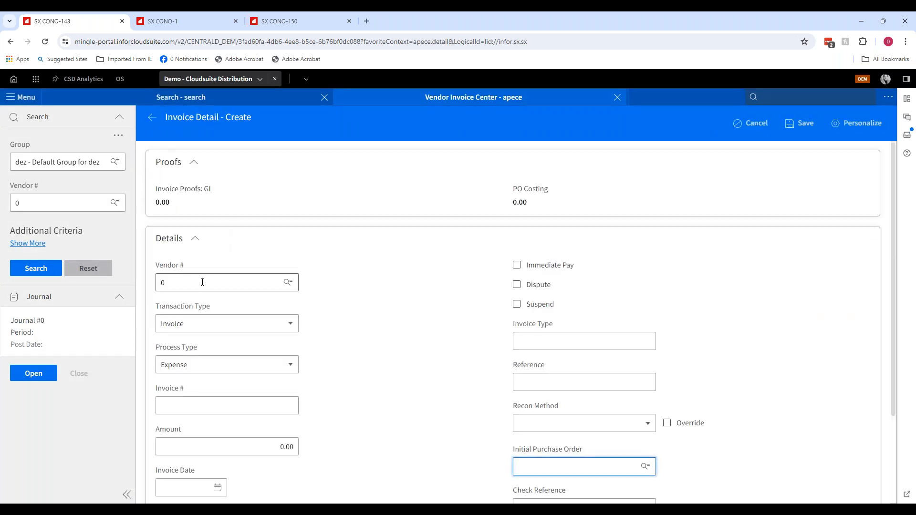
left_click(200, 304)
left_click(184, 406)
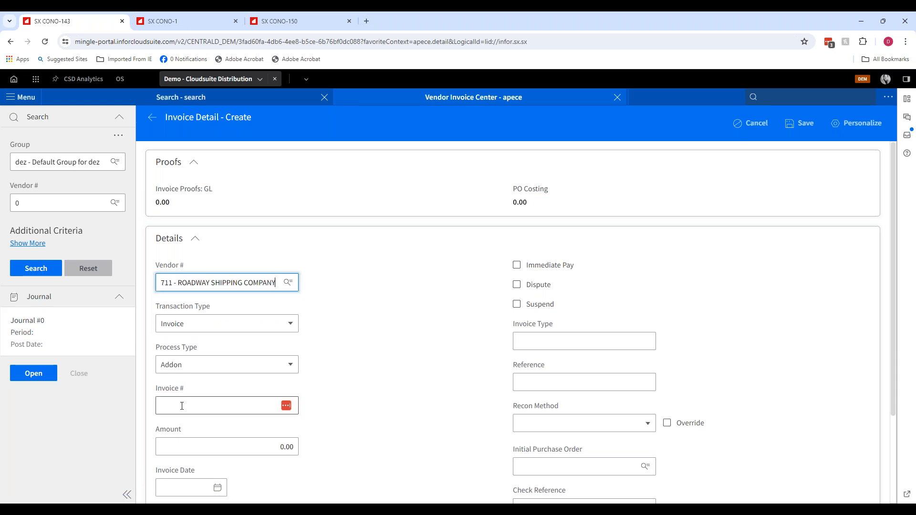
type("RS")
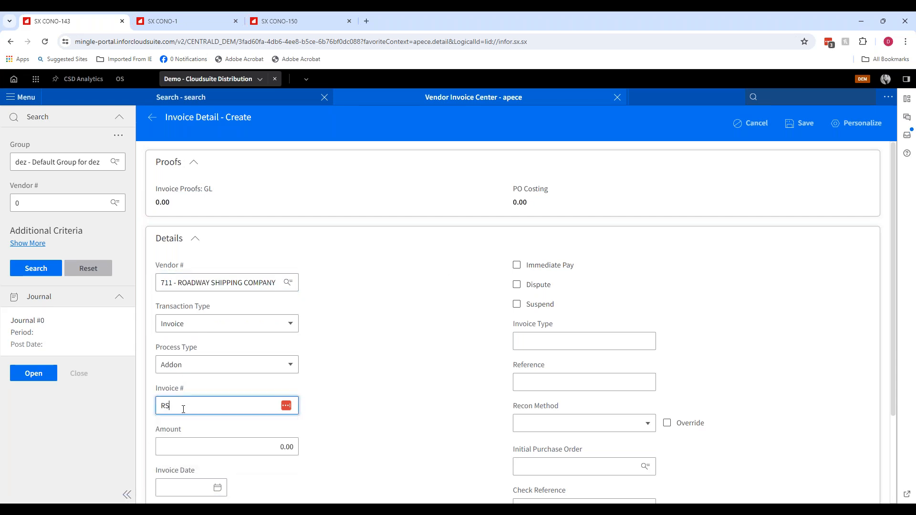
type("0718")
key("Tab")
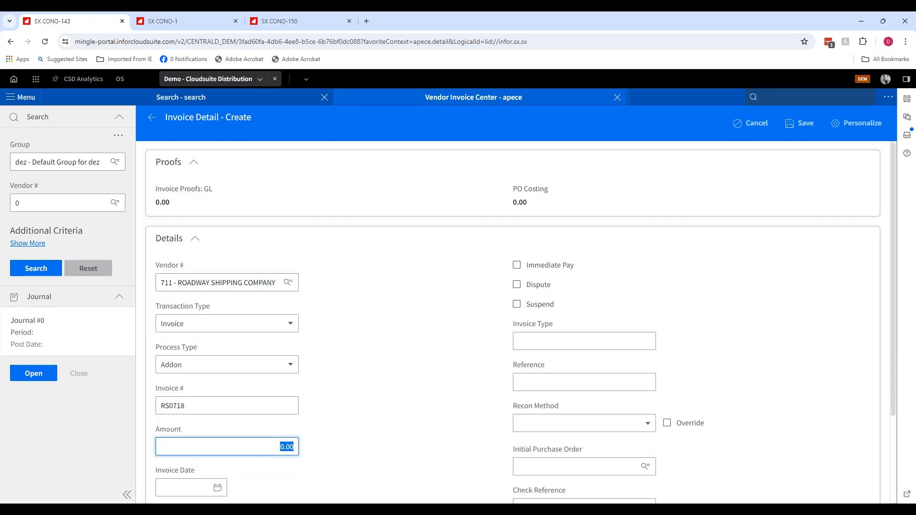
- Set the invoice amount to 45.00 and the invoice date to today, then save the invoice
type("9")
type("5")
key("Tab")
type("t")
key("Tab")
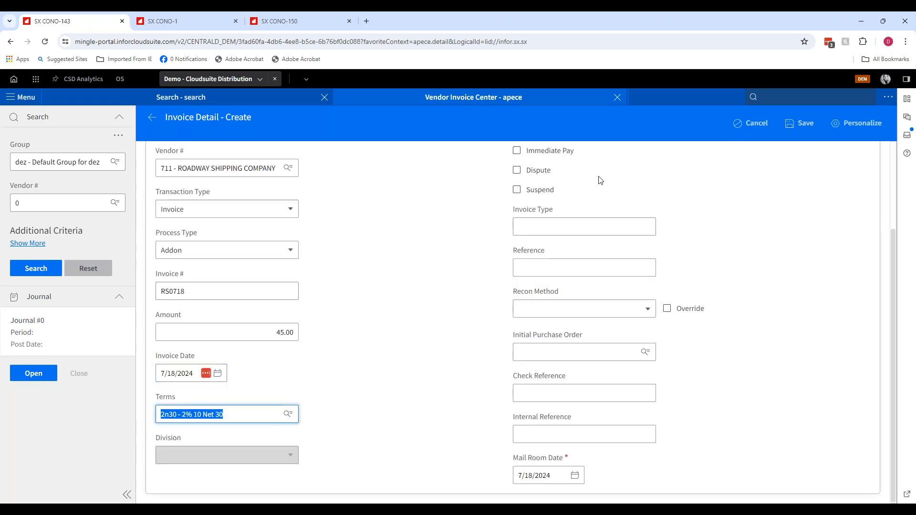
left_click(796, 124)
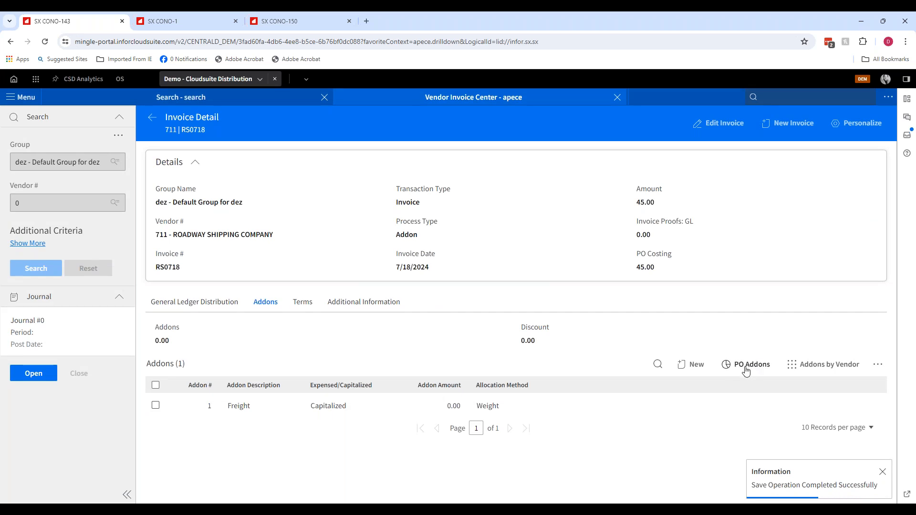
- Open Addons by Vendor and choose vendor 501 - Lousiana Pacific
left_click(834, 371)
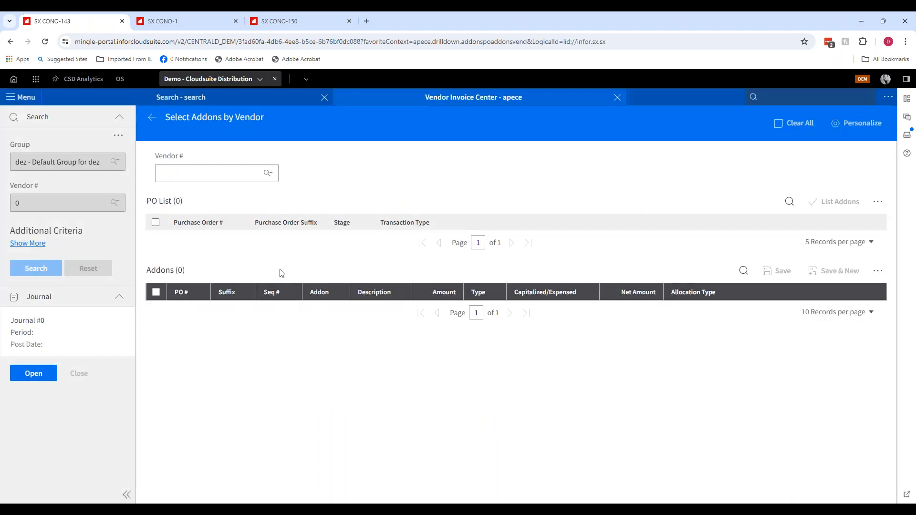
left_click(187, 170)
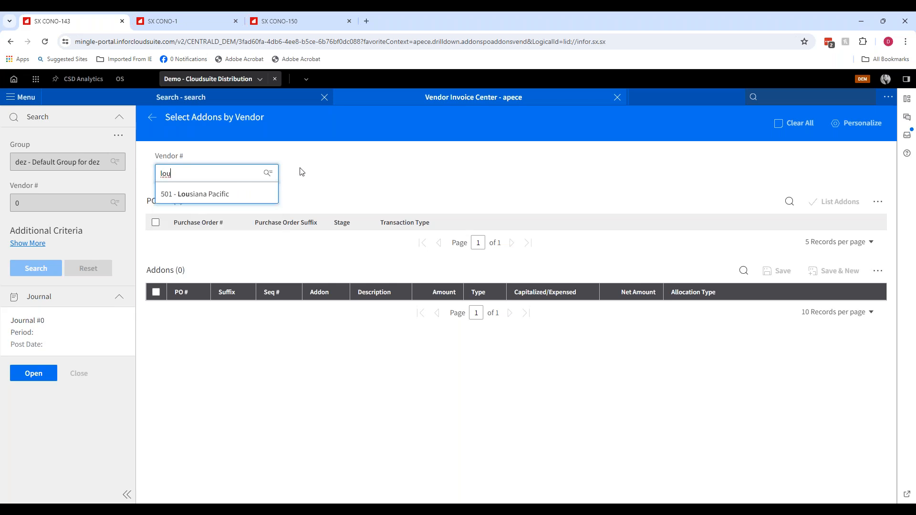
left_click(206, 195)
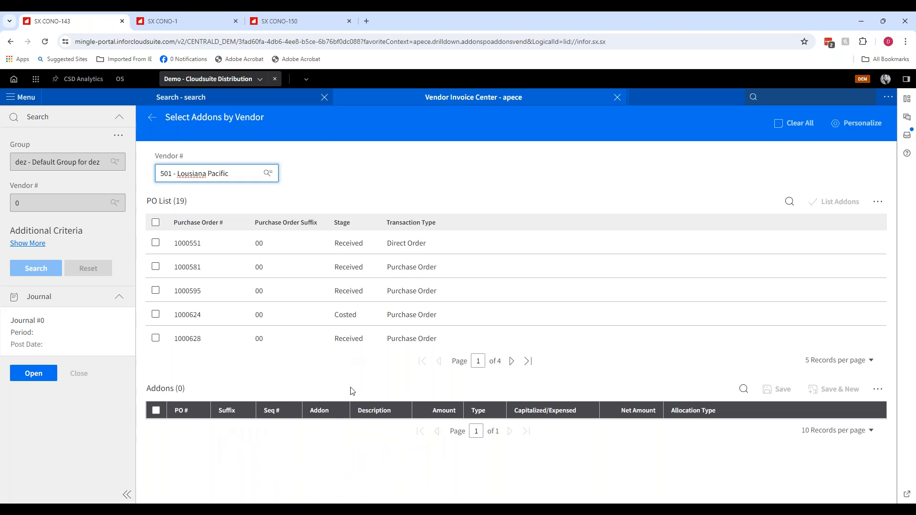
- Select purchase orders 1000736, 1000737 and 1000738 across the PO list pages and list their addons
left_click(527, 361)
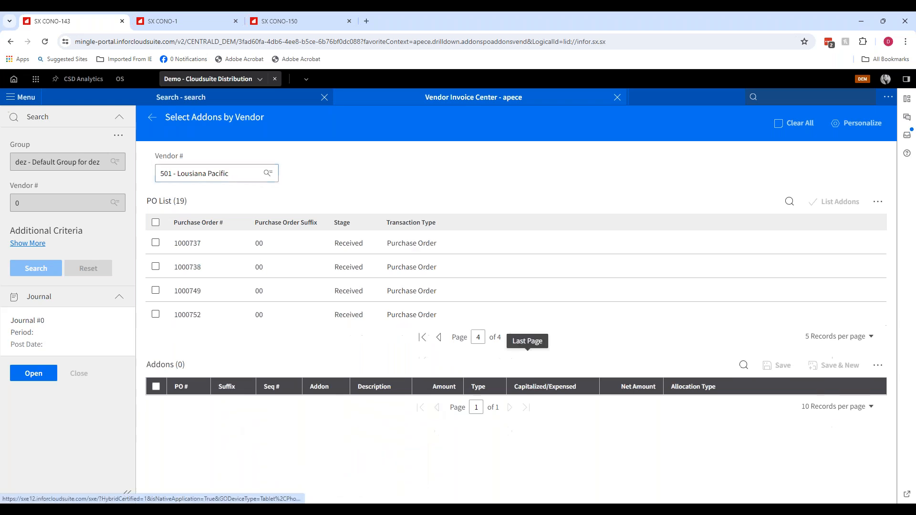
left_click(438, 337)
left_click(155, 338)
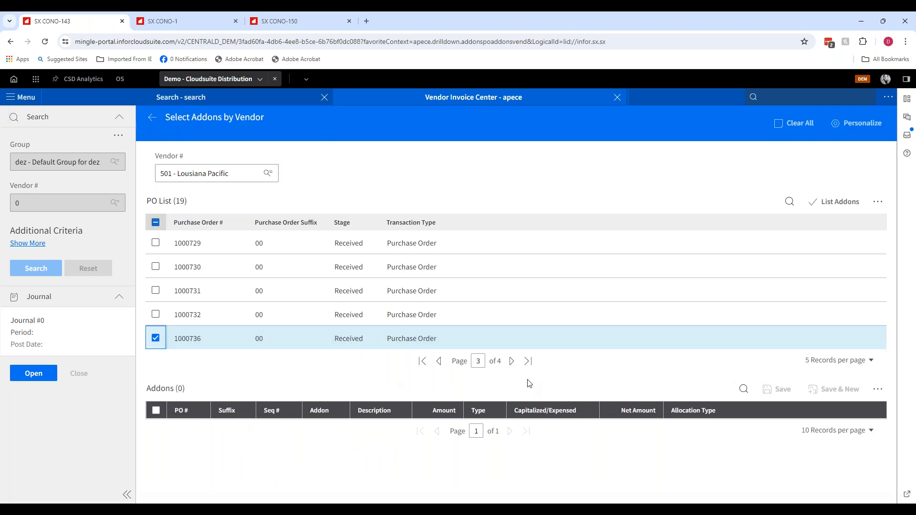
left_click(512, 362)
left_click(158, 244)
left_click(156, 265)
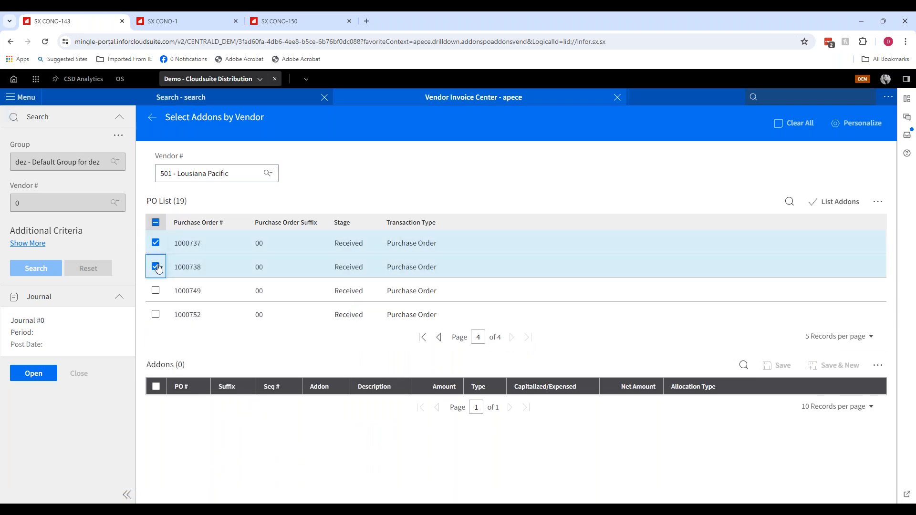
left_click(826, 204)
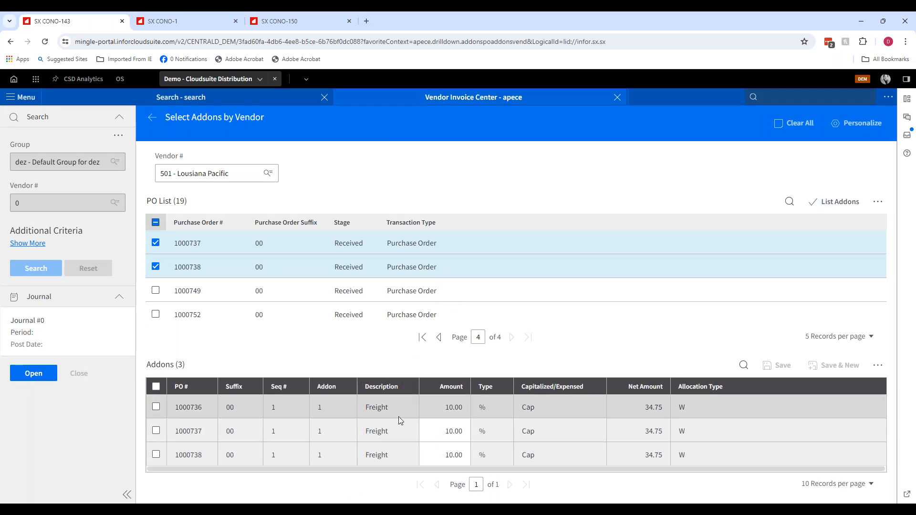
- Set the freight addon amount to 15 on each of the three purchase orders
left_click(444, 405)
type("15")
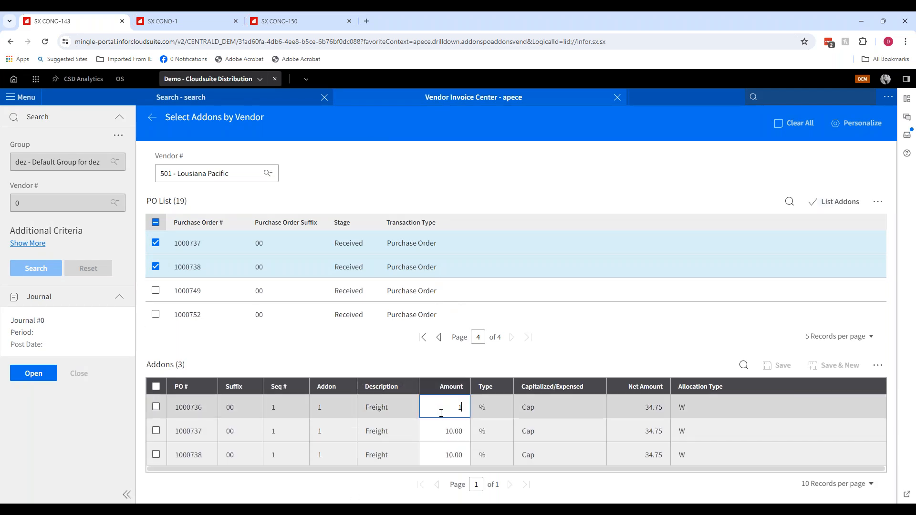
left_click(442, 434)
type("15")
left_click(439, 451)
type("15")
key("Tab")
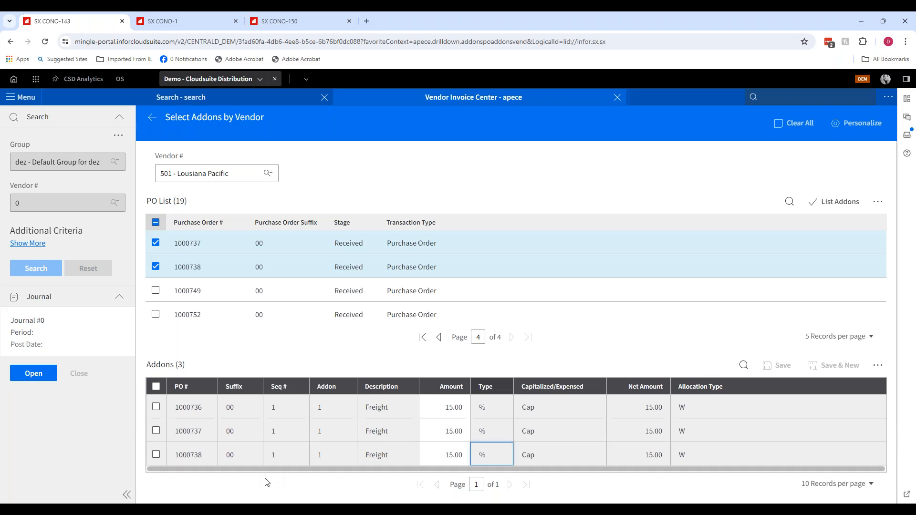
- Select all three addons and save them to the invoice
left_click(160, 389)
left_click(159, 387)
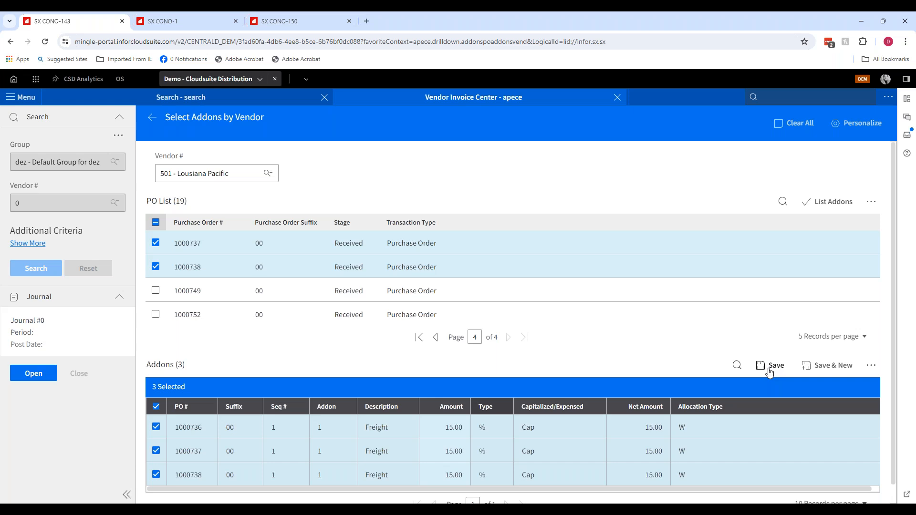
left_click(769, 367)
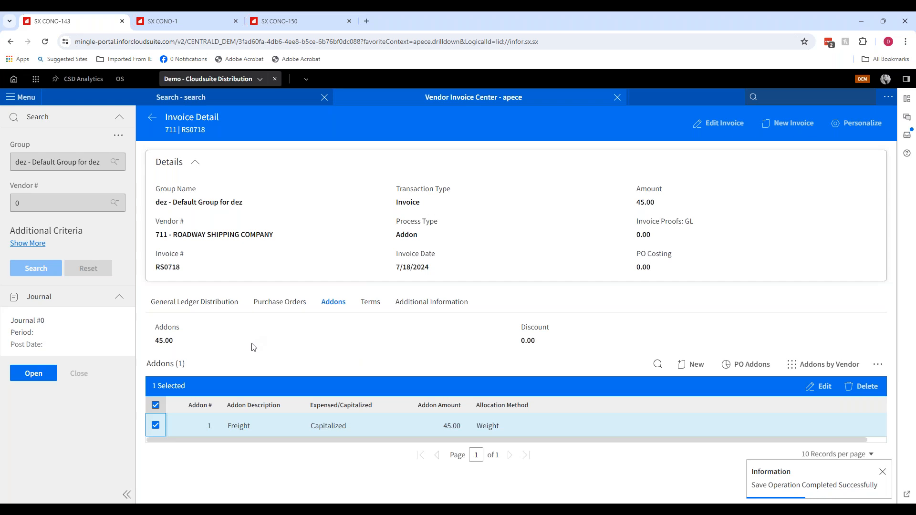
- Review the invoice's purchase orders, switching the view to Purchase Order Headers
left_click(279, 309)
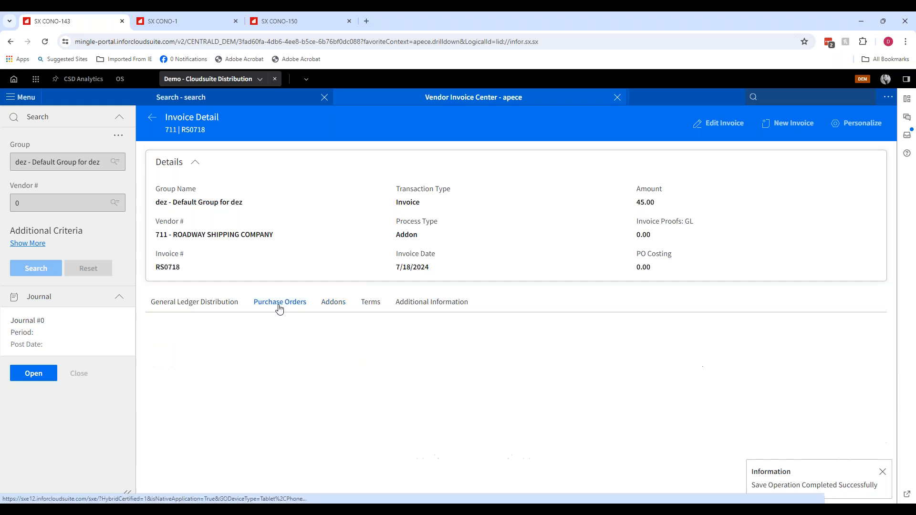
left_click(746, 332)
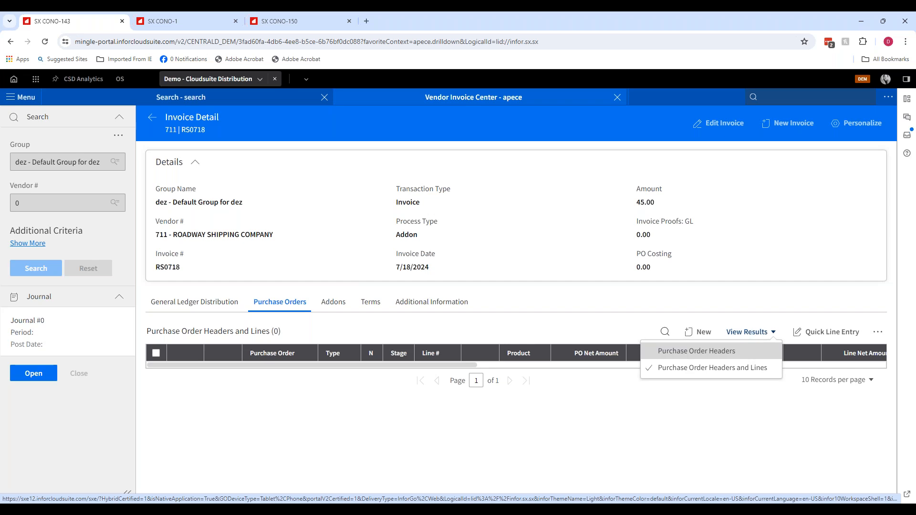
left_click(747, 350)
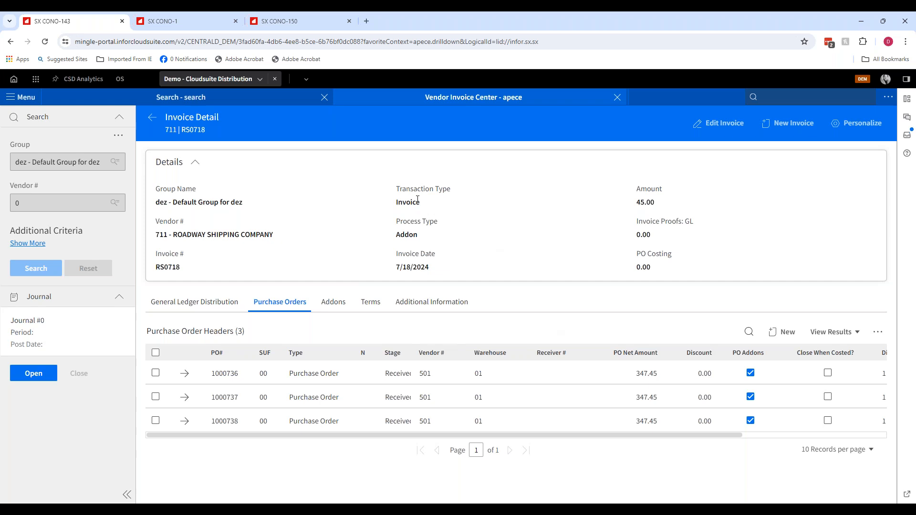
- Return to the invoice list and delete invoice RS0718
left_click(152, 118)
left_click(156, 293)
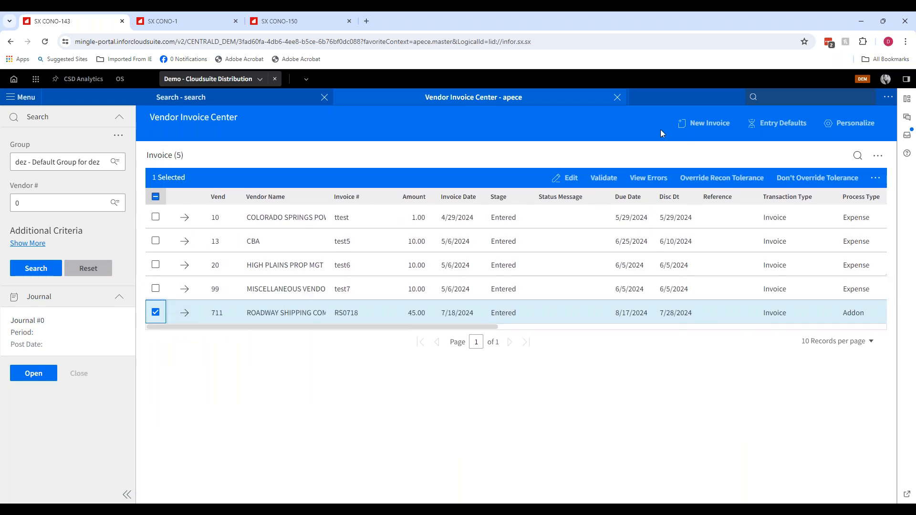
left_click(875, 178)
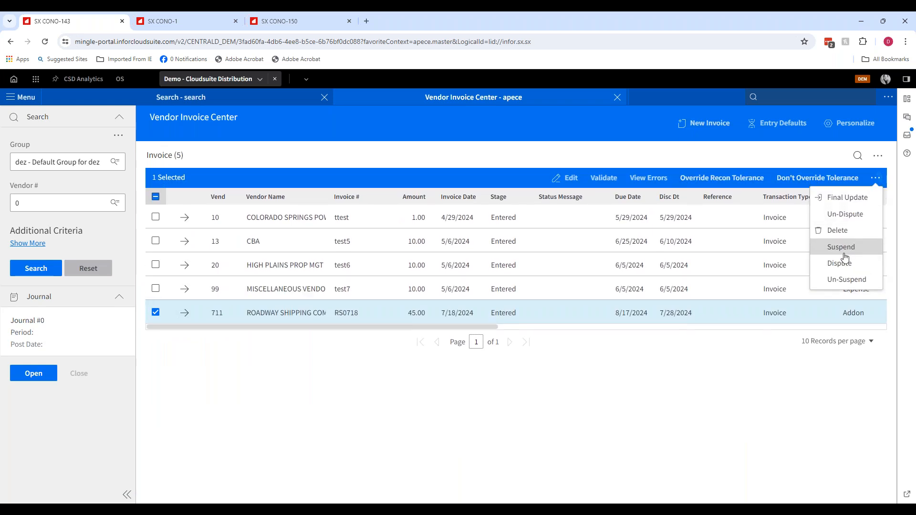
left_click(842, 230)
left_click(474, 327)
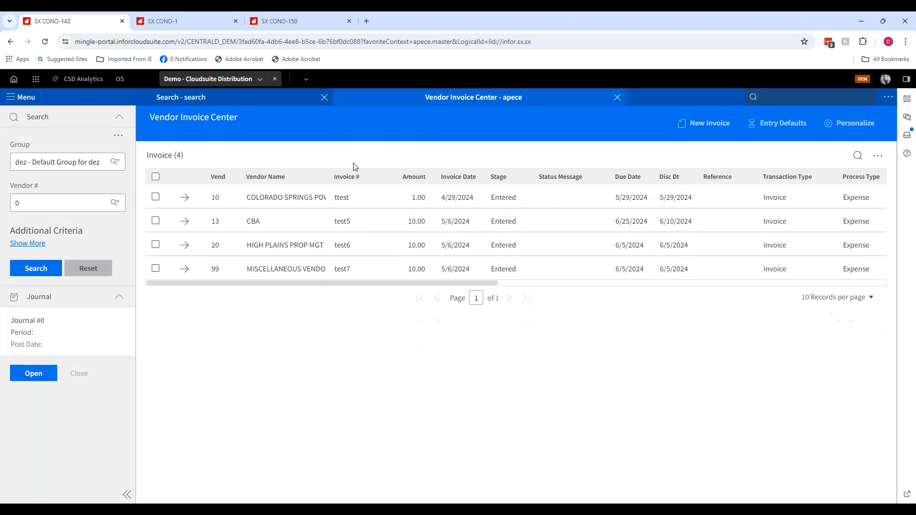
- Close the Vendor Invoice Center and advance the PowerPoint slide show to the next slide
left_click(617, 97)
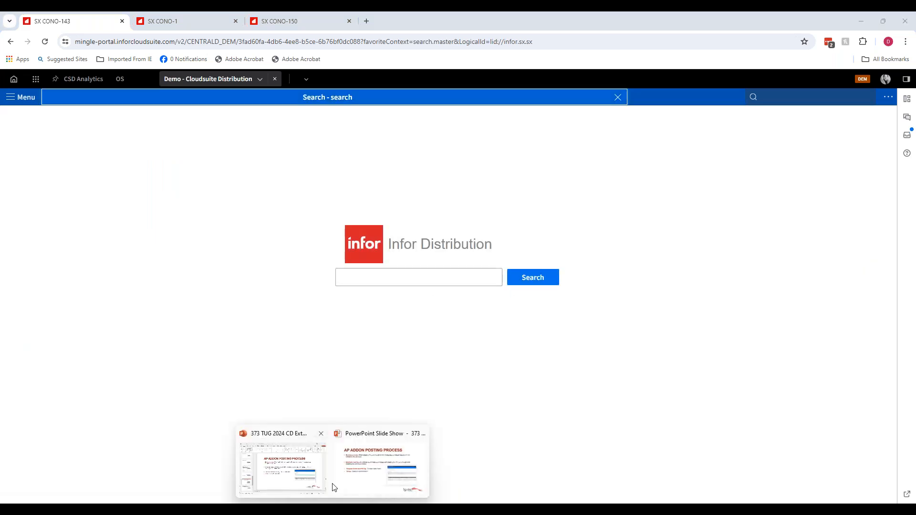
left_click(336, 482)
key("Right")
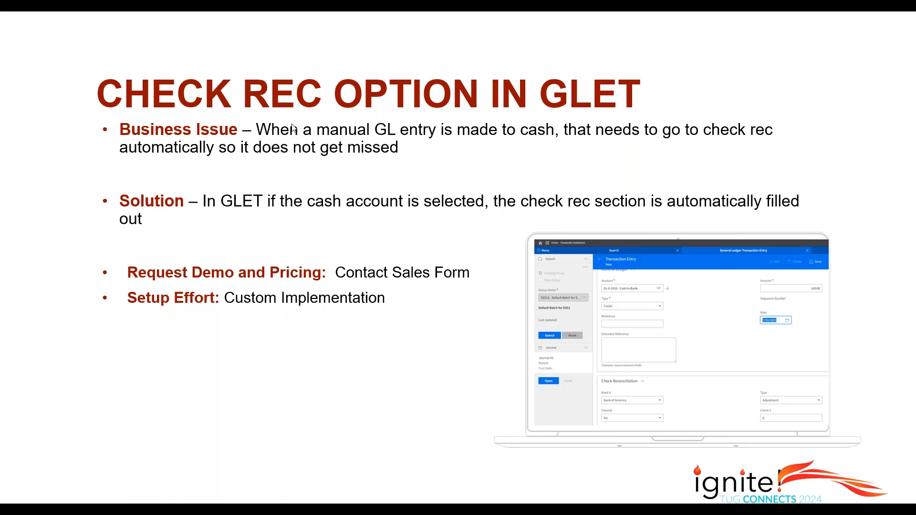
- Switch back to the browser and open General Ledger Transaction Entry by searching for glet
key("alt+Tab")
left_click(779, 95)
type("glet")
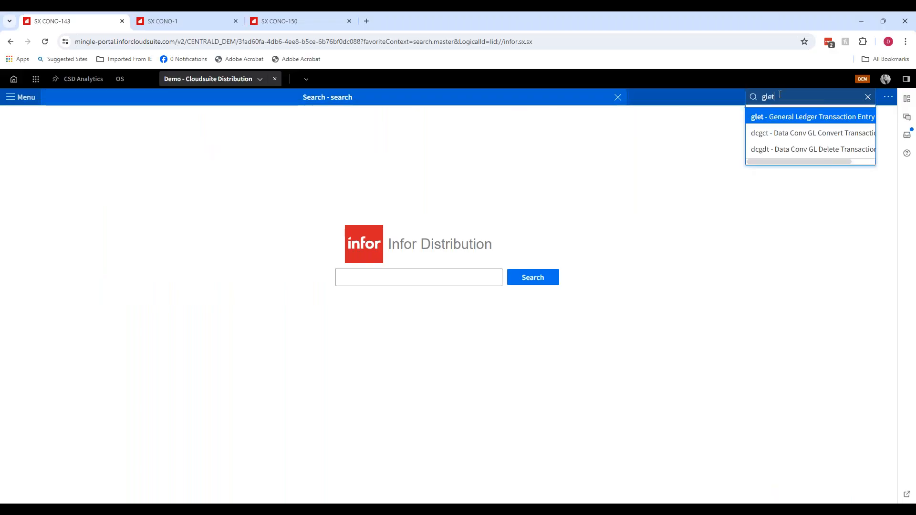
key("Return")
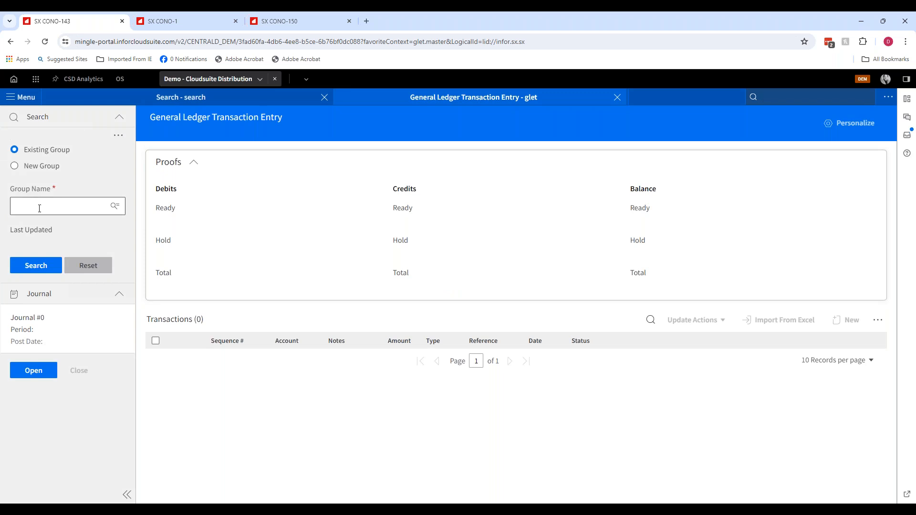
- Start a new GL transaction in group DZ0113 for account 01-0-7020 - Service Charges with type Debit
left_click(15, 165)
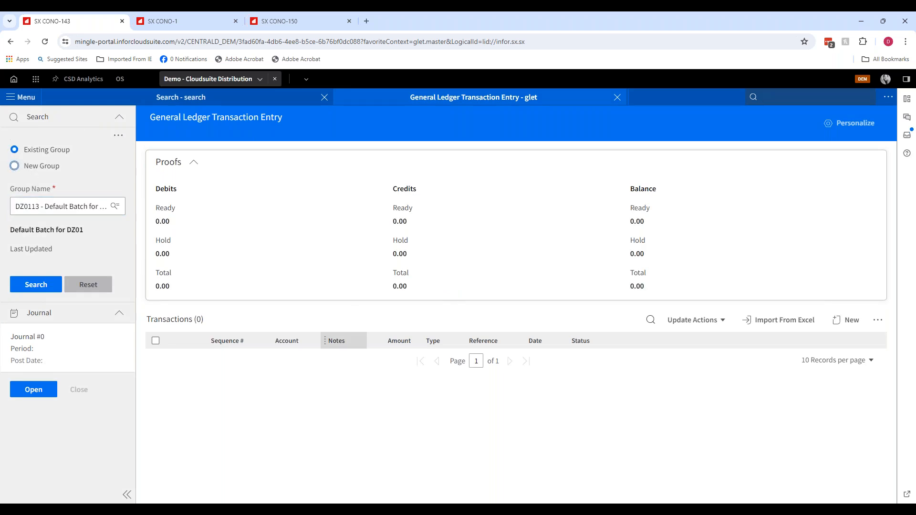
left_click(842, 327)
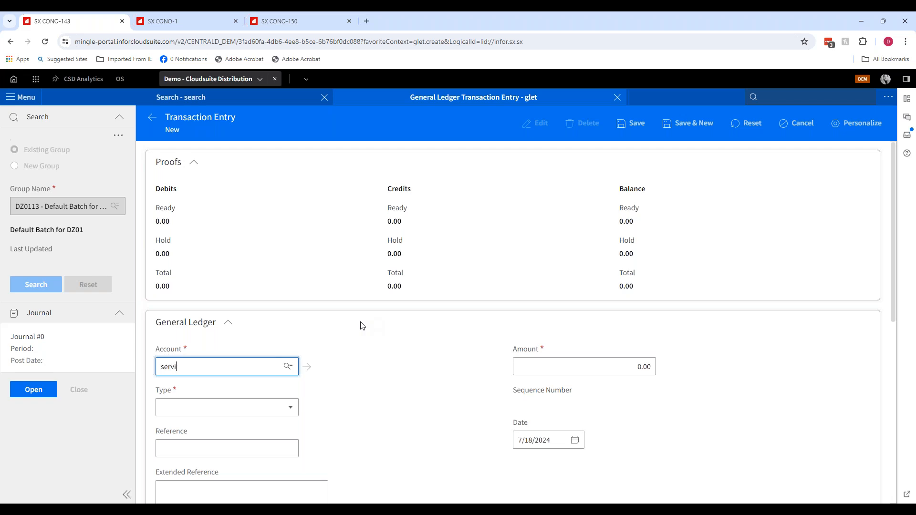
type("servi")
left_click(209, 385)
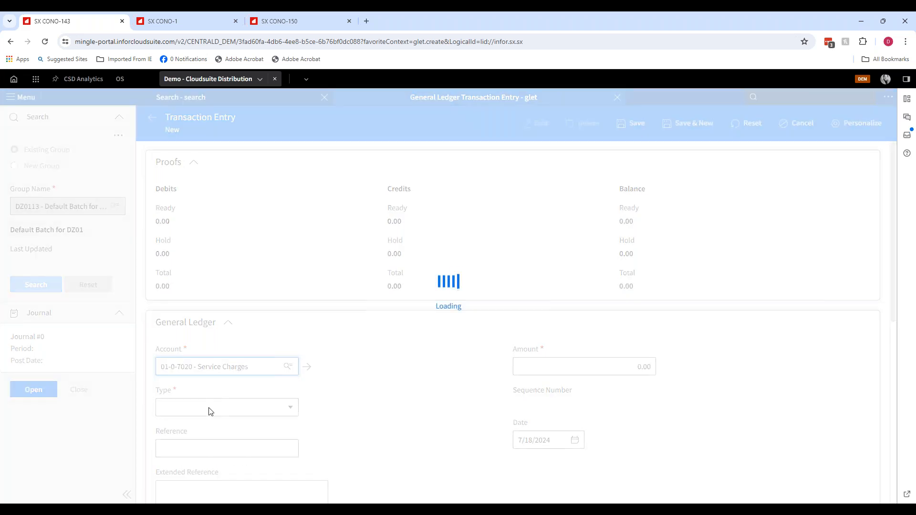
left_click(204, 408)
left_click(208, 441)
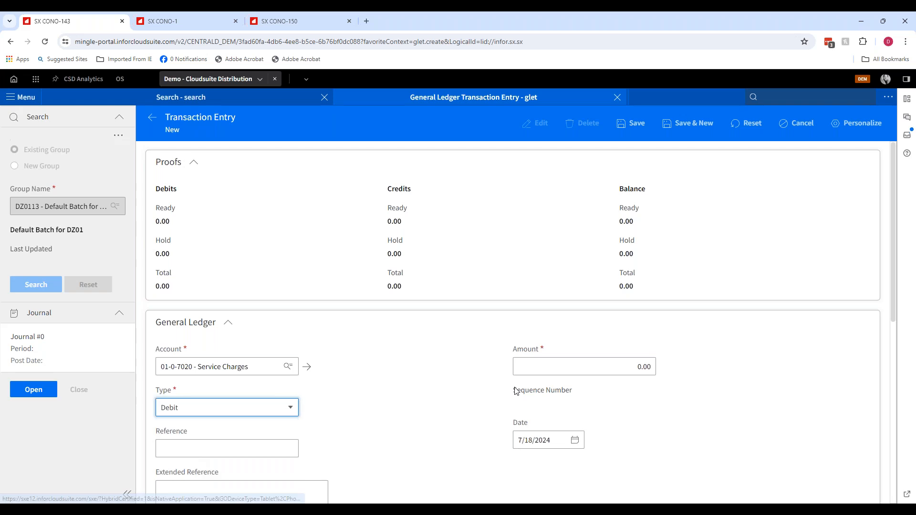
- Set the debit amount to 100 and save the transaction, starting a new one
left_click(587, 372)
type("100")
key("Tab")
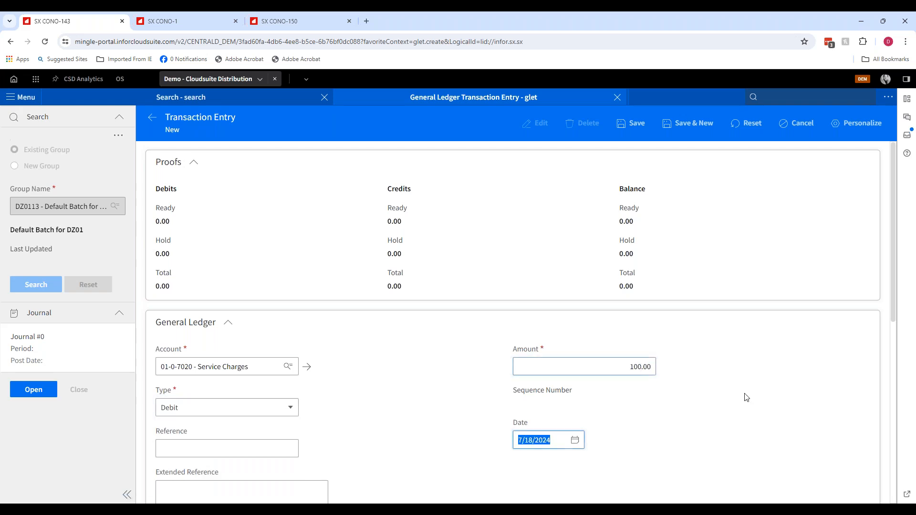
scroll(356, 309, "down", 5)
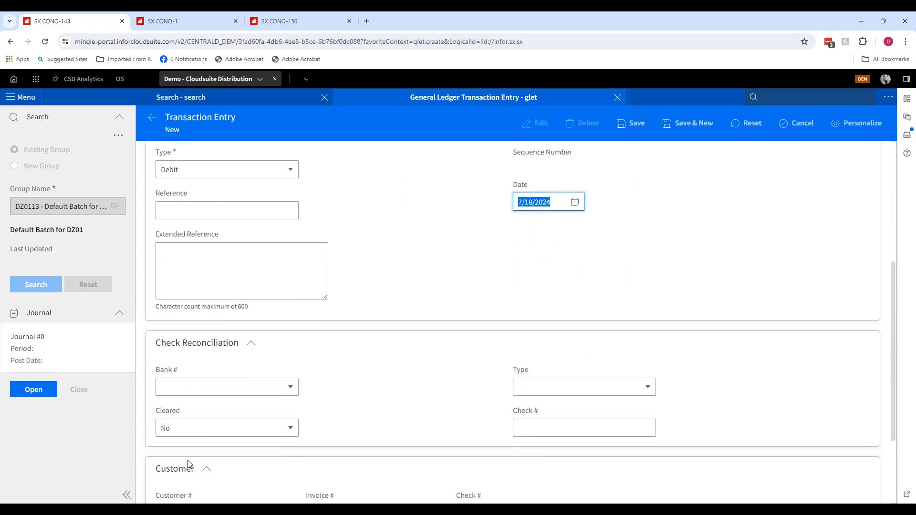
left_click(688, 123)
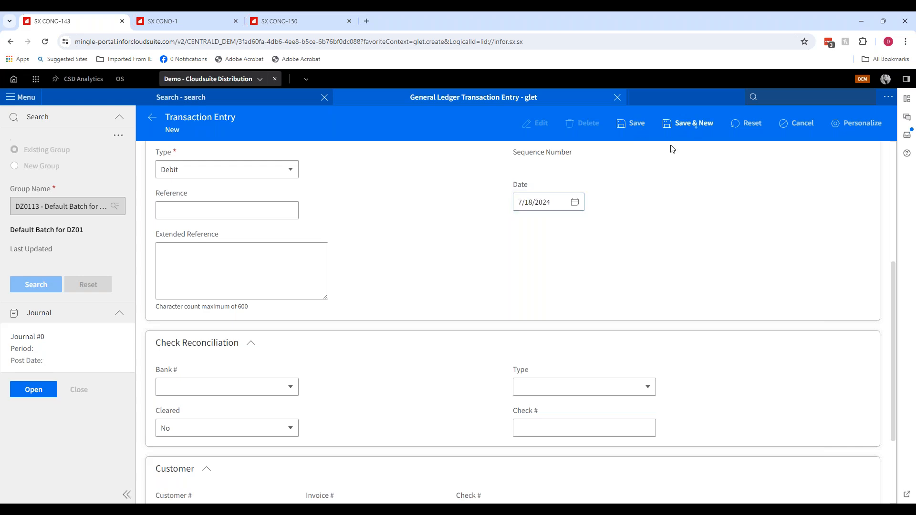
- Enter the second transaction for account 01-0-1010 - Cash In Bank with type Credit
type("cash")
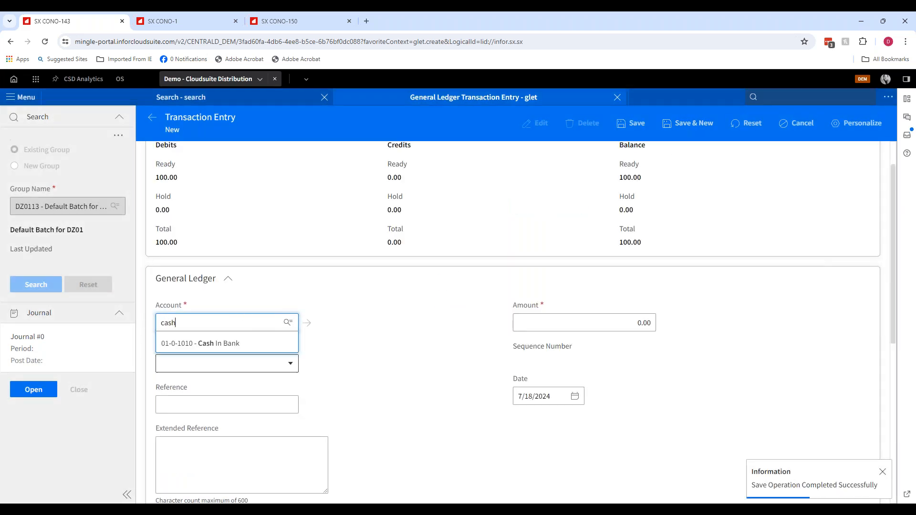
left_click(197, 341)
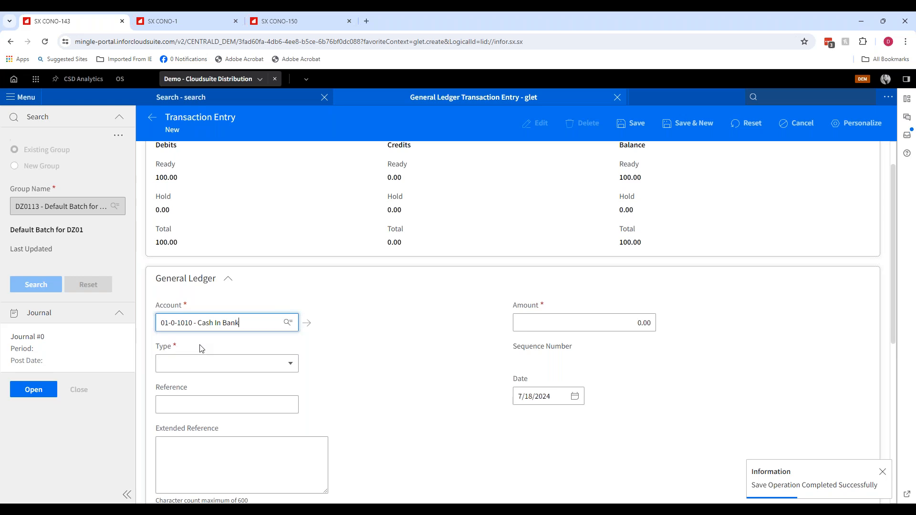
left_click(197, 365)
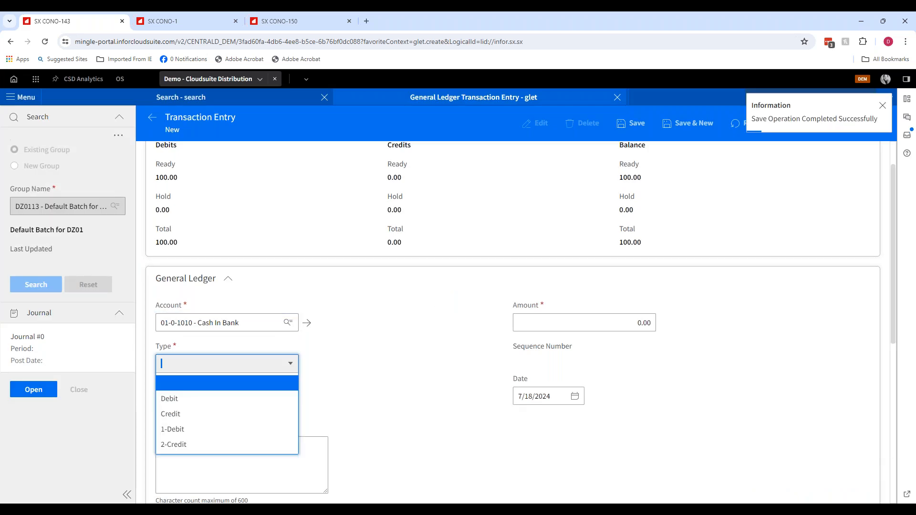
left_click(194, 412)
- Set the credit amount to 100 and save the transaction
left_click_drag(587, 328, 711, 326)
type("100")
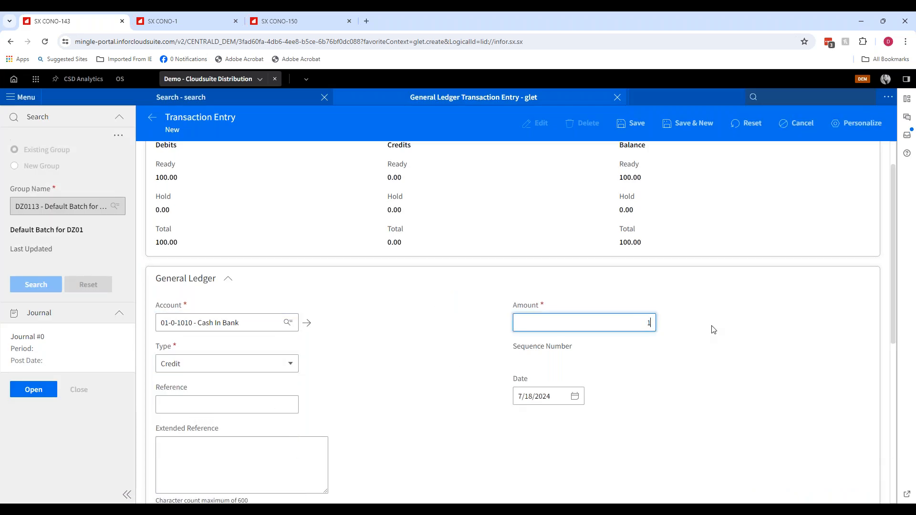
key("Tab")
scroll(671, 333, "down", 7)
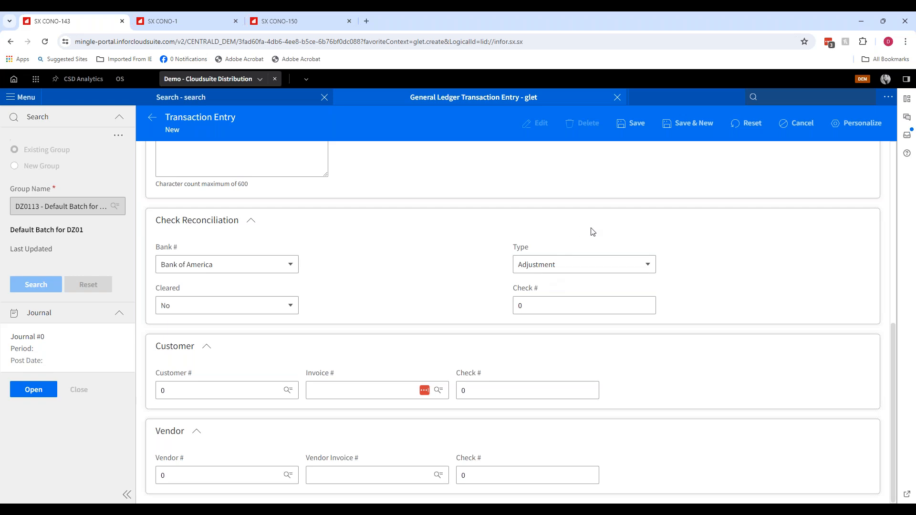
left_click(636, 125)
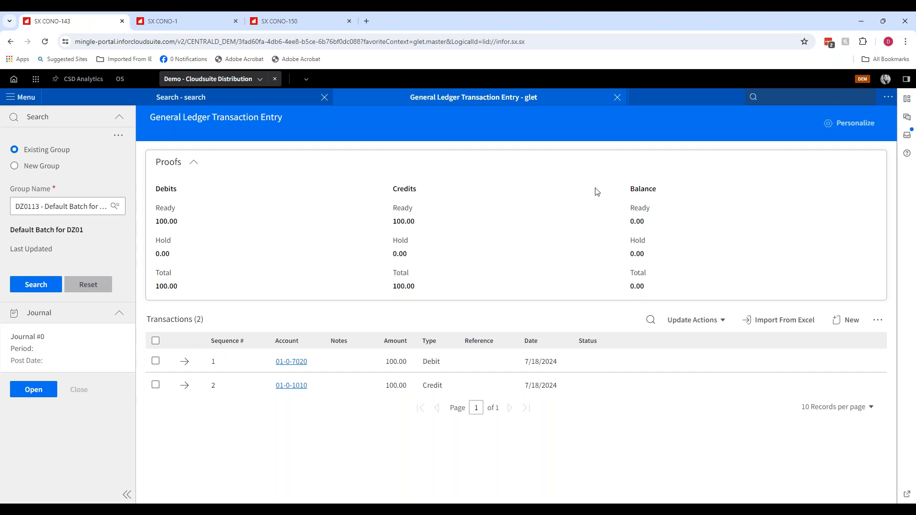
mouse_move(353, 509)
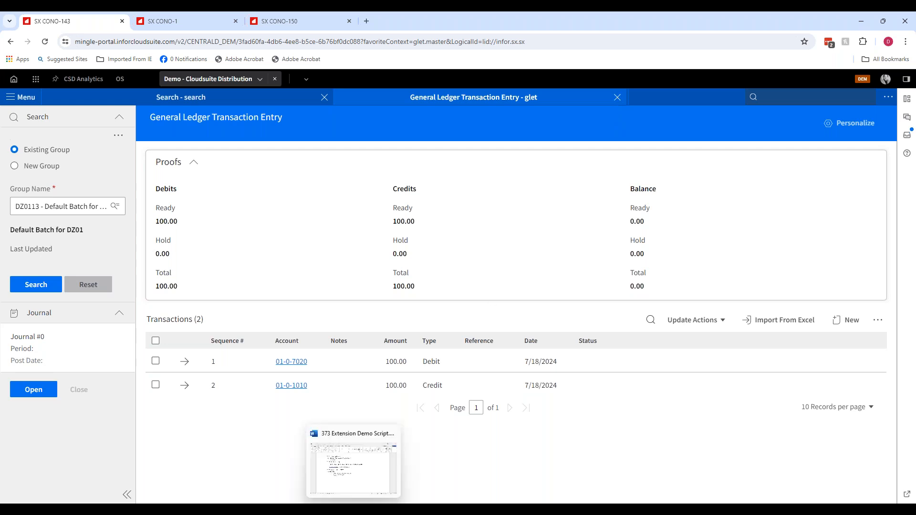
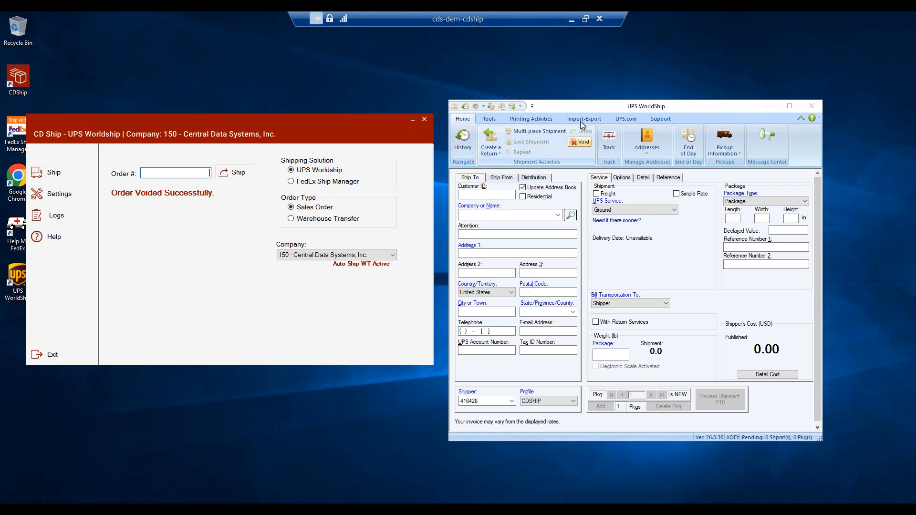
- Switch to UPS WorldShip and open the Keyed Import dialog for entering an import key
left_click(588, 119)
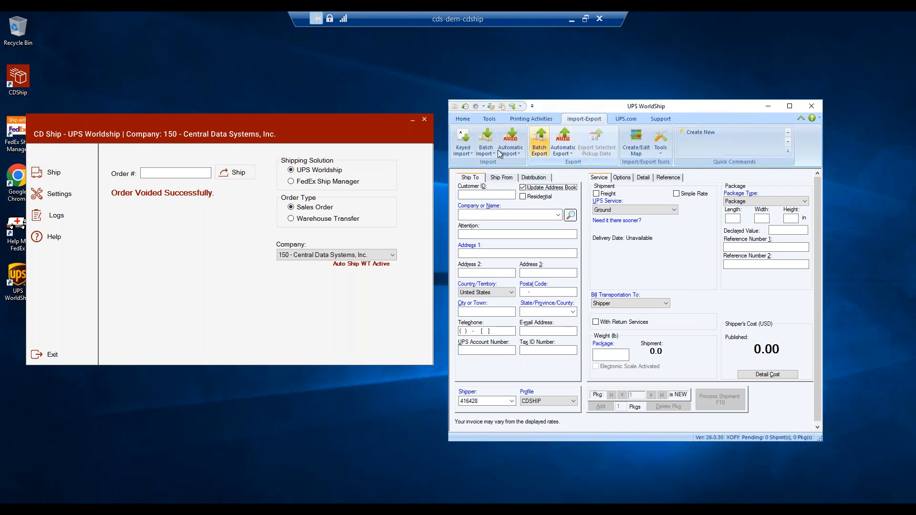
left_click(468, 152)
left_click(474, 177)
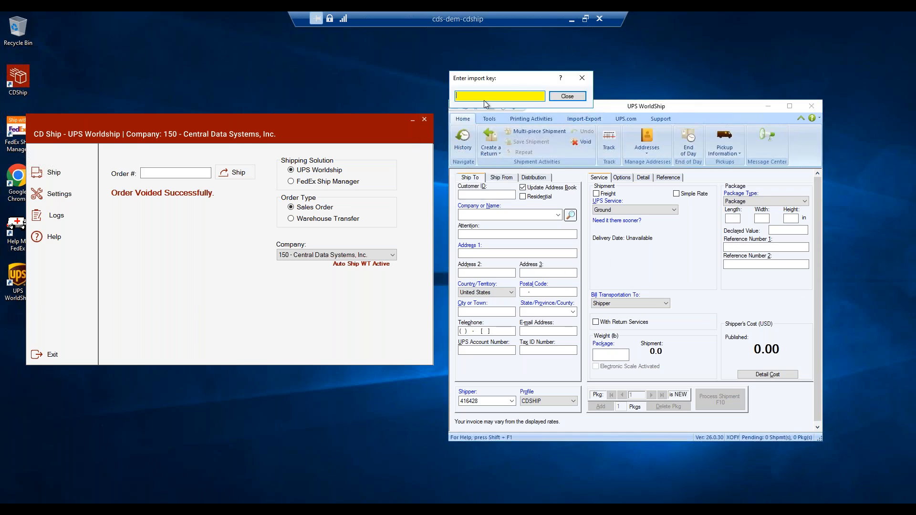
left_click_drag(519, 75, 526, 53)
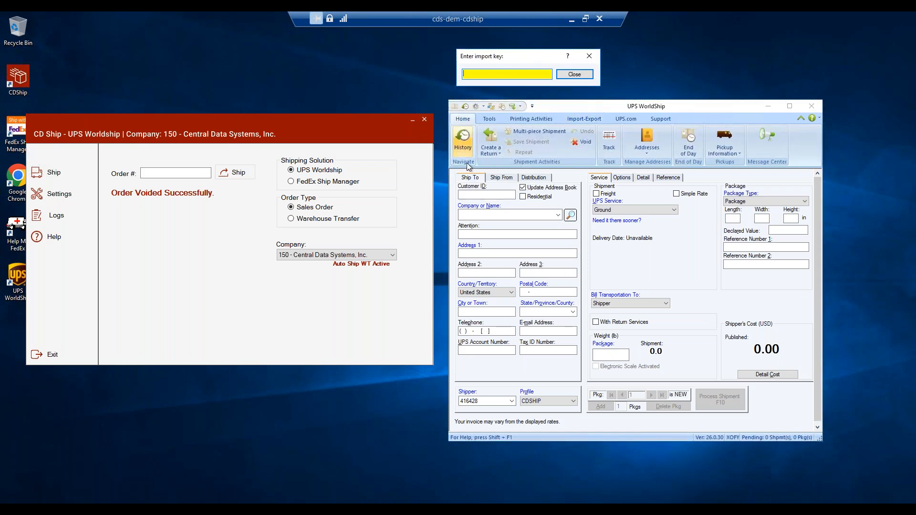
- Ship order 1001673-00 from CD Ship as a UPS WorldShip sales order
left_click(158, 176)
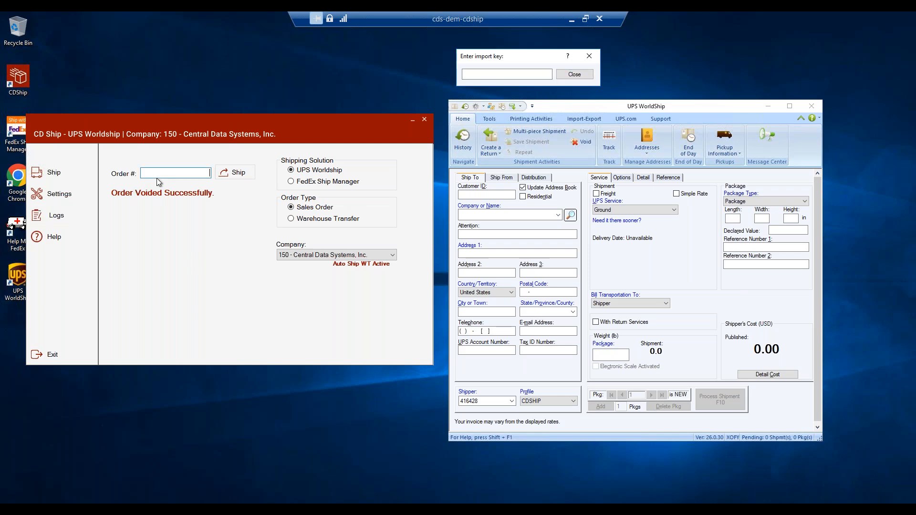
type("10017673-00")
key("Tab")
left_click(239, 172)
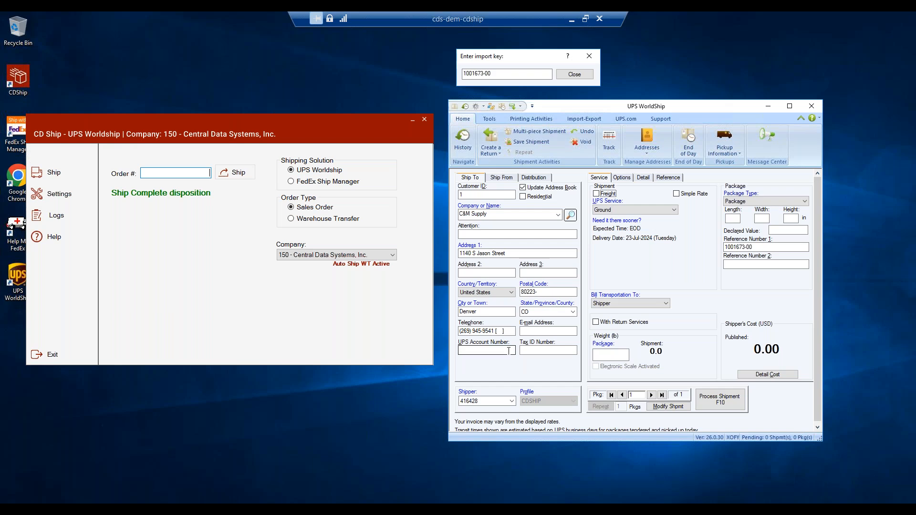
- Set the package weight to 20 lb and process the shipment, saving the print output as ups
left_click(607, 355)
type("20")
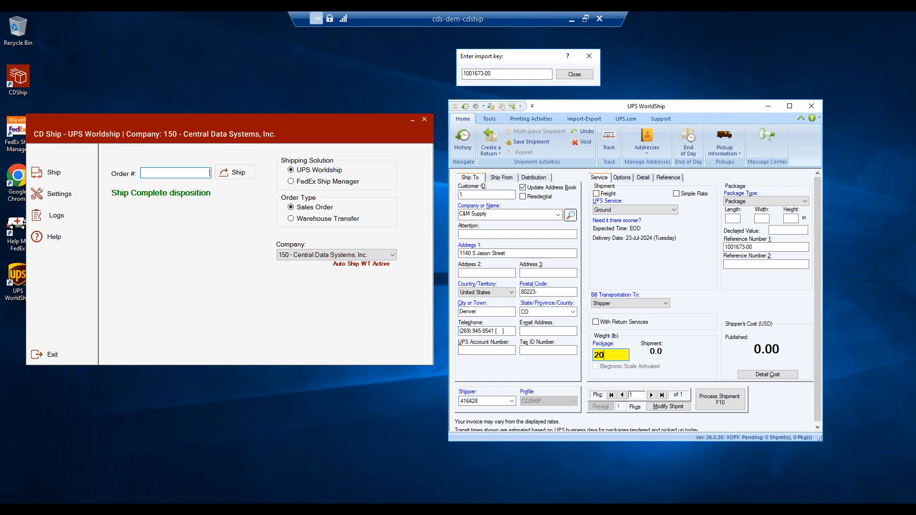
key("Tab")
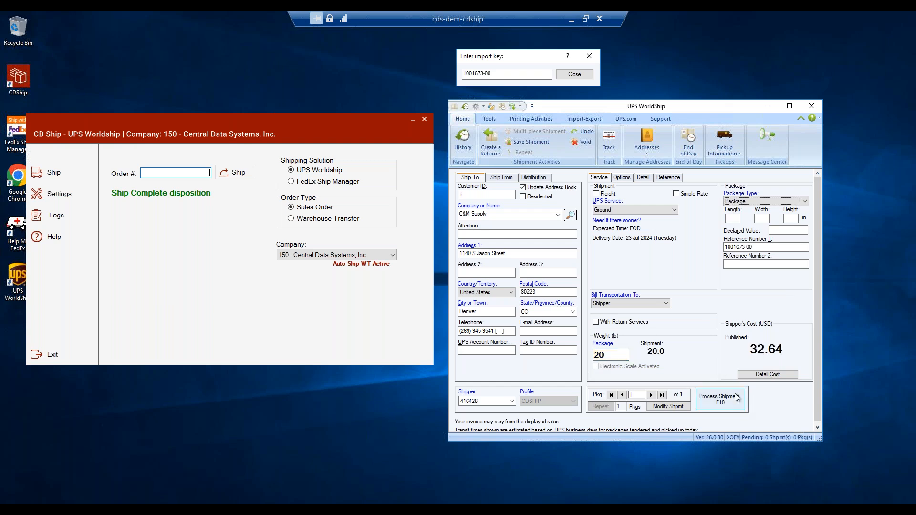
left_click(725, 405)
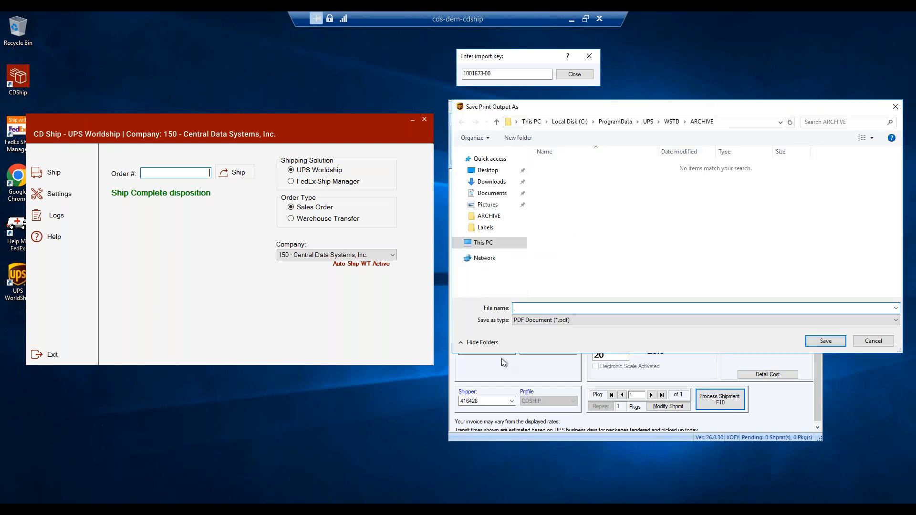
type("ups")
key("Return")
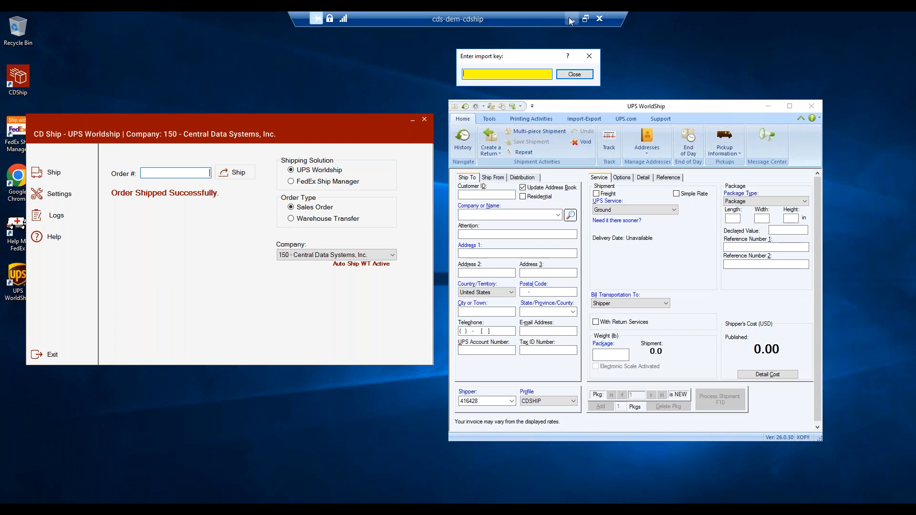
- Switch to the browser and open Order Inquiry (oeio) for order 1001673-00
left_click(570, 23)
left_click(769, 101)
type("oeio")
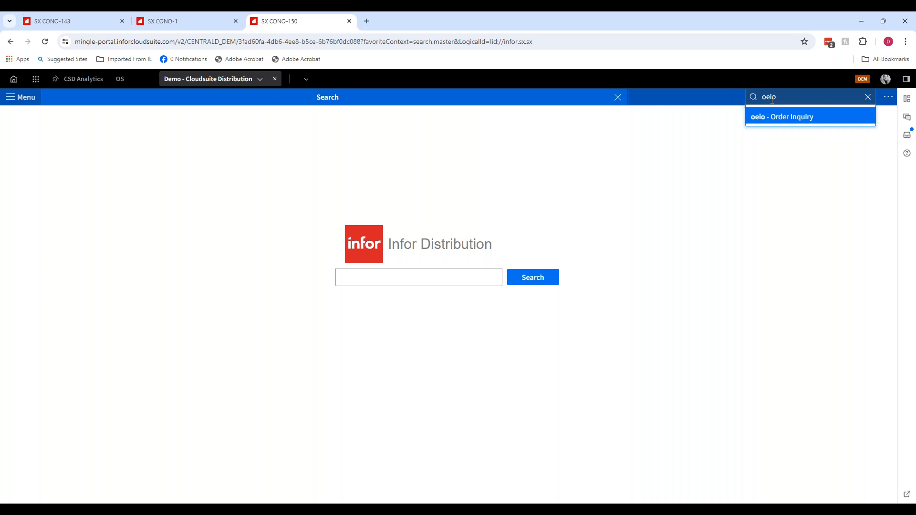
key("Return")
left_click(40, 161)
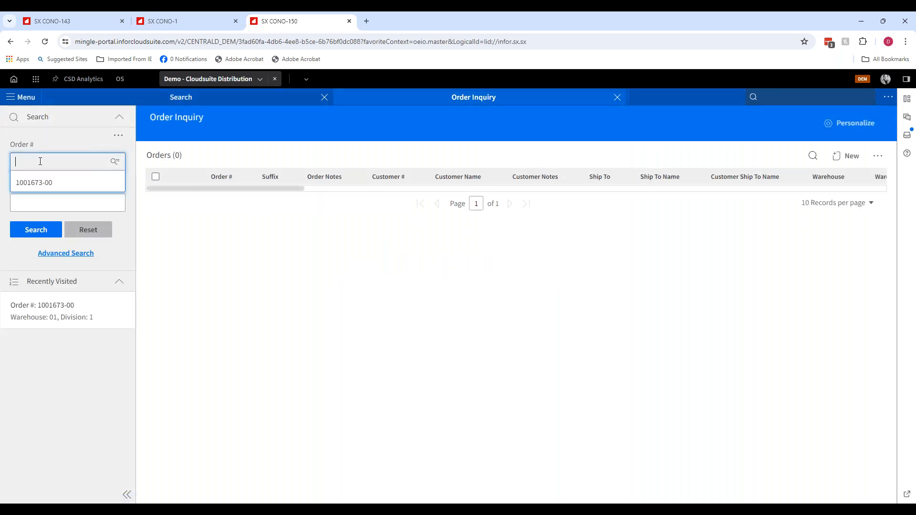
left_click(41, 182)
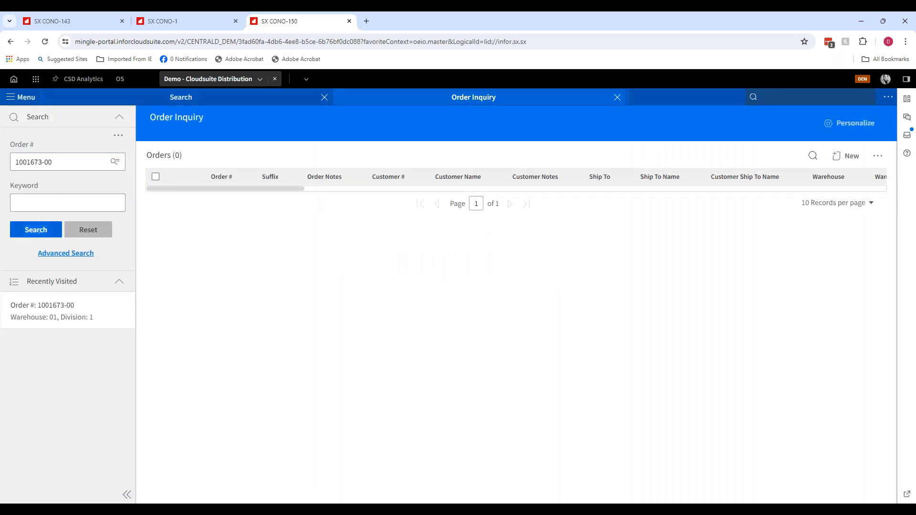
left_click(40, 235)
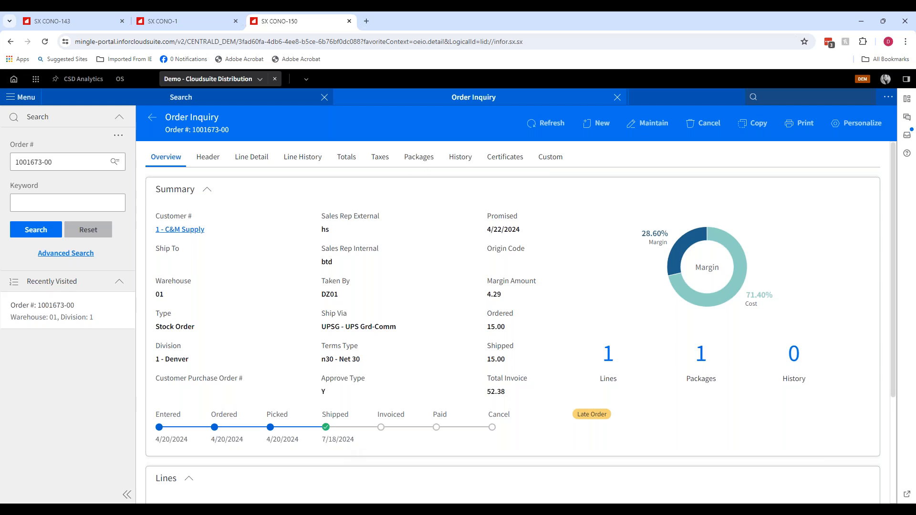
- Open the order's packages and follow the tracking number link, then close the tracking tab
left_click(707, 368)
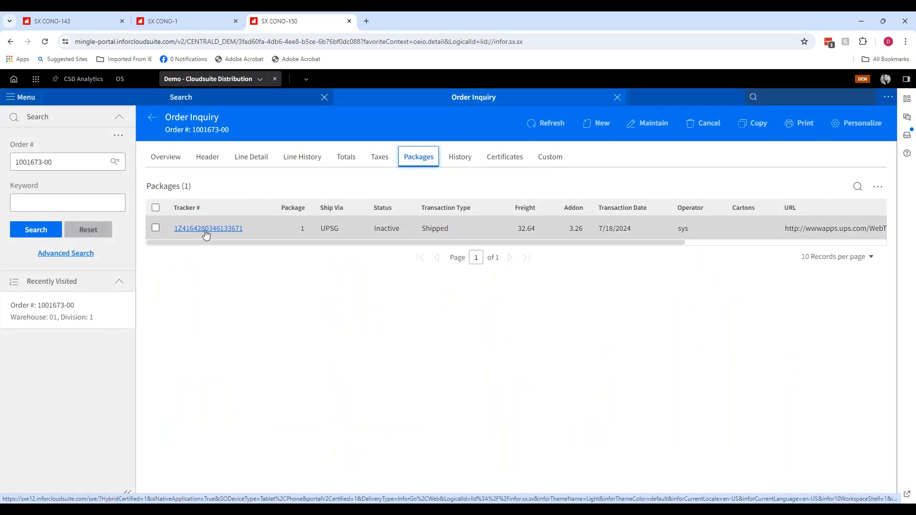
left_click(206, 230)
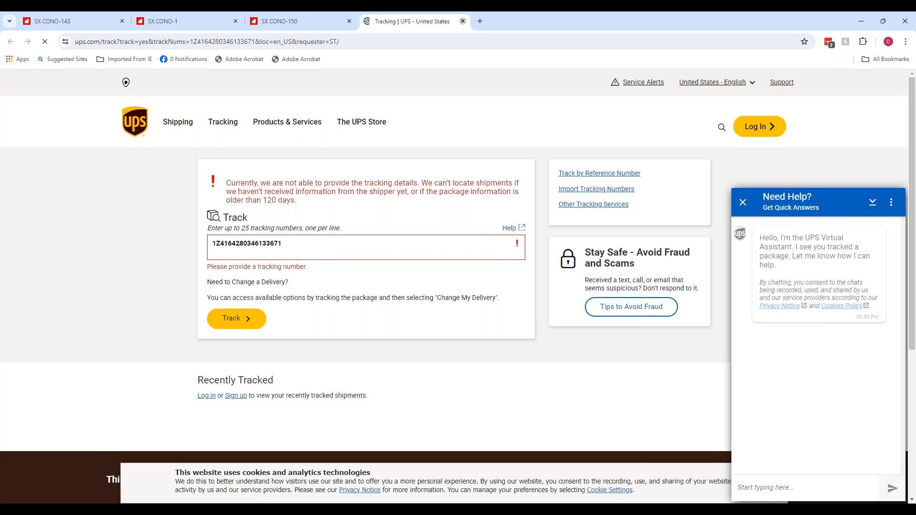
left_click(463, 21)
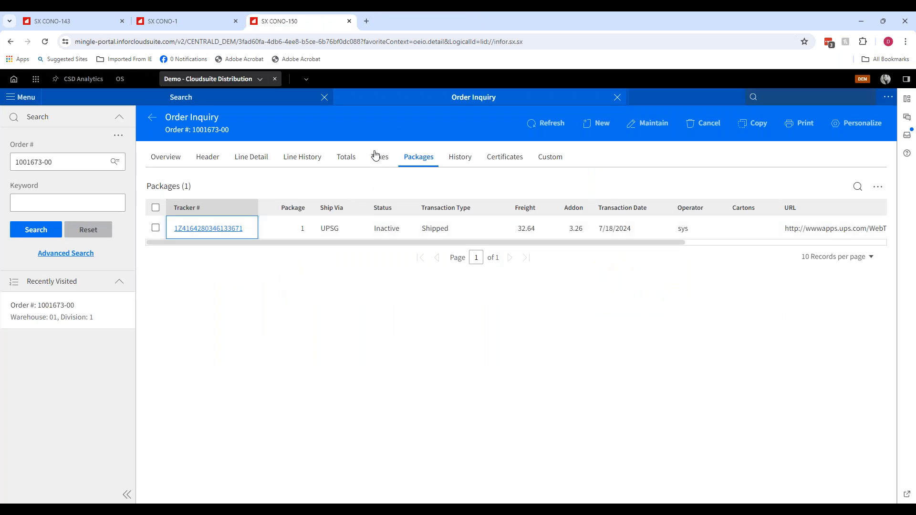
- Review the order totals and addons for freight charges
left_click(351, 159)
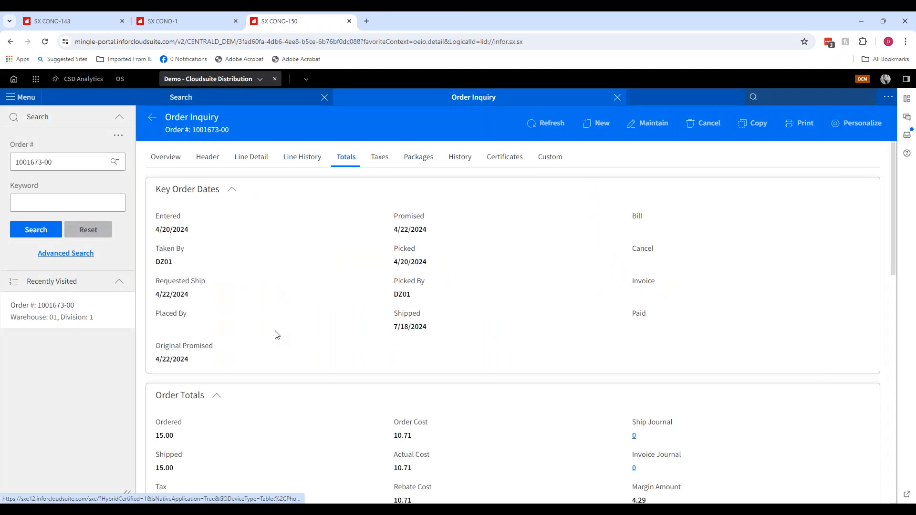
scroll(288, 329, "down", 12)
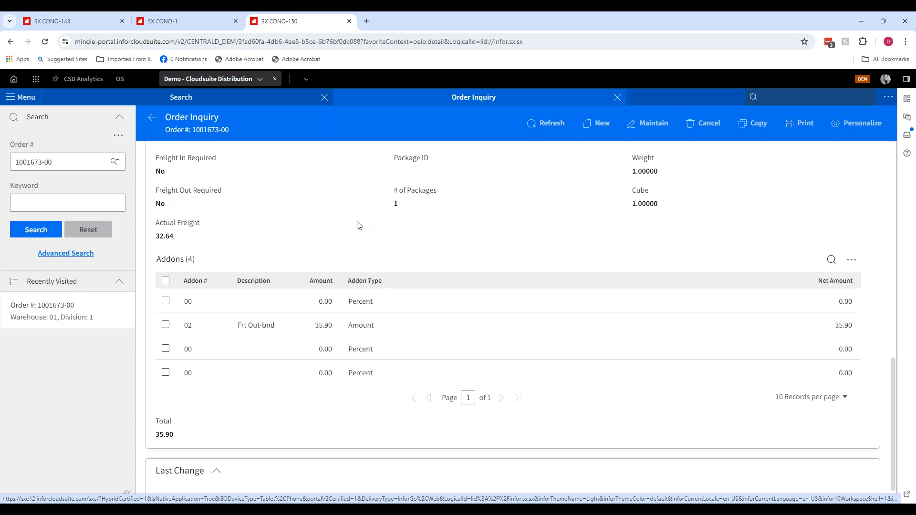
- Switch to UPS WorldShip and void the C&M Supply shipment from shipment history
left_click(395, 510)
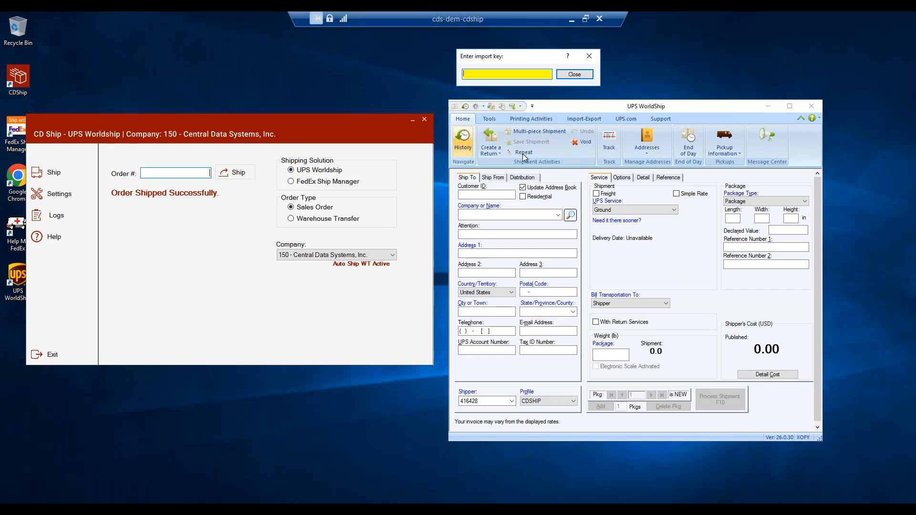
left_click(582, 142)
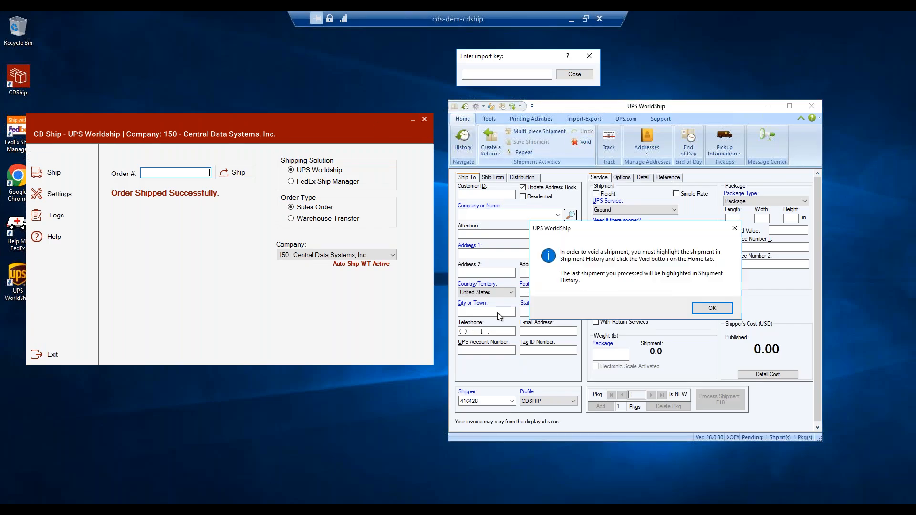
left_click(703, 309)
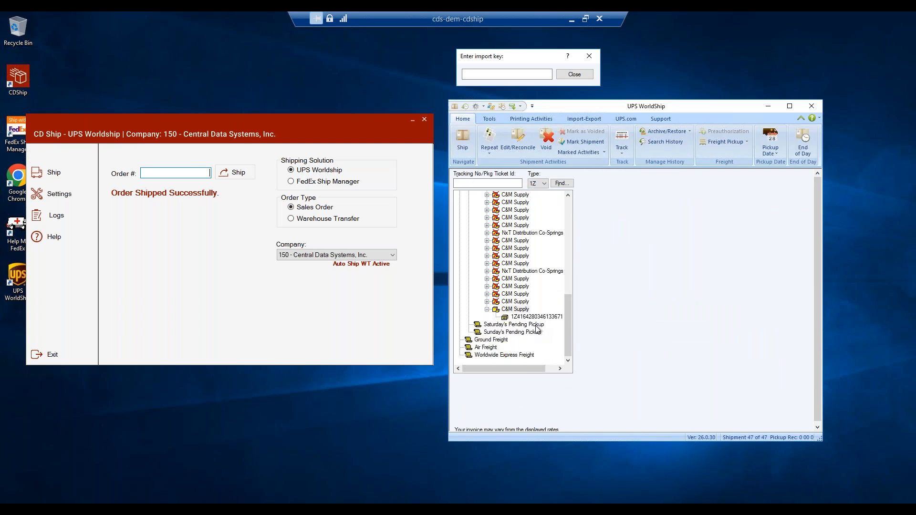
left_click(507, 311)
left_click(547, 146)
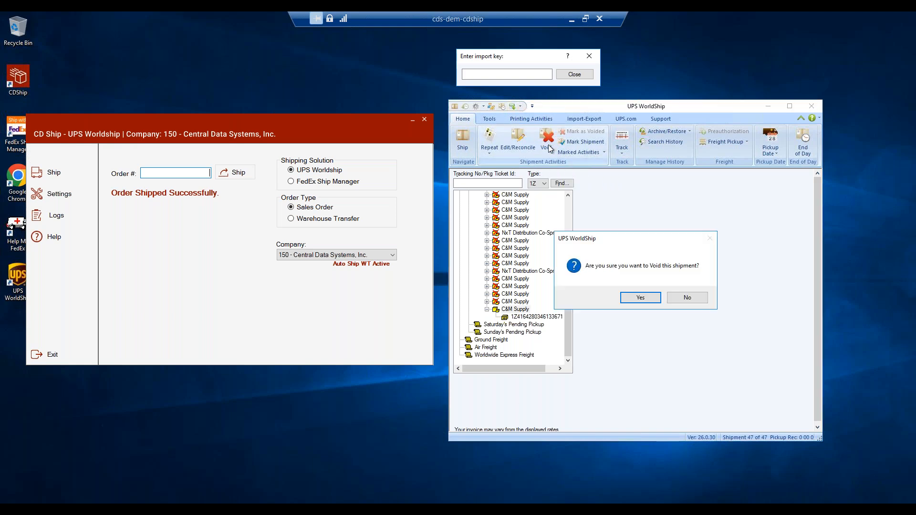
left_click(646, 299)
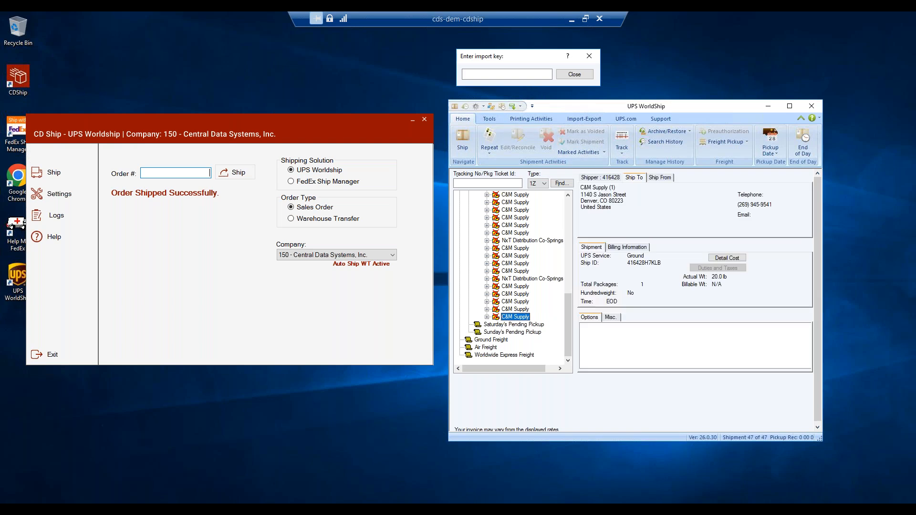
- Refresh the order inquiry, review its overview, packages and totals addons, then close Order Inquiry
left_click(574, 19)
left_click(555, 126)
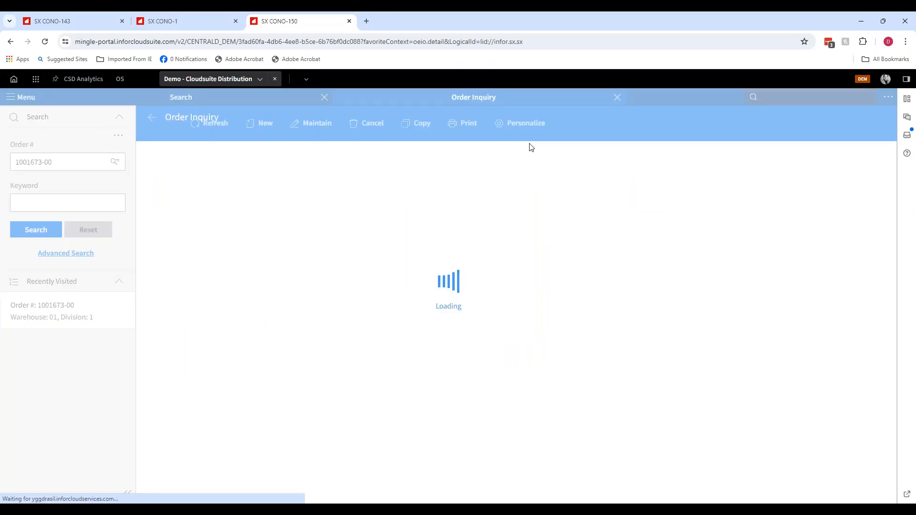
left_click(165, 159)
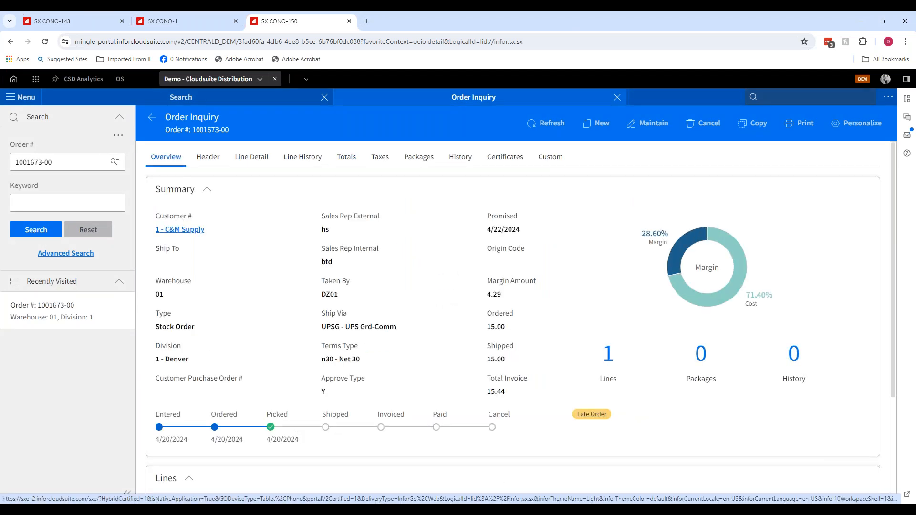
left_click(423, 160)
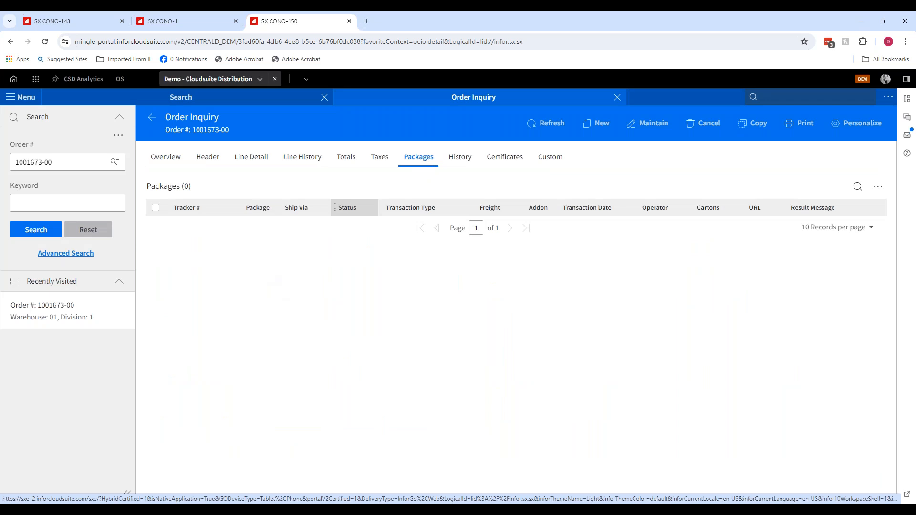
left_click(347, 157)
scroll(288, 344, "down", 3)
scroll(289, 344, "down", 8)
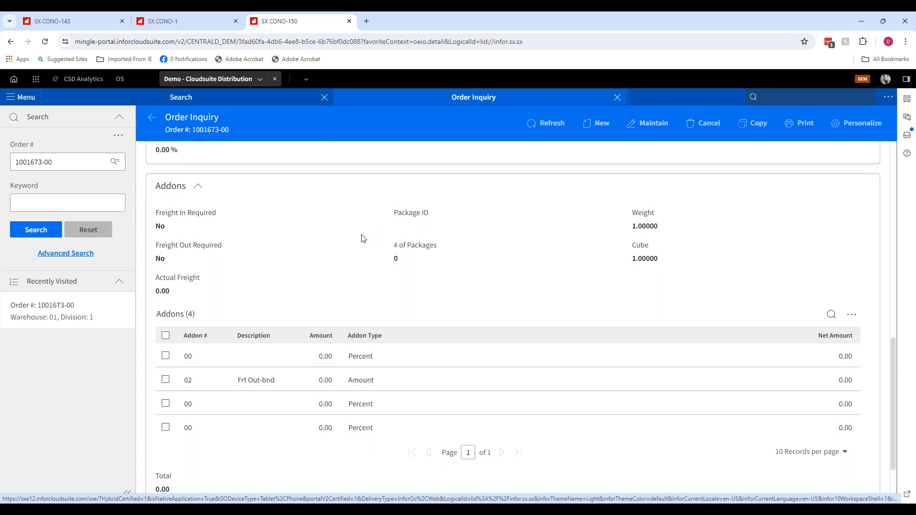
scroll(447, 188, "up", 5)
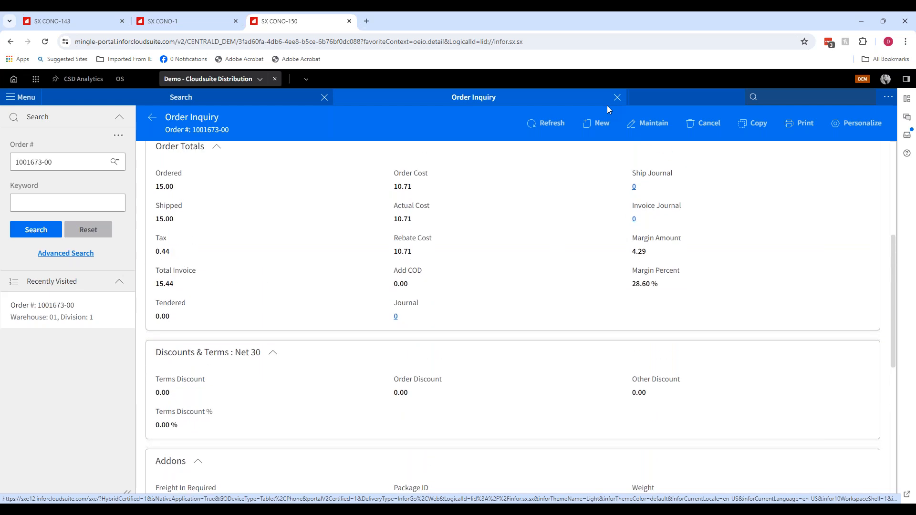
left_click(617, 98)
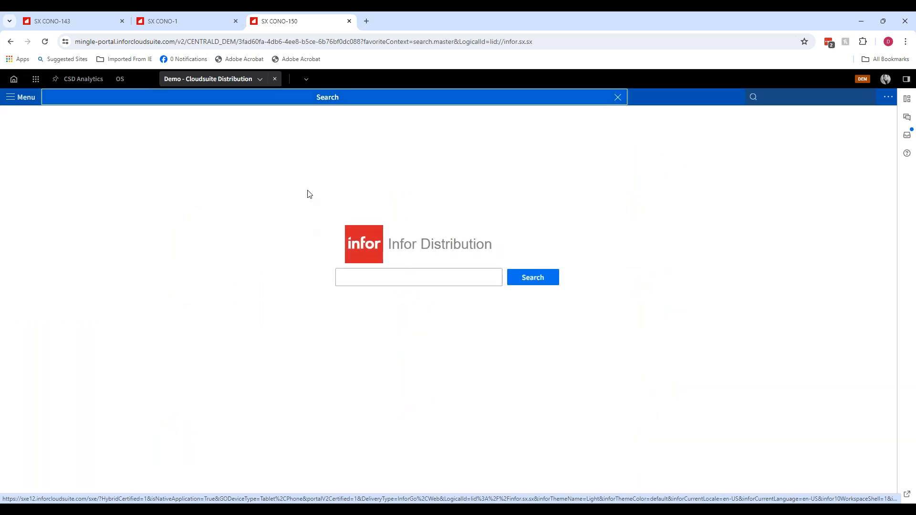
left_click(205, 510)
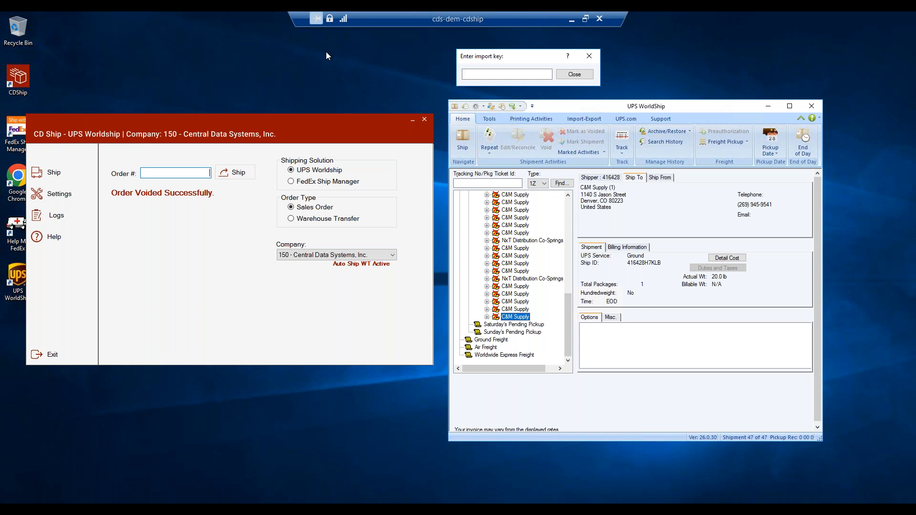
left_click(504, 53)
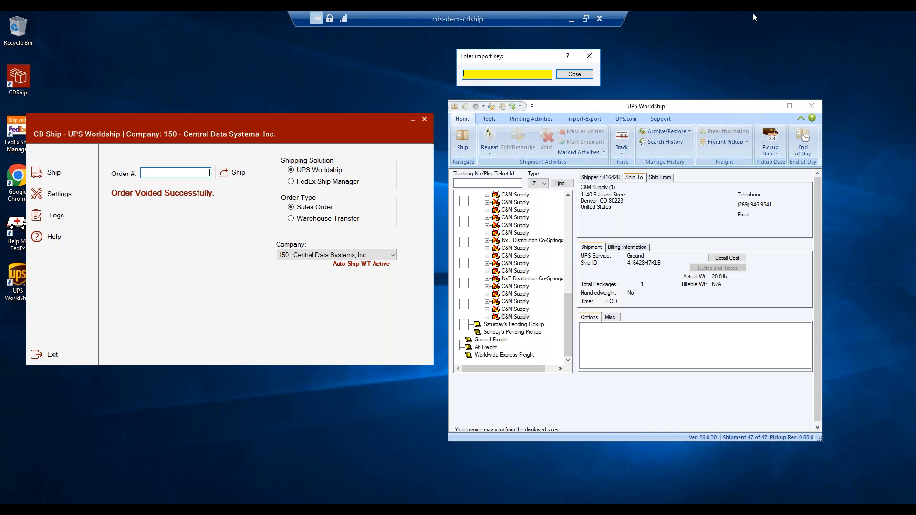
left_click(572, 19)
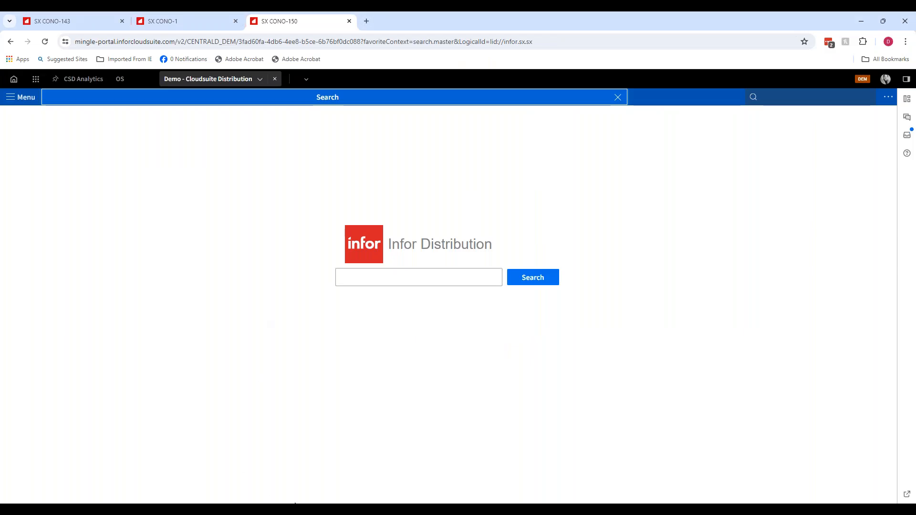
left_click(332, 513)
left_click(368, 454)
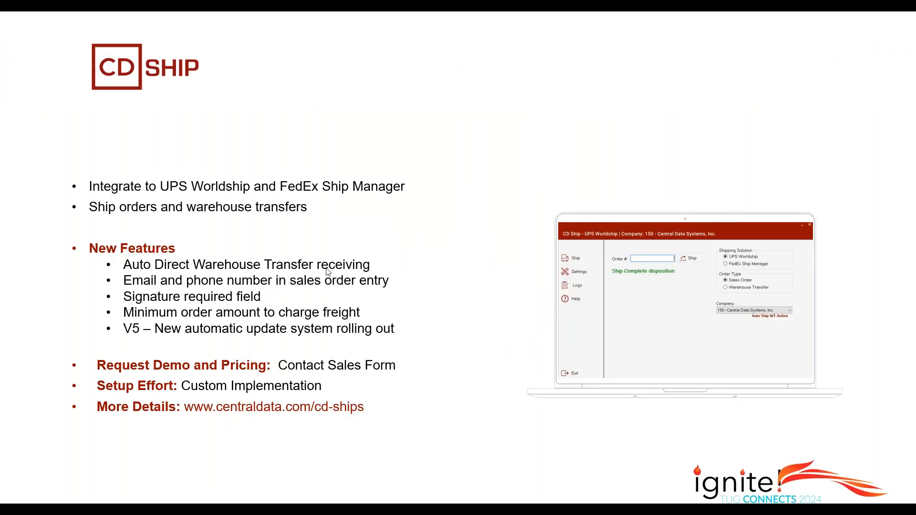